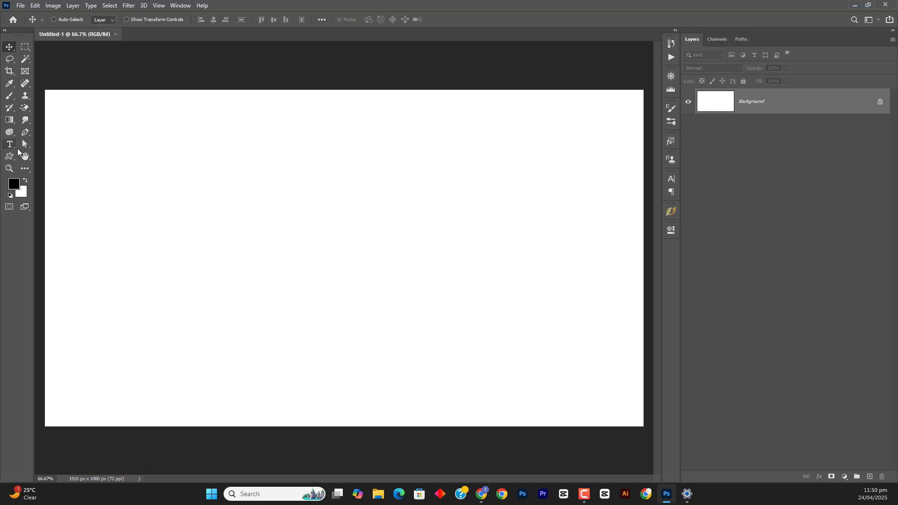
# Activate the Rectangle Tool from the shape tools
pyautogui.click(10, 158)
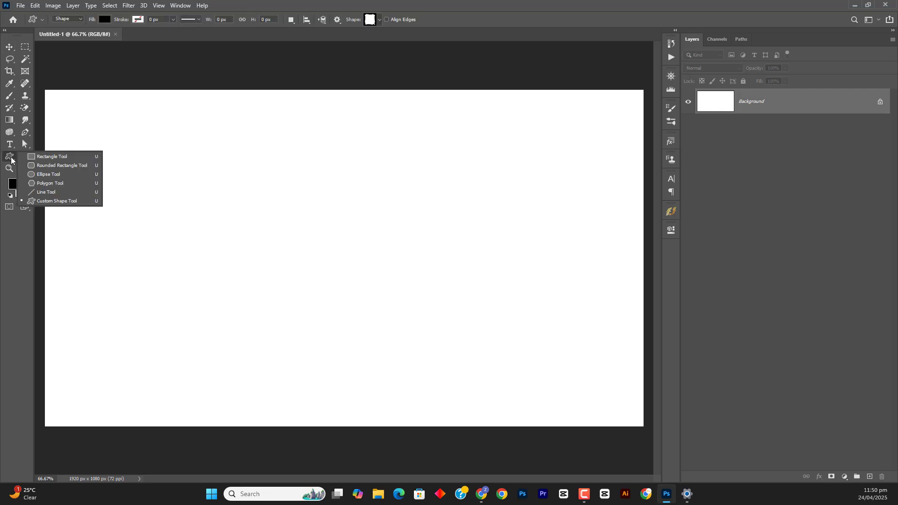
pyautogui.click(65, 156)
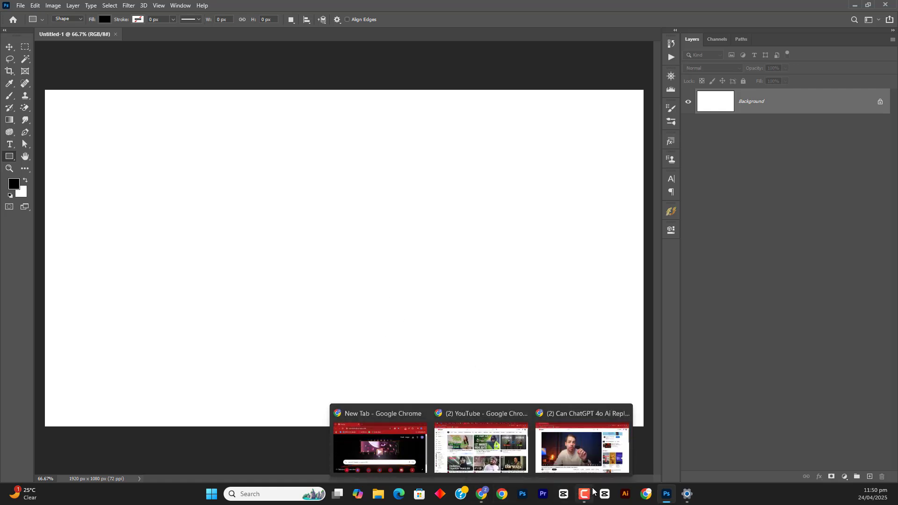
# Switch to Chrome and search Google Images for "mask"
pyautogui.click(646, 494)
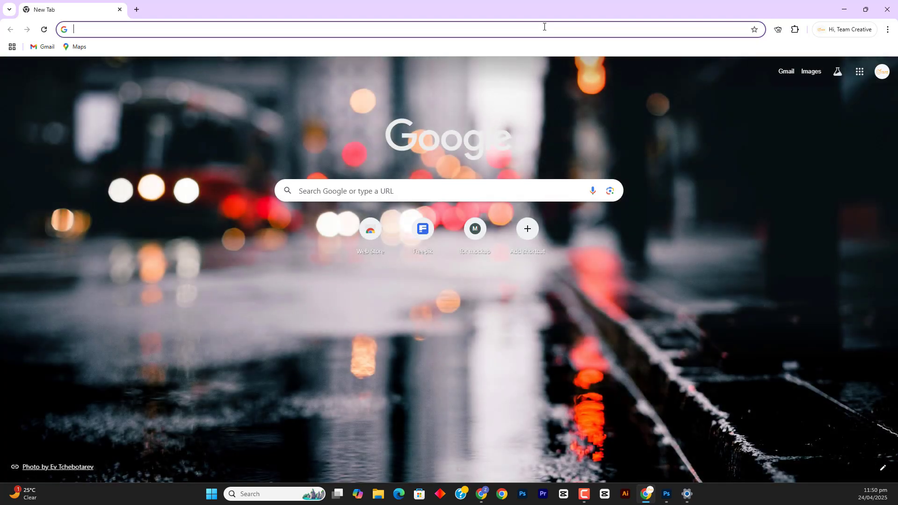
pyautogui.click(633, 159)
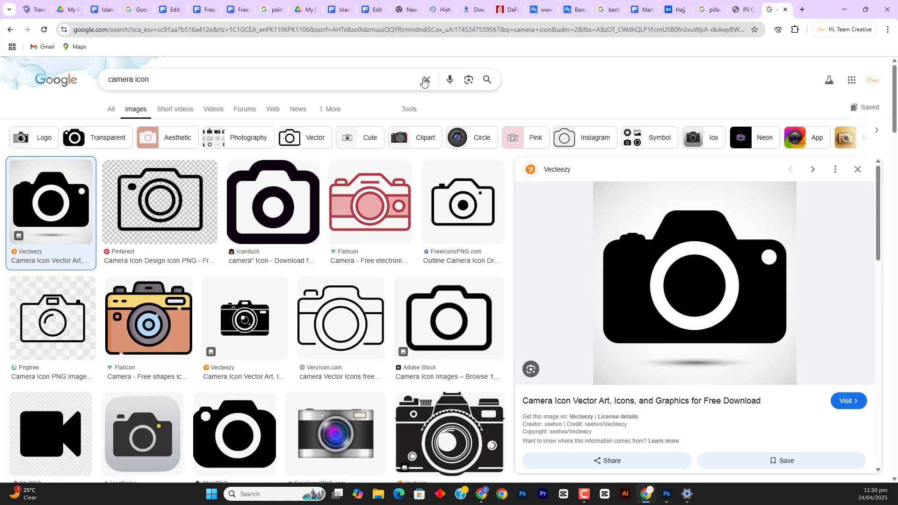
pyautogui.click(402, 75)
pyautogui.hotkey('ctrl', 'a')
pyautogui.write('mask')
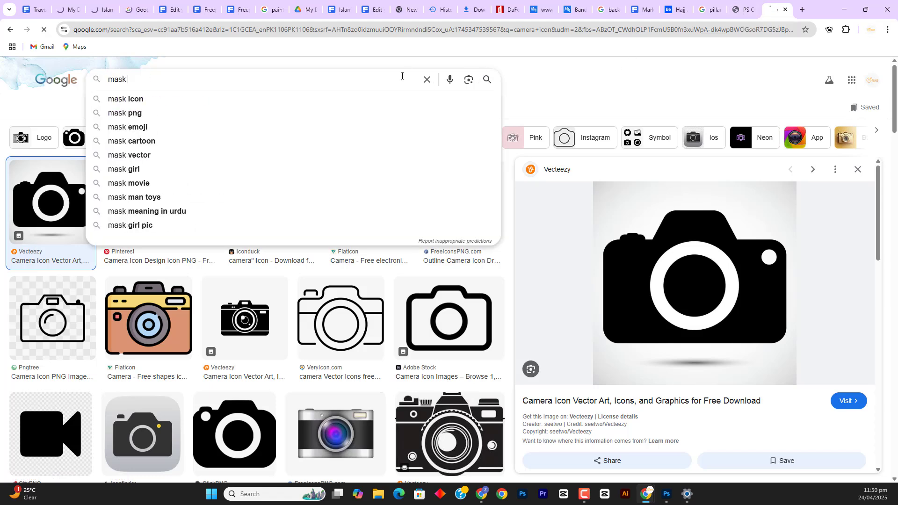
pyautogui.press('Return')
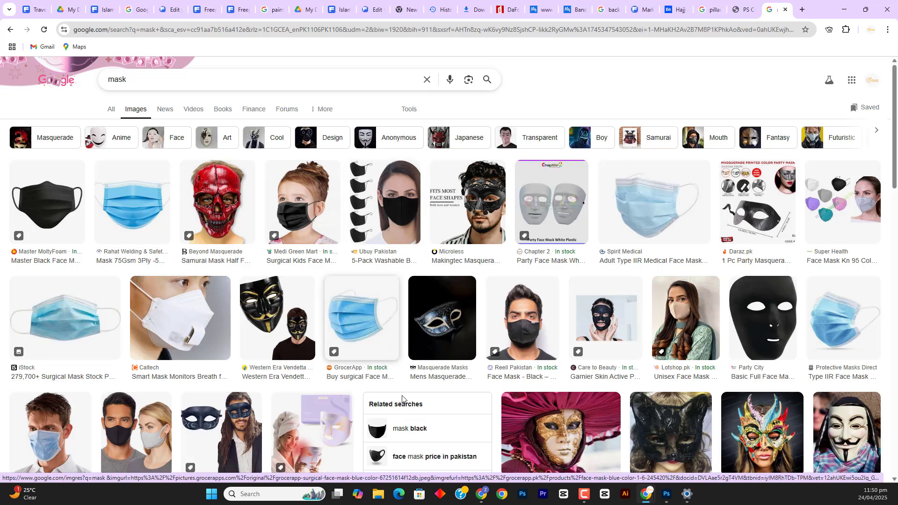
# Switch back to Photoshop and draw a black rectangle about 394 × 296 px on the left part of the canvas
pyautogui.click(671, 501)
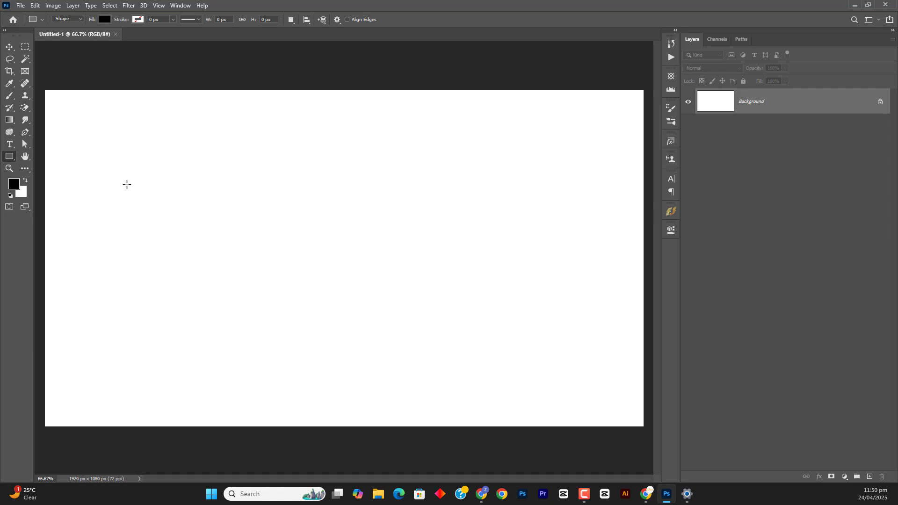
pyautogui.moveTo(126, 184); pyautogui.dragTo(249, 275)
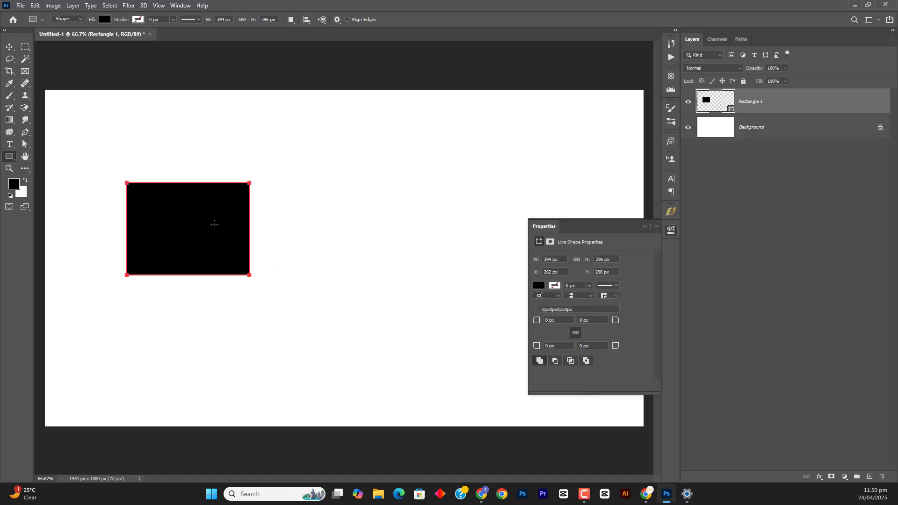
# Open the recent file pexels-anthony-133396.jpg and copy its parrot photo into the Untitled-1 document as a new layer
pyautogui.click(18, 22)
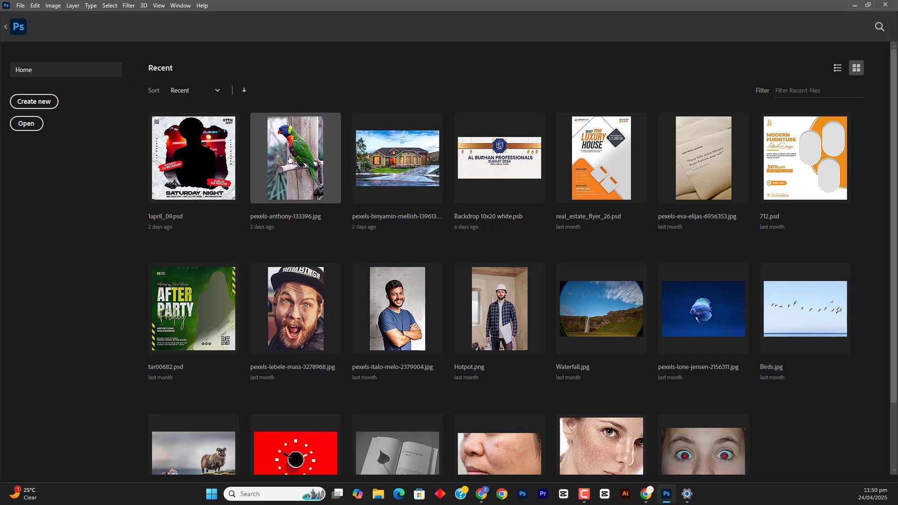
pyautogui.click(290, 159)
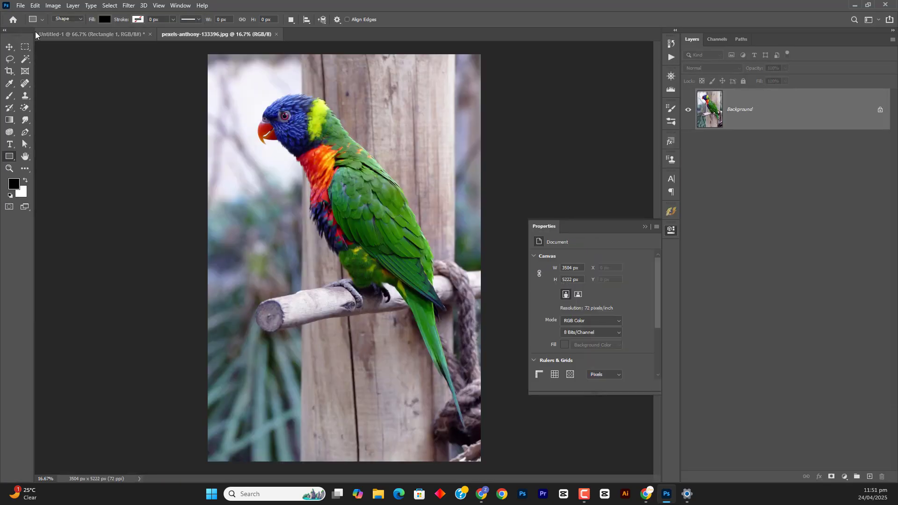
pyautogui.click(126, 34)
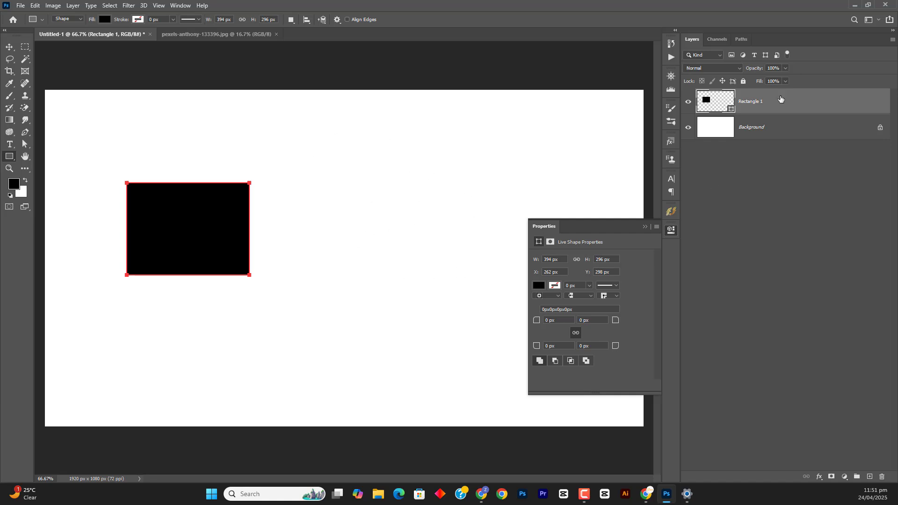
pyautogui.click(242, 29)
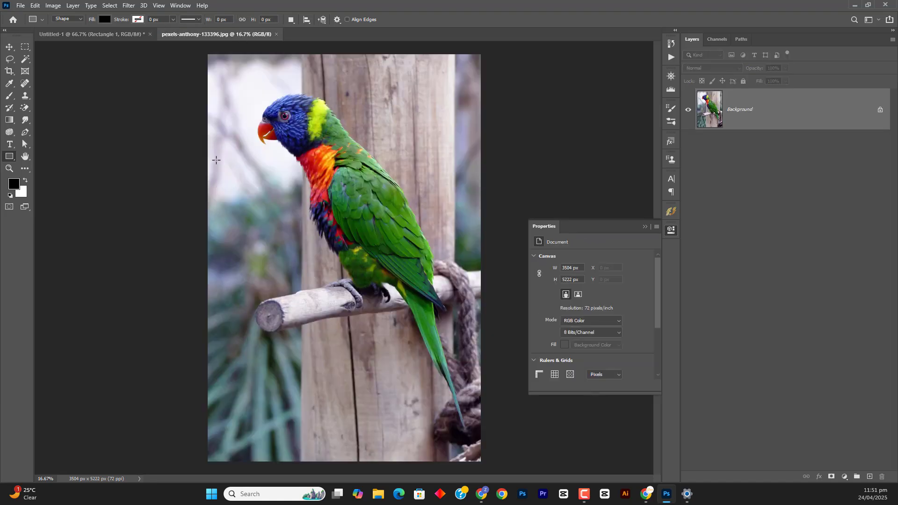
pyautogui.press('v')
pyautogui.moveTo(223, 162); pyautogui.dragTo(358, 189)
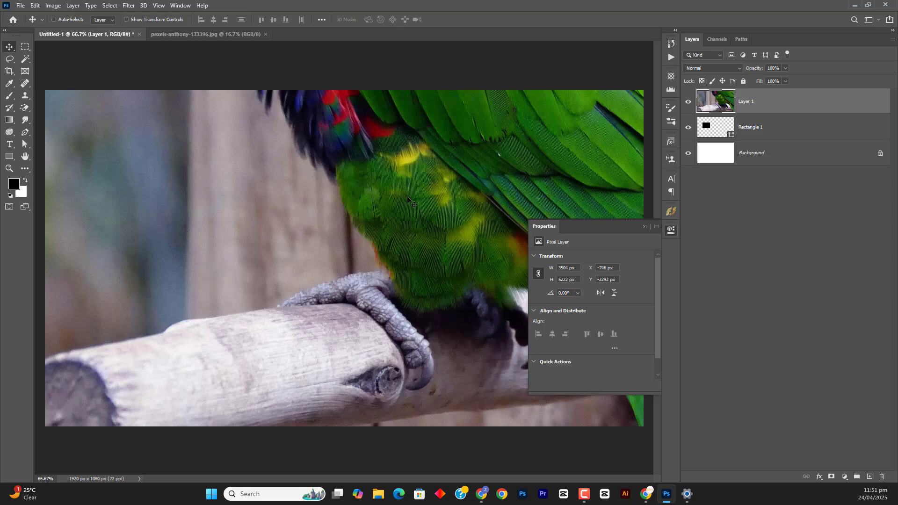
# Convert the parrot layer to a smart object and scale it to about 7.3%, beside the black rectangle
pyautogui.press('F2')
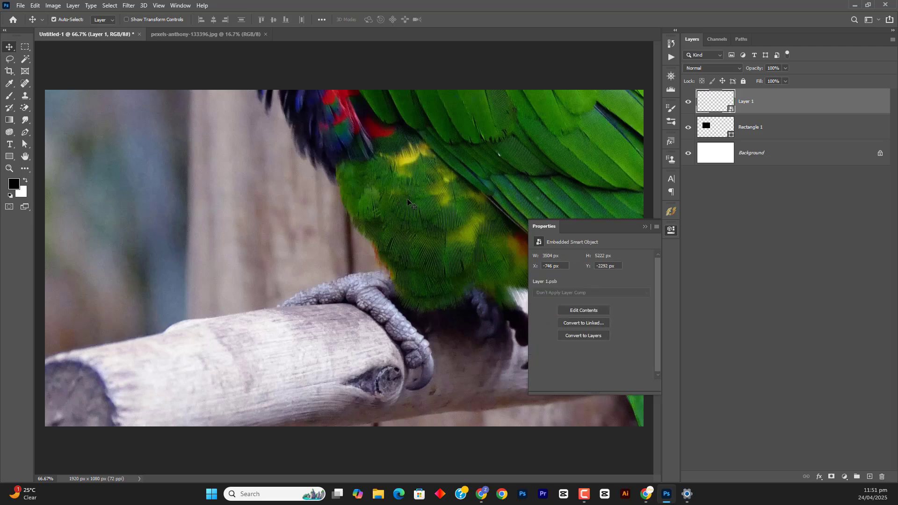
pyautogui.hotkey('ctrl', 't')
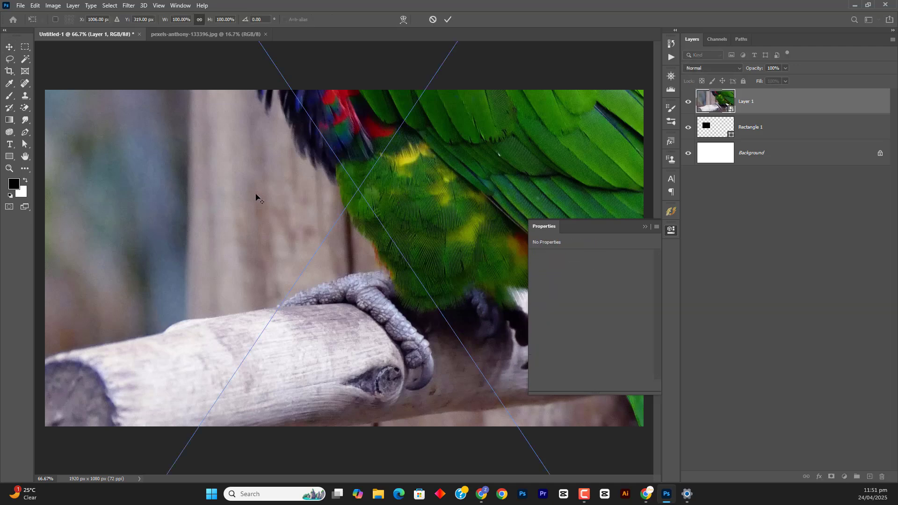
pyautogui.hotkey('ctrl', '0')
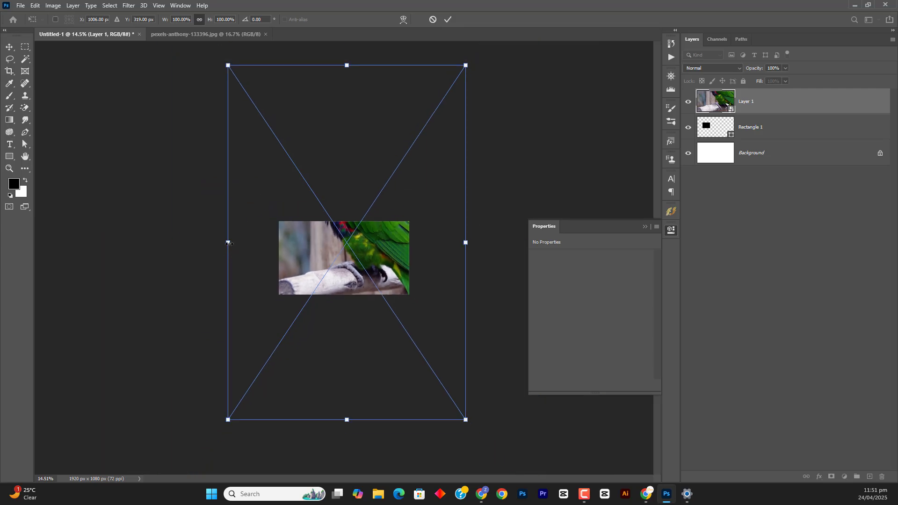
pyautogui.moveTo(228, 243); pyautogui.dragTo(352, 260)
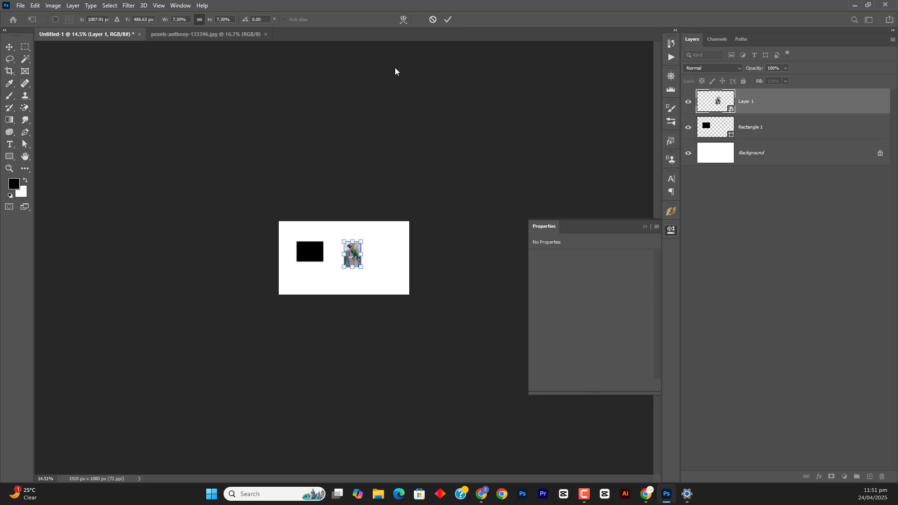
pyautogui.click(447, 19)
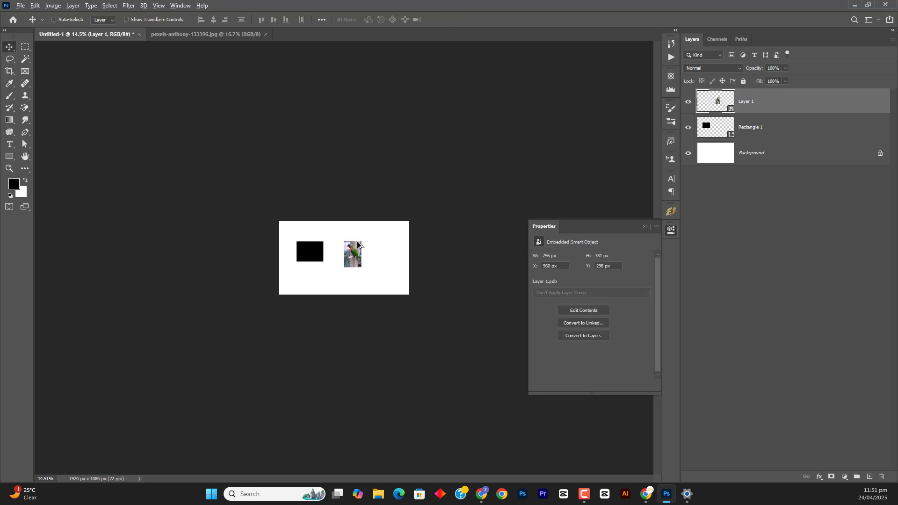
# Draw a second rectangle about 443 × 172 px above the black rectangle and the parrot photo, and fill it with white
pyautogui.hotkey('ctrl', '0')
pyautogui.scroll(3, 369, 251)
pyautogui.scroll(-1, 370, 250)
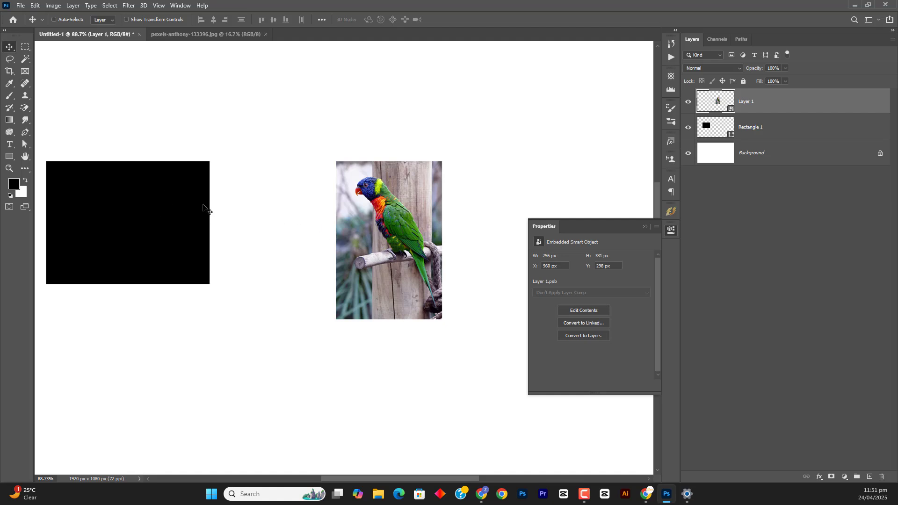
pyautogui.click(10, 156)
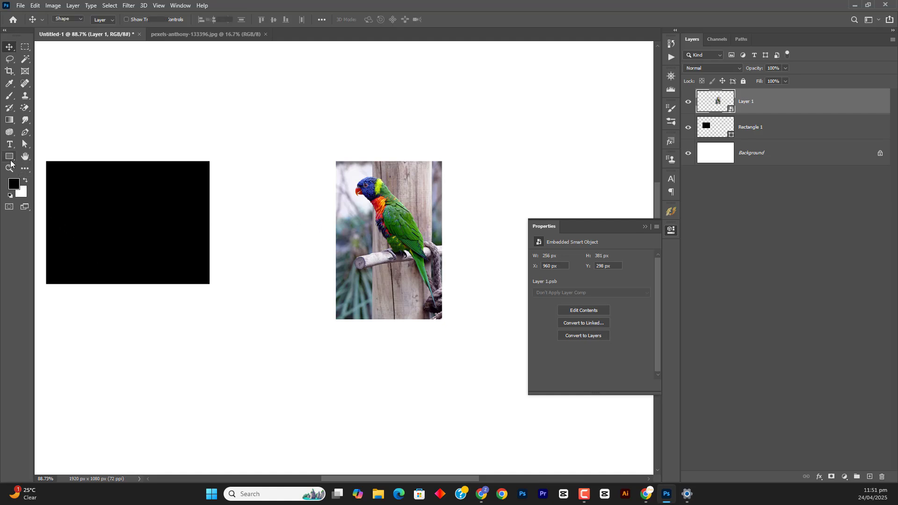
pyautogui.moveTo(139, 74); pyautogui.dragTo(319, 146)
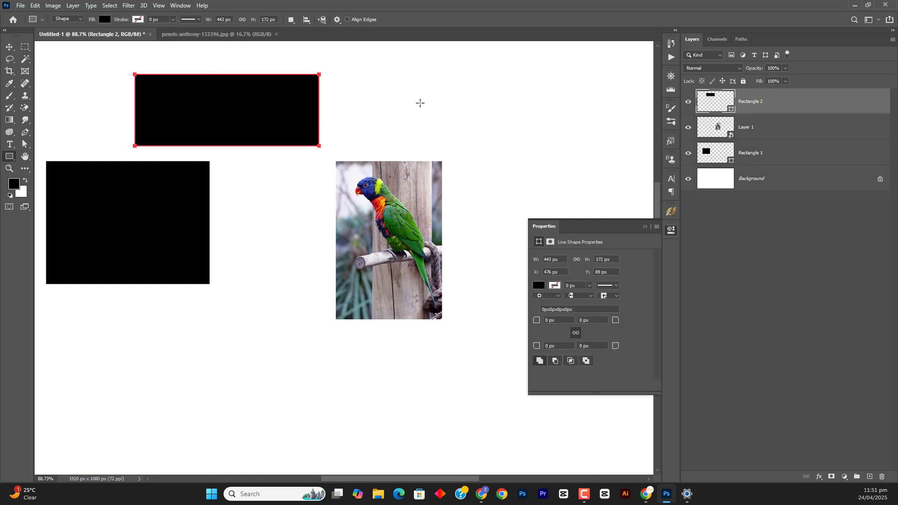
pyautogui.doubleClick(713, 105)
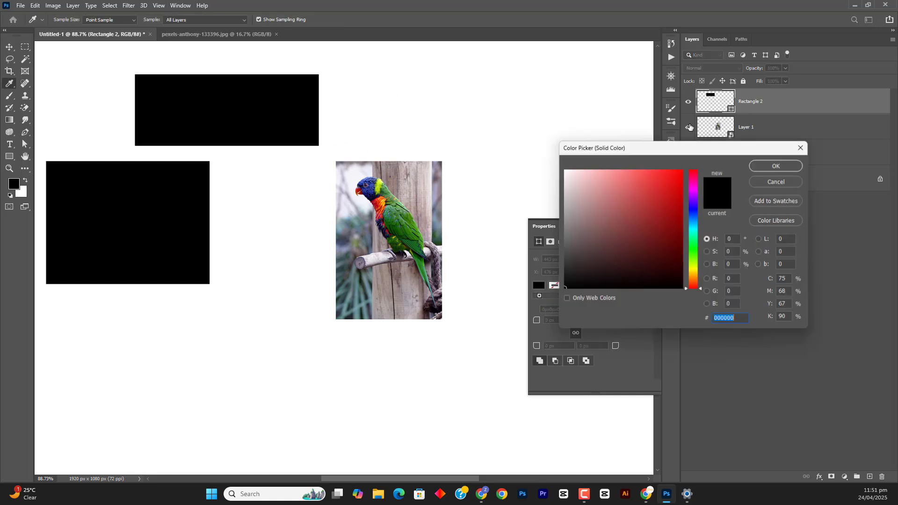
pyautogui.click(565, 170)
pyautogui.click(765, 165)
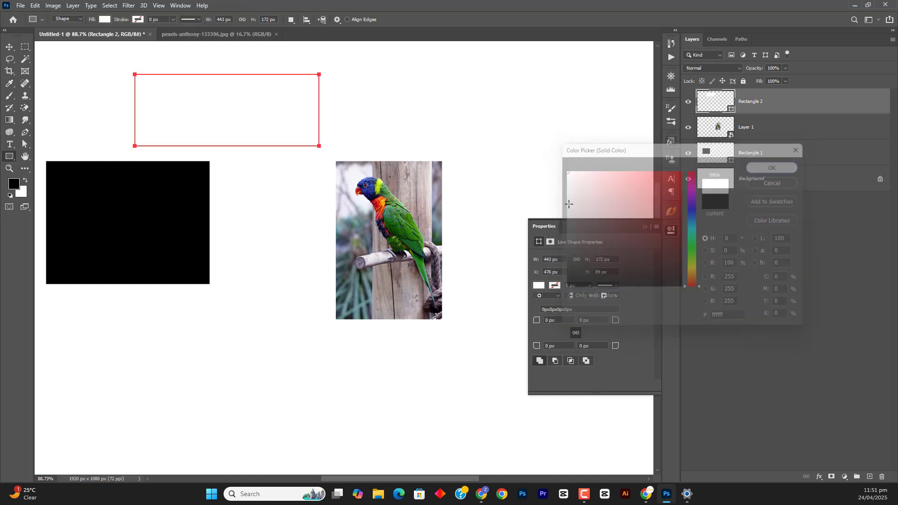
# Cover part of the black rectangle and then the lower edge of the parrot photo with the white rectangle, and delete it
pyautogui.press('v')
pyautogui.moveTo(266, 90); pyautogui.dragTo(231, 185)
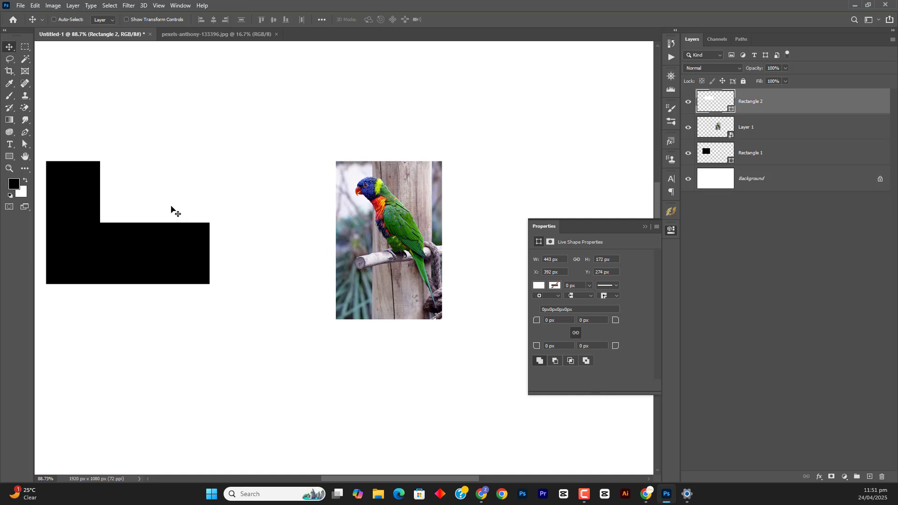
pyautogui.moveTo(171, 206); pyautogui.dragTo(381, 323)
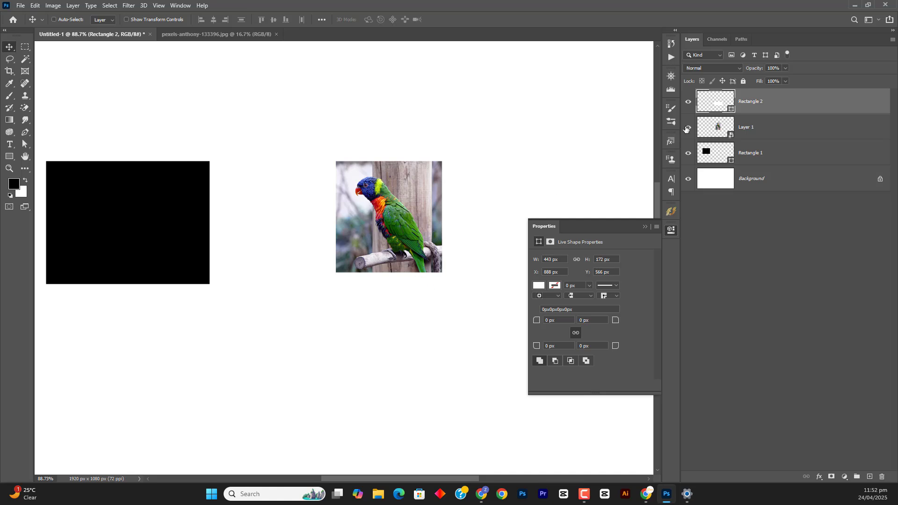
pyautogui.press('Delete')
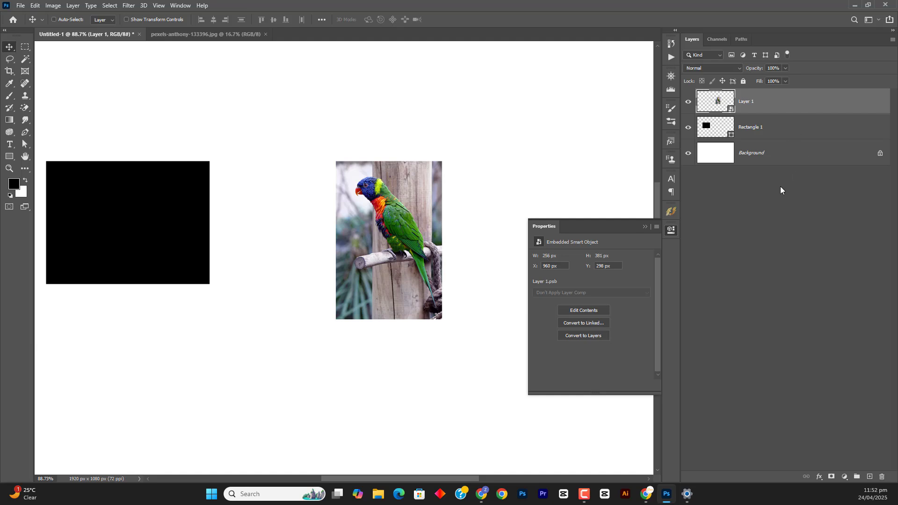
# Add a white layer mask to the parrot photo layer and another to the Rectangle 1 layer
pyautogui.click(832, 476)
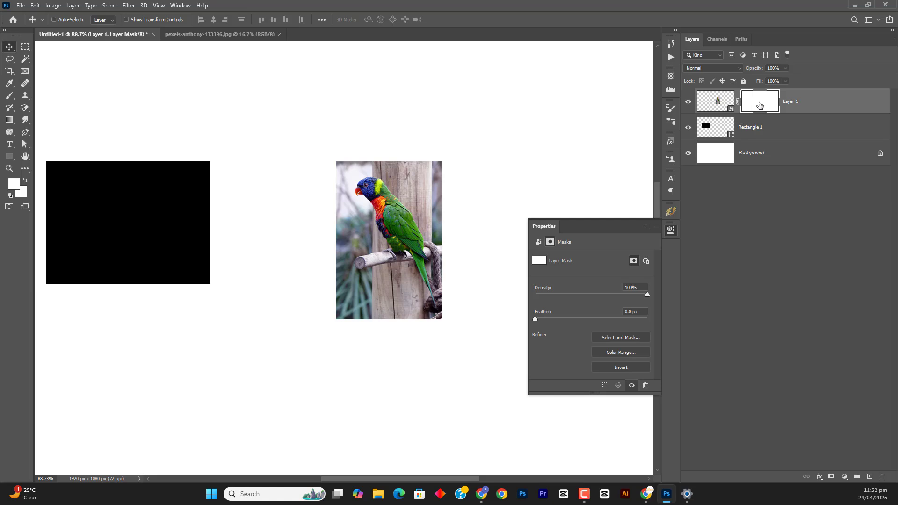
pyautogui.click(714, 105)
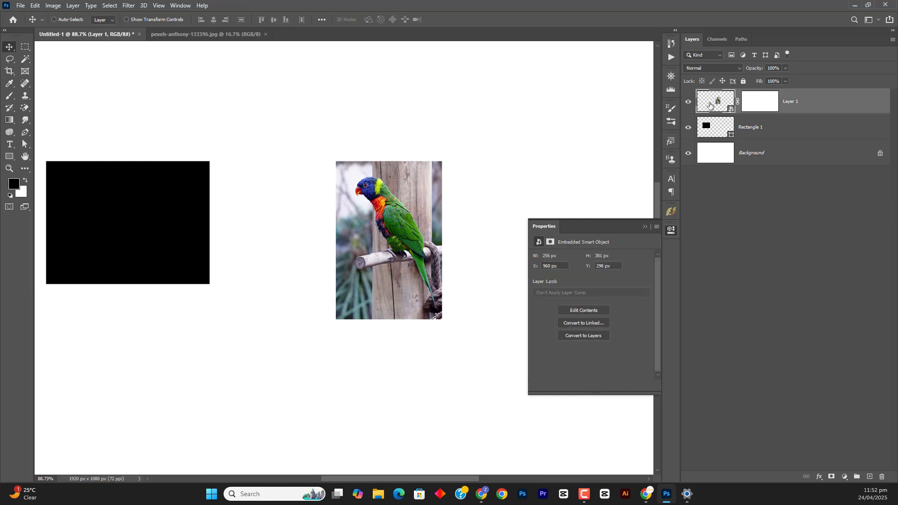
pyautogui.click(760, 109)
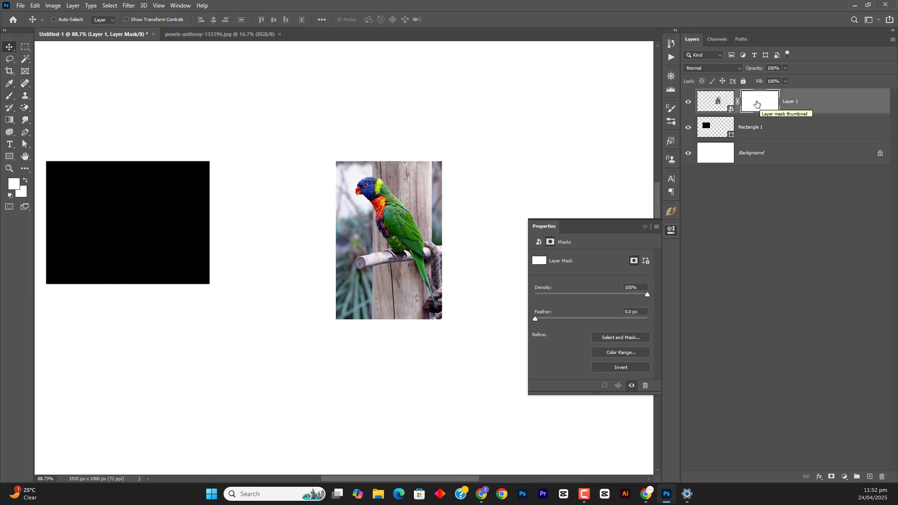
pyautogui.click(748, 128)
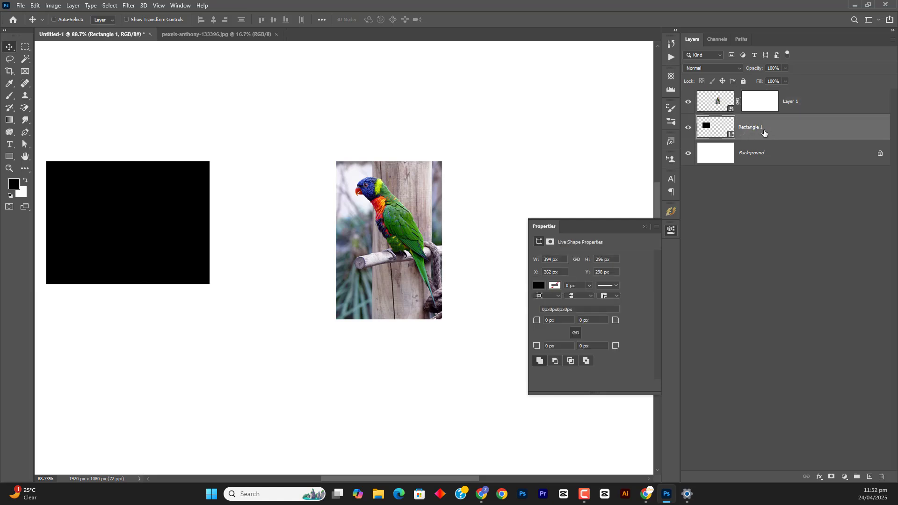
pyautogui.click(831, 477)
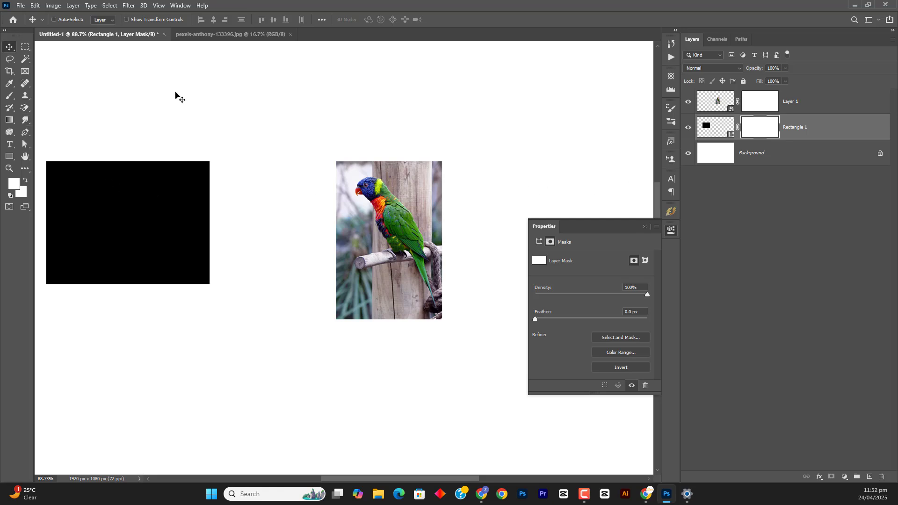
# Activate the Brush tool and reduce the brush size to 110 px
pyautogui.click(9, 95)
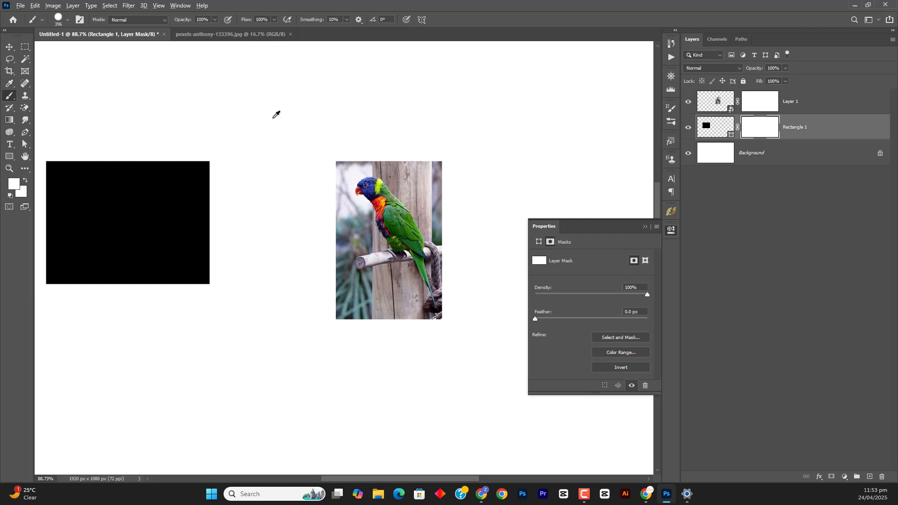
pyautogui.keyDown('alt'); pyautogui.rightClick(306, 119); pyautogui.keyUp('alt')
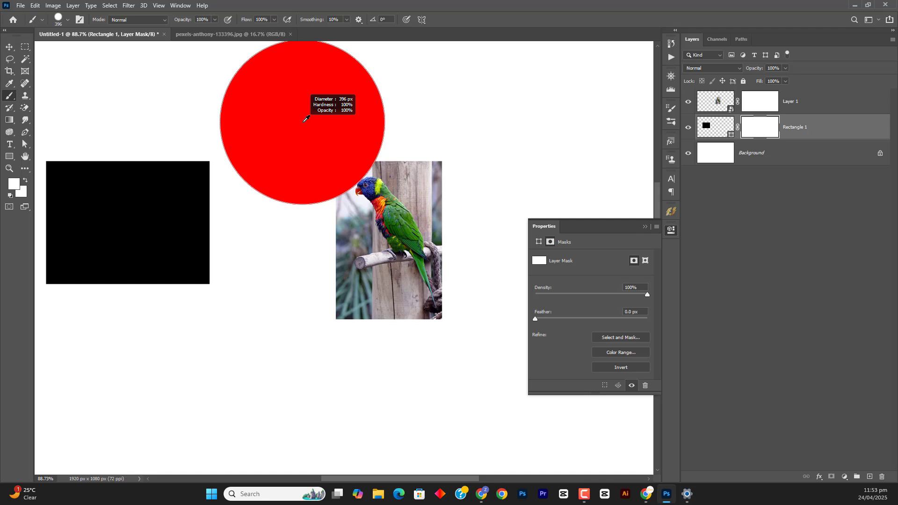
pyautogui.moveTo(306, 119)
pyautogui.mouseDown()
pyautogui.moveTo(225, 125)
pyautogui.moveTo(283, 3)
pyautogui.mouseUp()
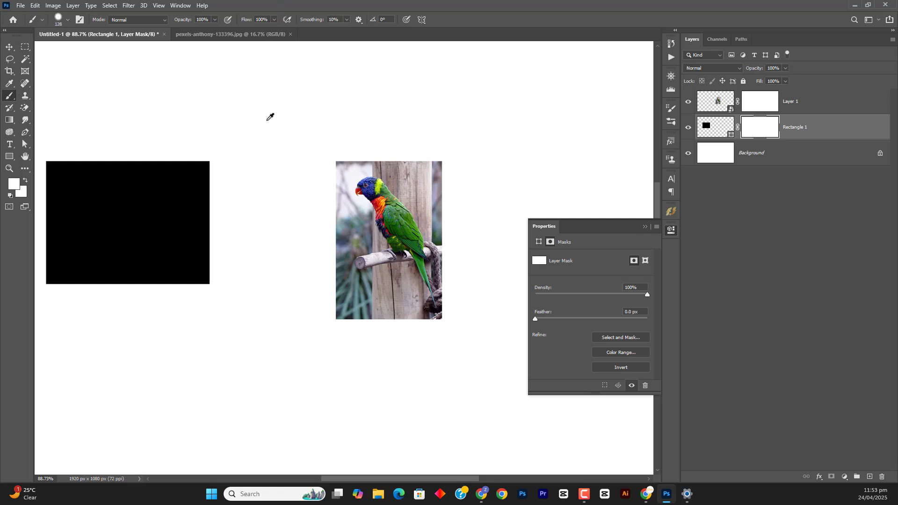
pyautogui.moveTo(280, 136)
pyautogui.mouseDown()
pyautogui.moveTo(268, 84)
pyautogui.moveTo(299, 4)
pyautogui.moveTo(280, 80)
pyautogui.moveTo(294, 206)
pyautogui.mouseUp()
pyautogui.moveTo(296, 207); pyautogui.dragTo(288, 223)
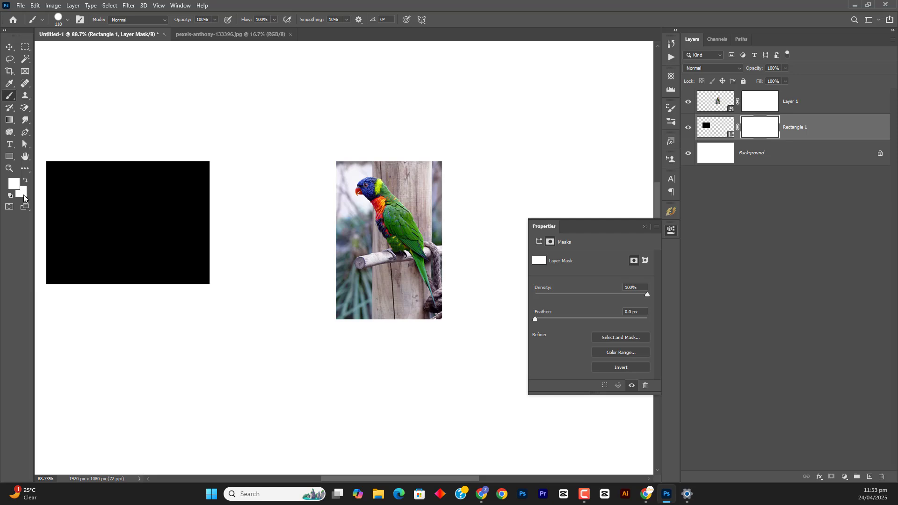
# Reset the foreground and background colors to default and paint black on the Rectangle 1 mask over the rectangle's upper-right corner
pyautogui.click(10, 196)
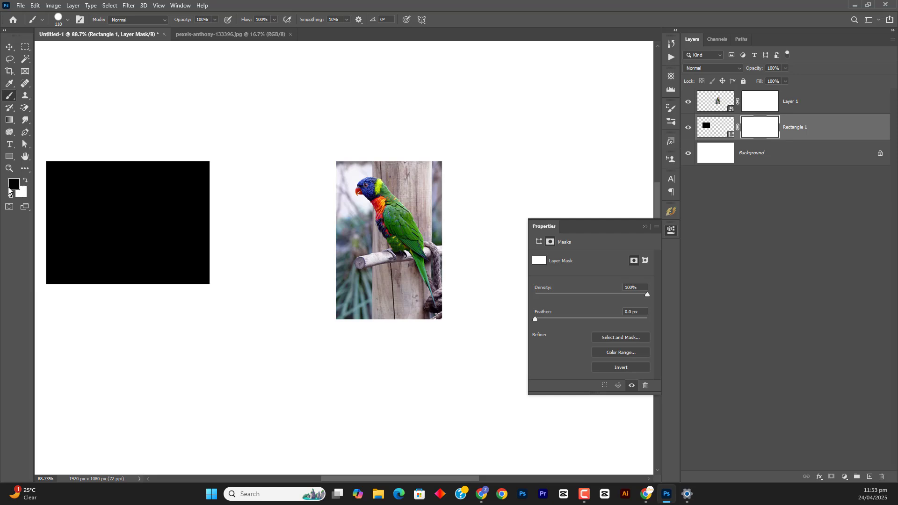
pyautogui.click(202, 170)
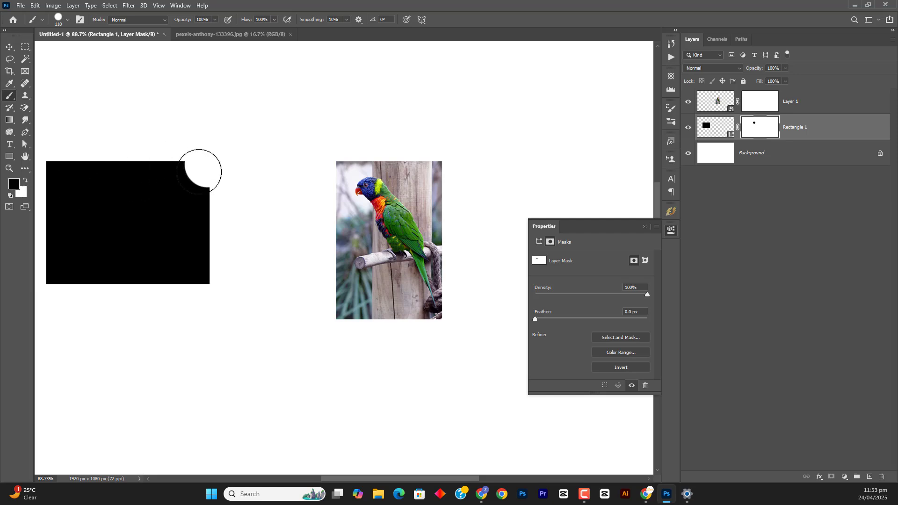
pyautogui.click(197, 182)
pyautogui.click(170, 165)
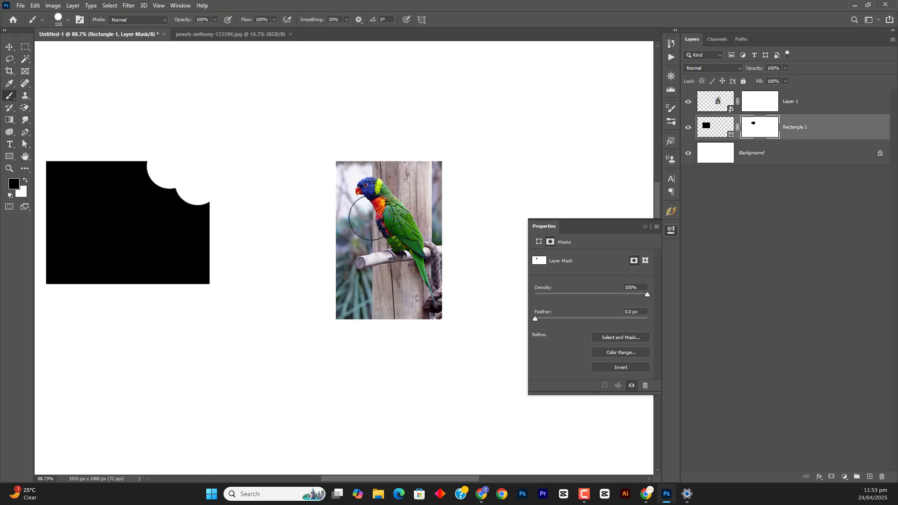
# Hide the Background layer and dab black on the Rectangle 1 mask along the rectangle's right and lower edges and into its lower middle
pyautogui.click(687, 154)
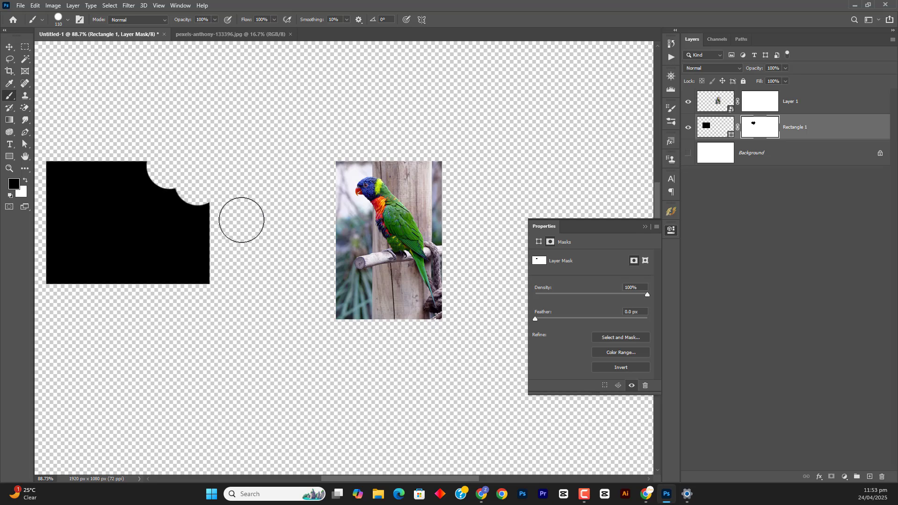
pyautogui.click(218, 209)
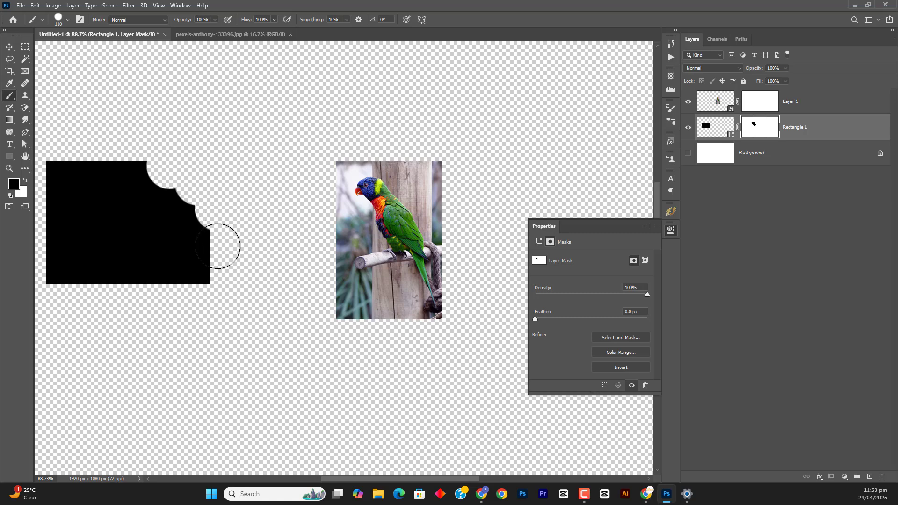
pyautogui.click(217, 248)
pyautogui.click(217, 279)
pyautogui.click(193, 279)
pyautogui.click(169, 281)
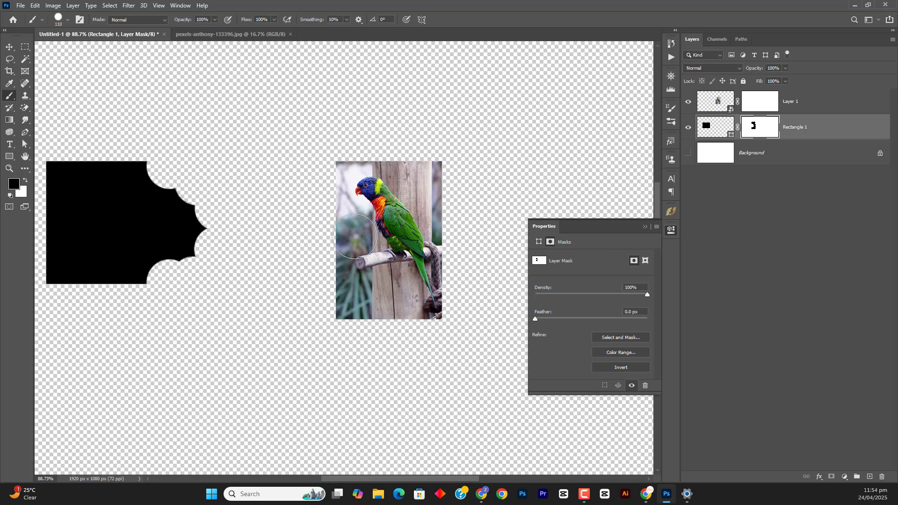
pyautogui.click(140, 284)
pyautogui.click(118, 285)
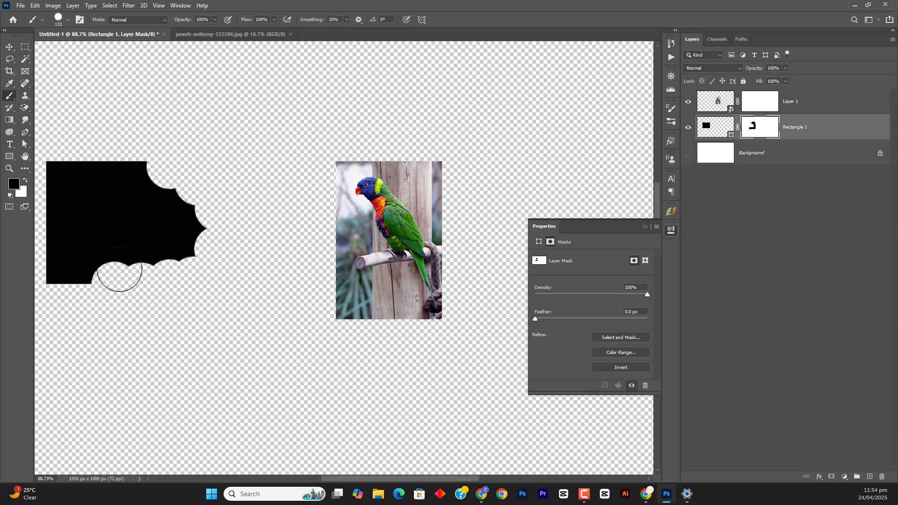
pyautogui.click(123, 260)
pyautogui.click(127, 239)
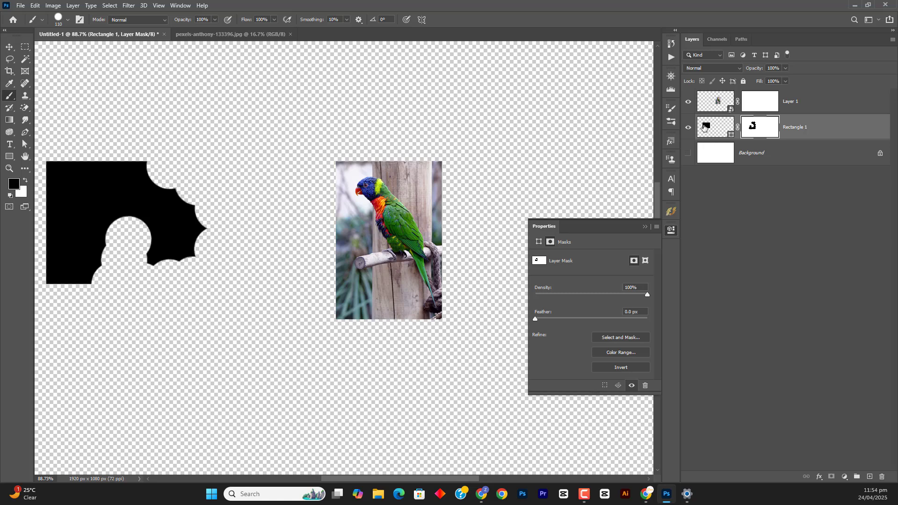
# Hide Layer 1 and use Free Transform to enlarge the masked Rectangle 1 shape to about 1180 × 886 px, repositioning it on the canvas
pyautogui.click(720, 126)
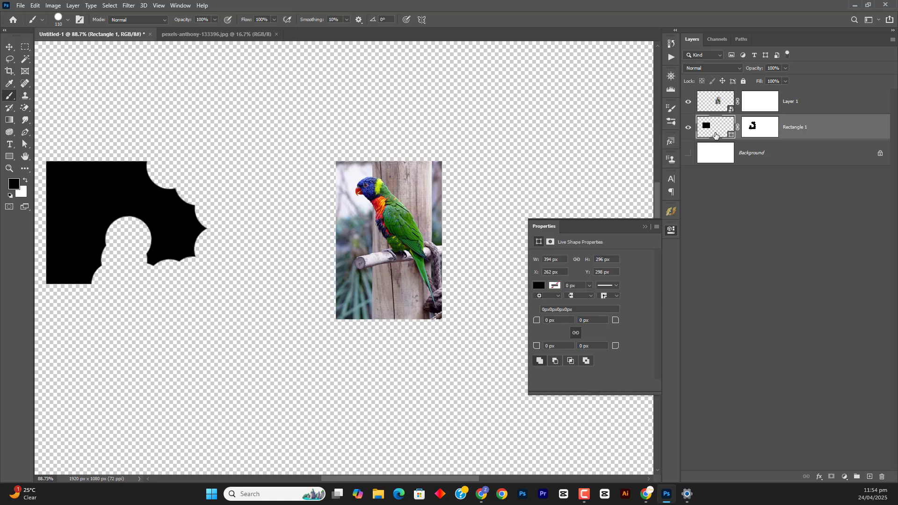
pyautogui.press('v')
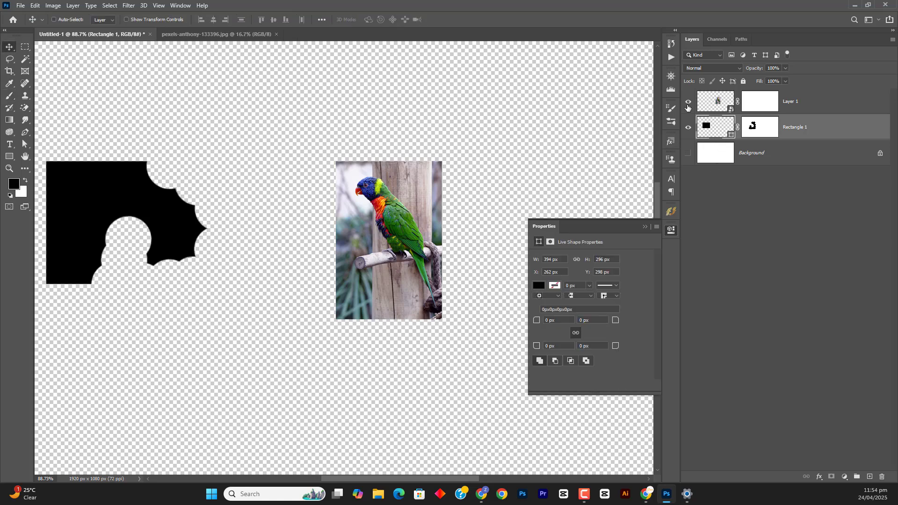
pyautogui.click(687, 103)
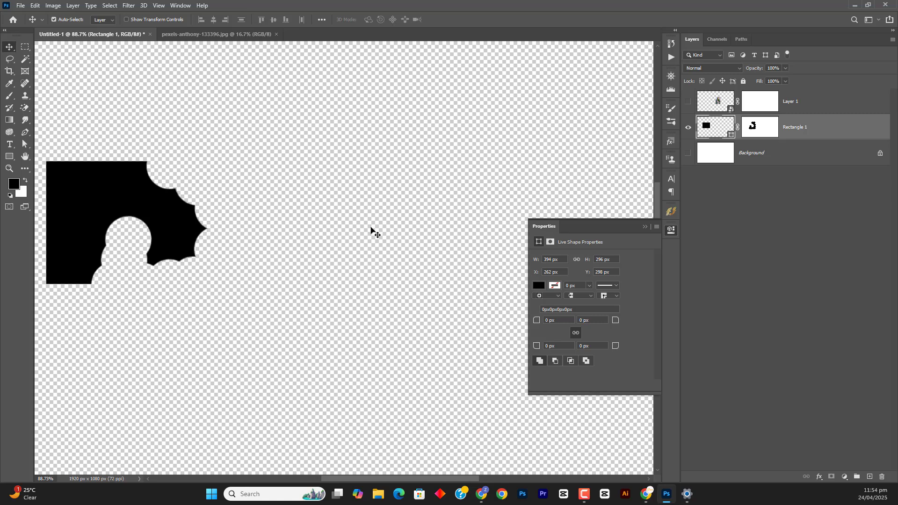
pyautogui.hotkey('ctrl', 't')
pyautogui.scroll(-3, 258, 250)
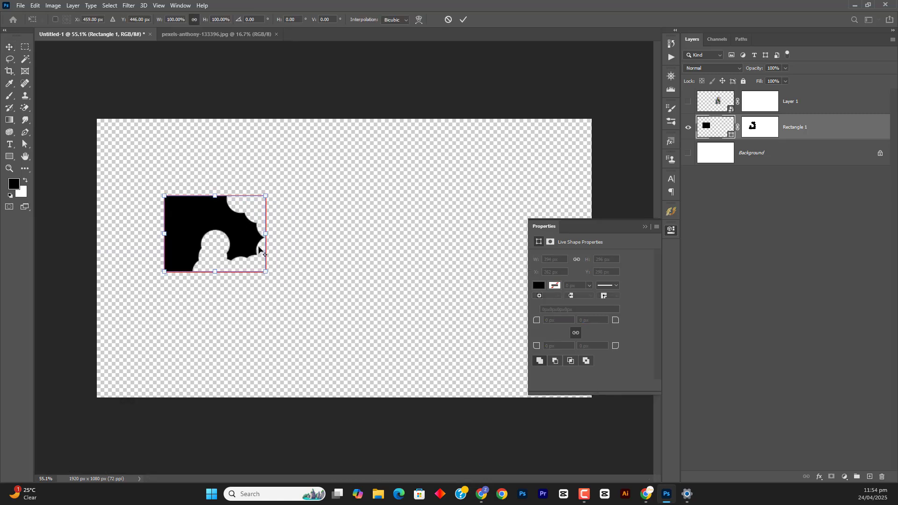
pyautogui.moveTo(268, 233); pyautogui.dragTo(467, 233)
pyautogui.moveTo(381, 240); pyautogui.dragTo(351, 267)
pyautogui.click(464, 19)
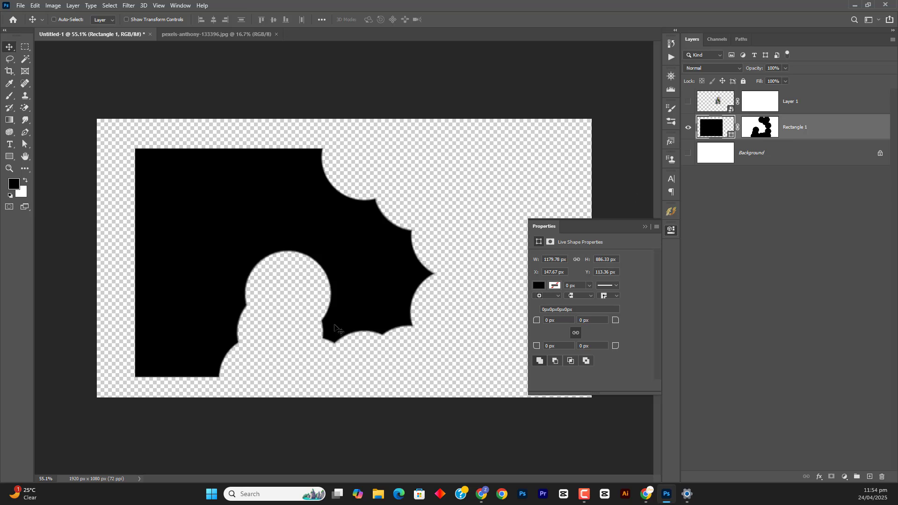
# With the 110 px brush, dab black spots across the Rectangle 1 layer mask to punch round holes all over the rectangle
pyautogui.press('b')
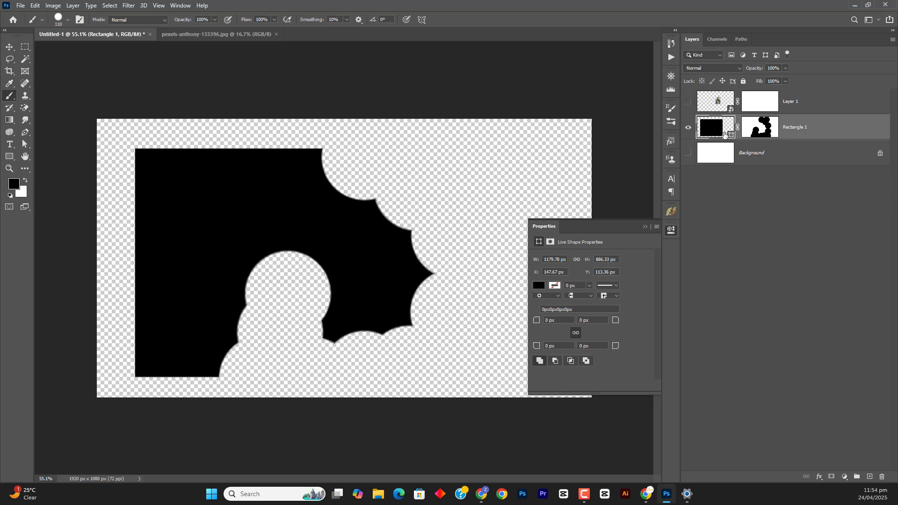
pyautogui.click(755, 126)
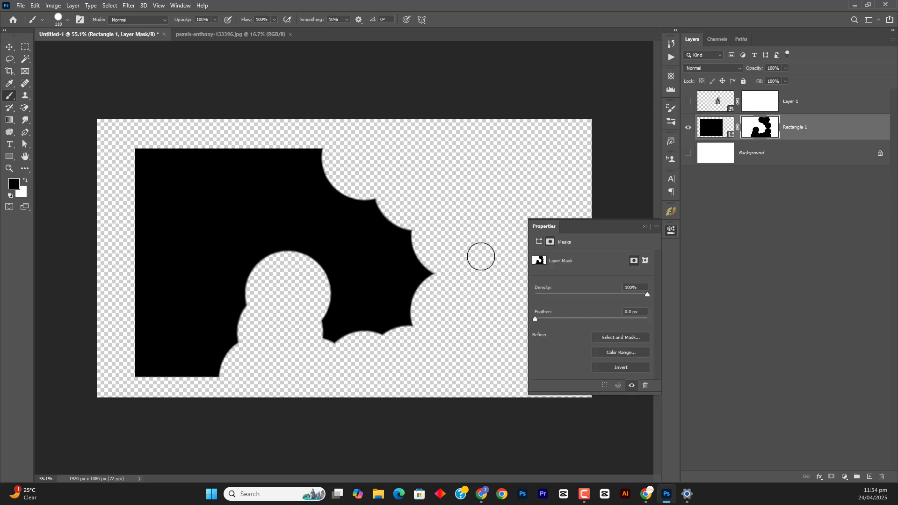
pyautogui.click(406, 278)
pyautogui.click(396, 248)
pyautogui.click(336, 222)
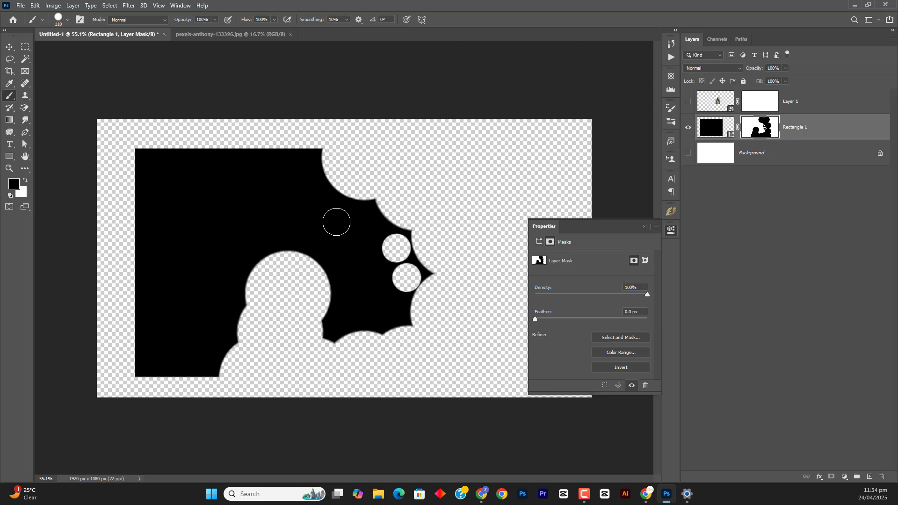
pyautogui.click(284, 204)
pyautogui.click(195, 190)
pyautogui.click(149, 247)
pyautogui.click(153, 274)
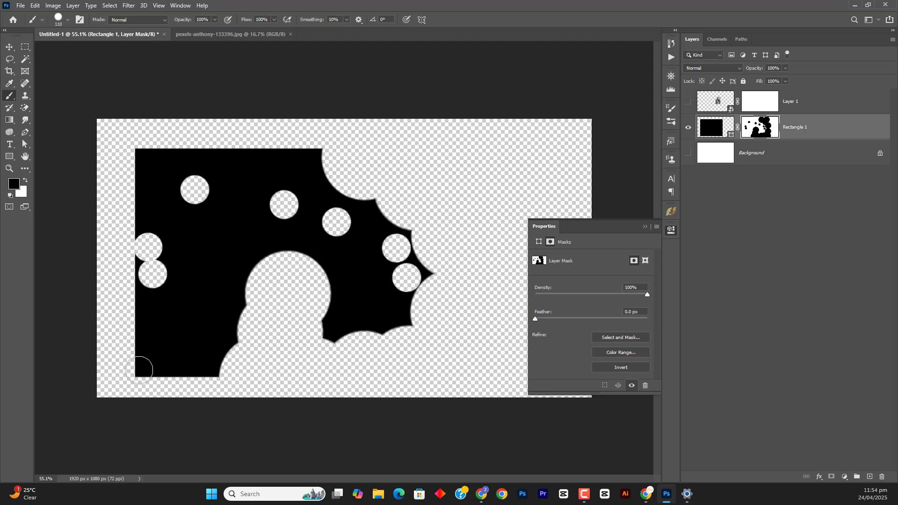
pyautogui.click(140, 370)
pyautogui.click(179, 329)
pyautogui.click(223, 252)
pyautogui.click(247, 198)
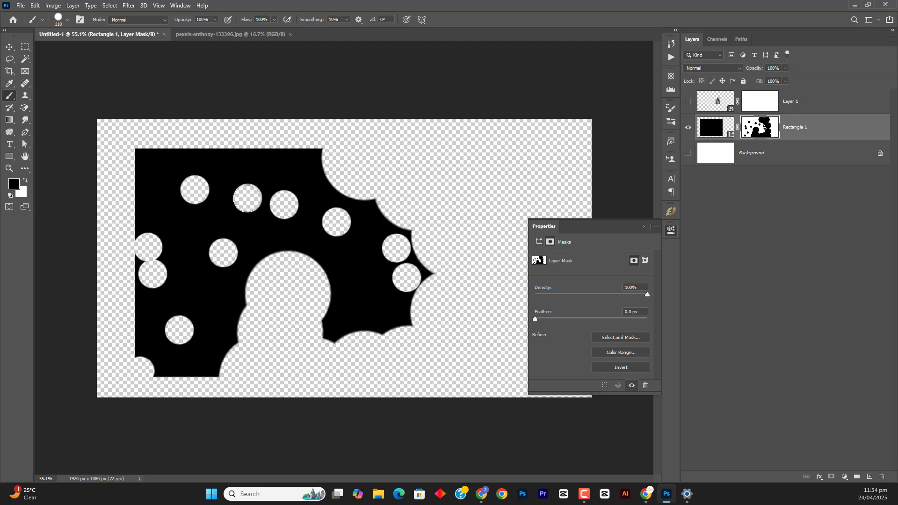
pyautogui.click(188, 294)
pyautogui.click(220, 296)
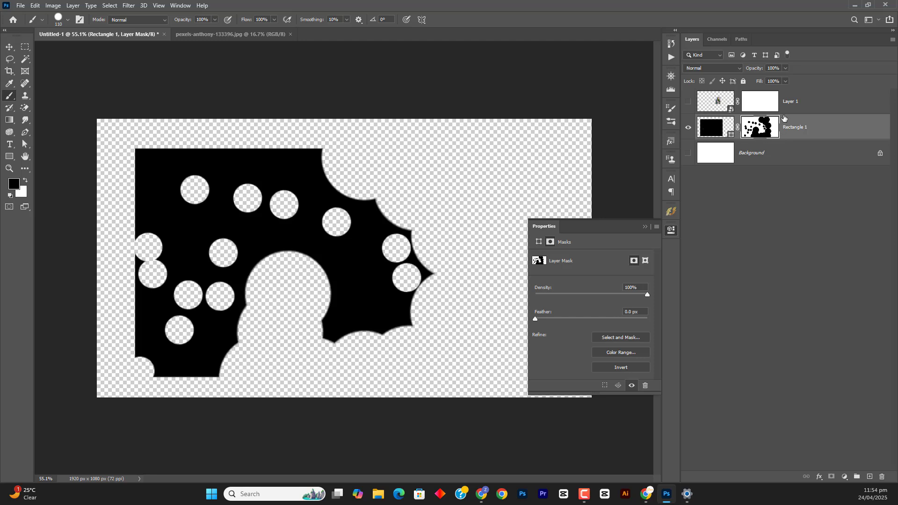
# Disable the layer mask on the Rectangle 1 layer
pyautogui.rightClick(768, 126)
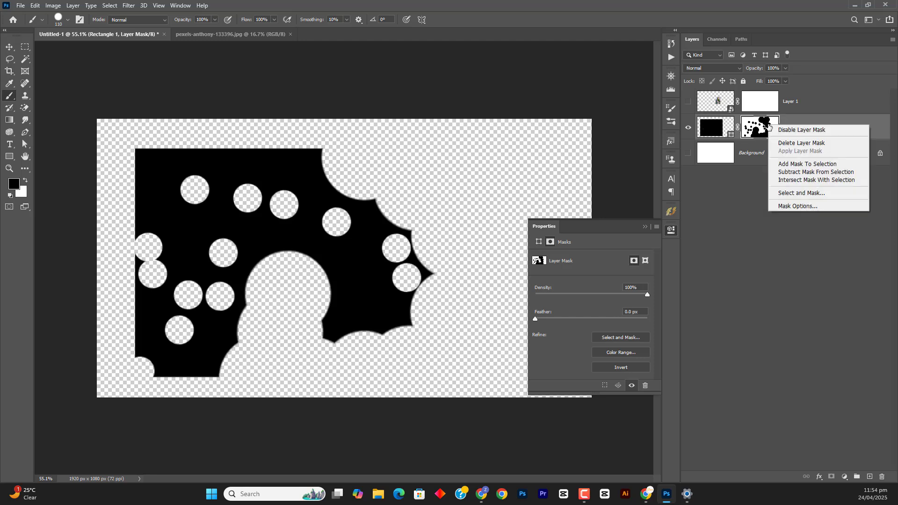
pyautogui.click(797, 133)
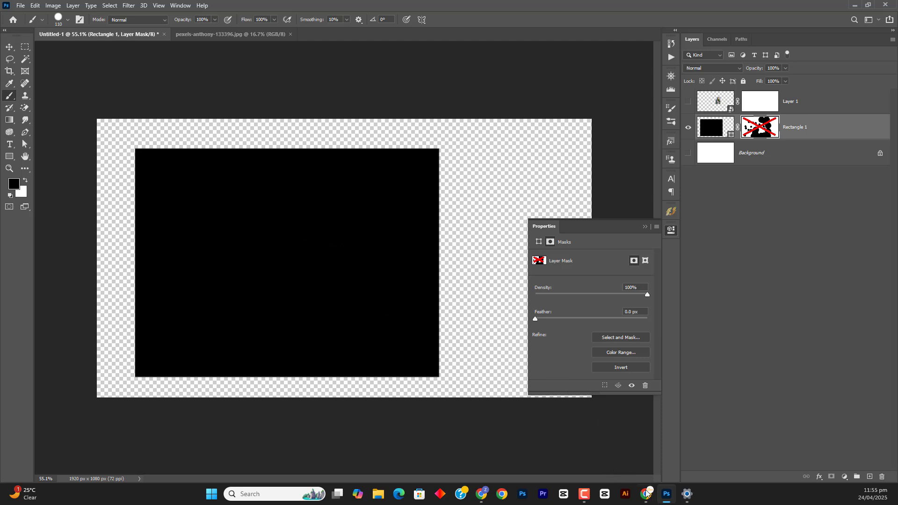
# Switch to Chrome to view the Google image results for "mask", and return to Photoshop
pyautogui.moveTo(646, 493)
pyautogui.click(697, 444)
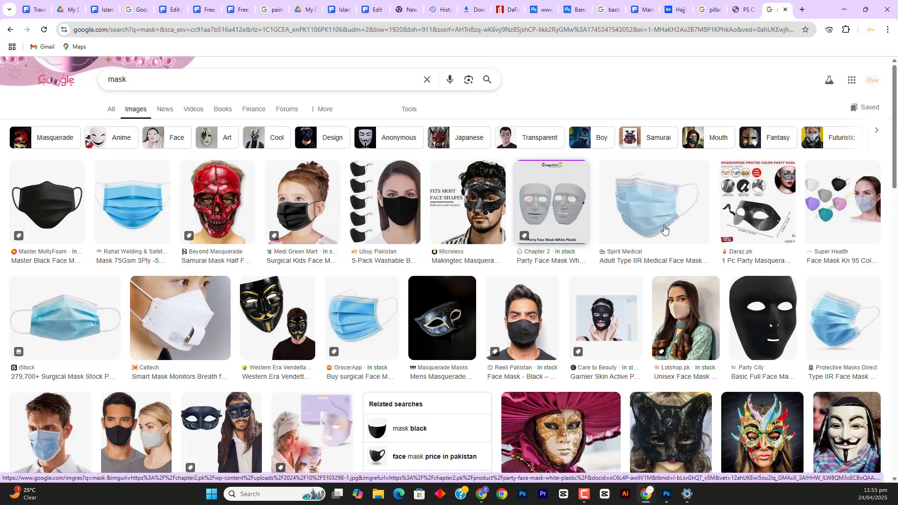
pyautogui.click(666, 494)
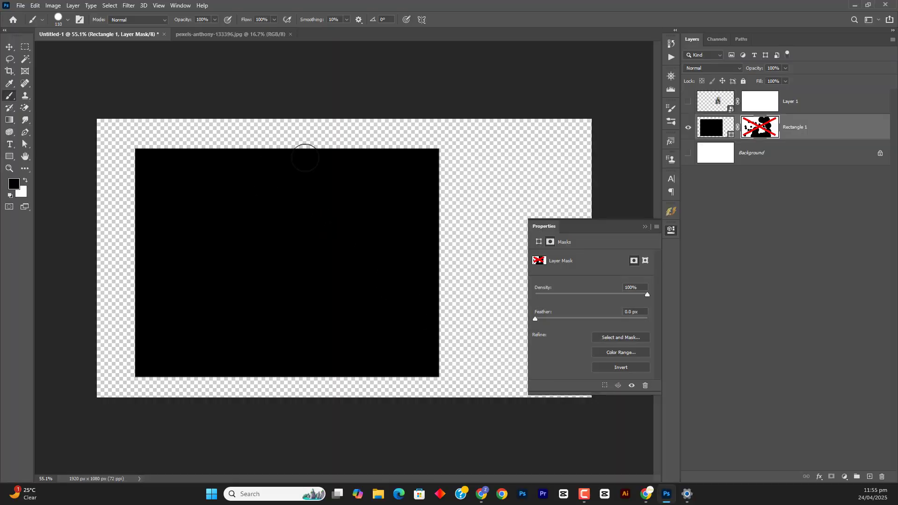
# Hide Rectangle 1, show Layer 1, and paint black on its mask over the upper part and sides of the parrot photo
pyautogui.click(688, 127)
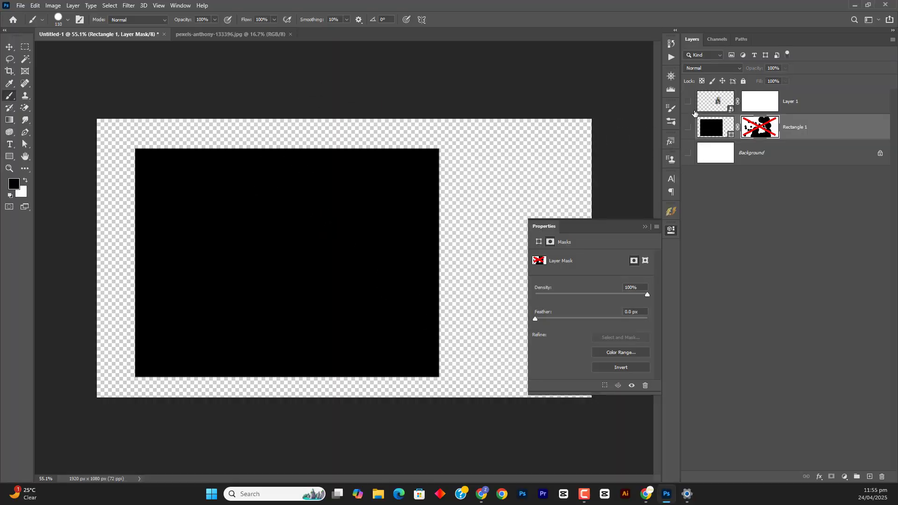
pyautogui.click(688, 102)
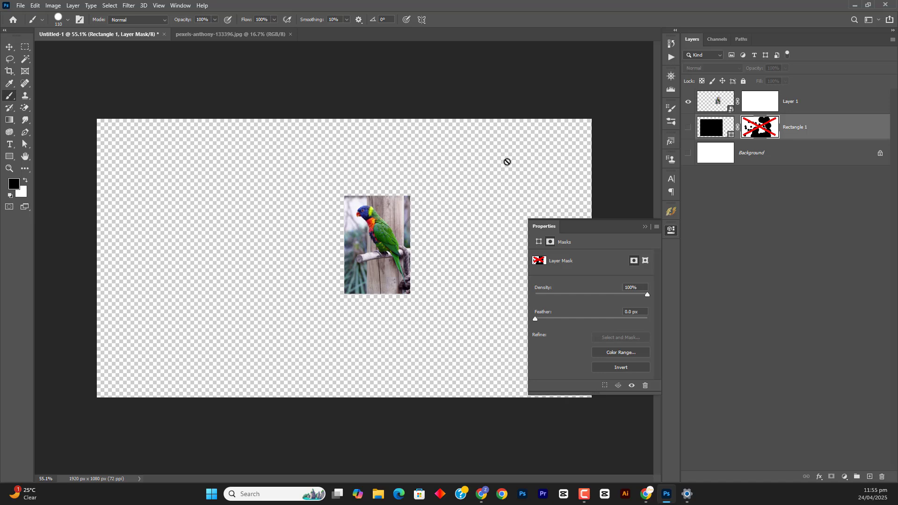
pyautogui.click(761, 113)
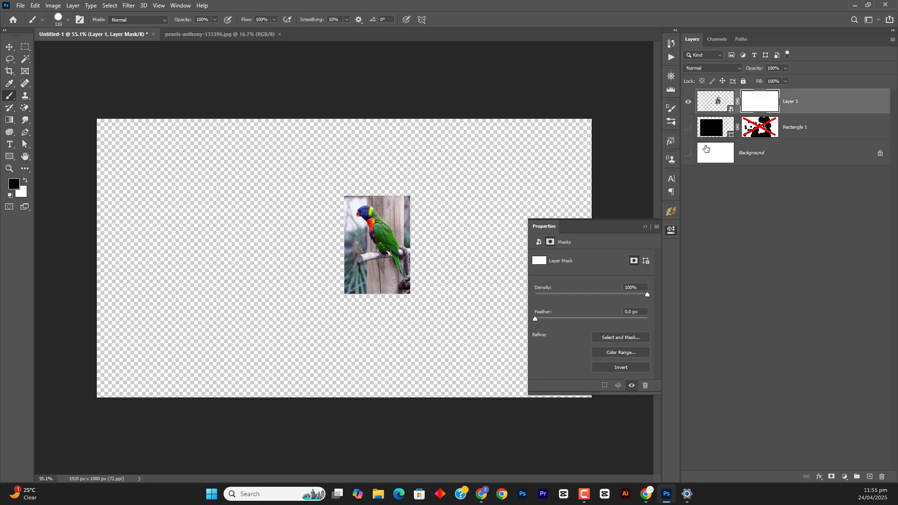
pyautogui.scroll(3, 380, 244)
pyautogui.moveTo(431, 153)
pyautogui.mouseDown()
pyautogui.moveTo(435, 216)
pyautogui.moveTo(409, 157)
pyautogui.moveTo(390, 152)
pyautogui.moveTo(400, 177)
pyautogui.moveTo(361, 147)
pyautogui.moveTo(315, 145)
pyautogui.moveTo(317, 160)
pyautogui.moveTo(336, 148)
pyautogui.moveTo(314, 177)
pyautogui.moveTo(314, 246)
pyautogui.moveTo(332, 180)
pyautogui.moveTo(311, 232)
pyautogui.mouseUp()
pyautogui.scroll(5, 373, 186)
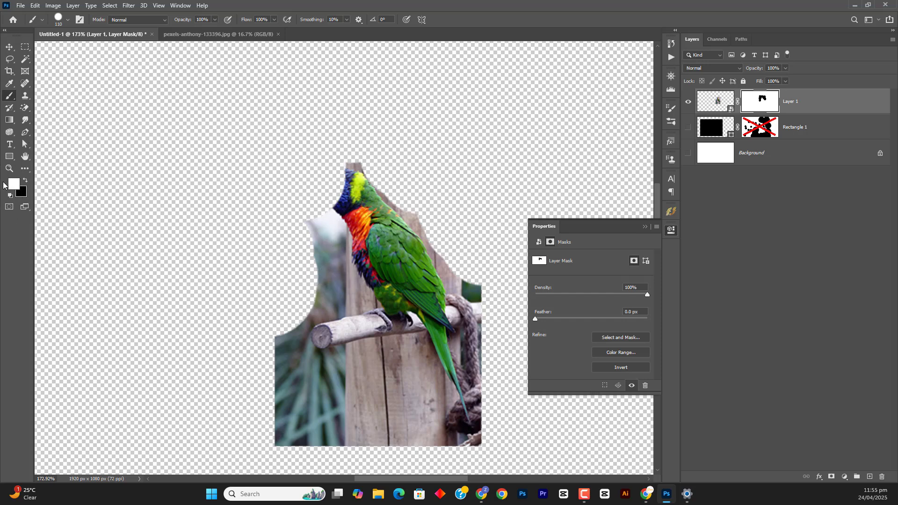
# Paint white on the Layer 1 mask to restore the hidden upper part and sides of the parrot photo
pyautogui.click(329, 183)
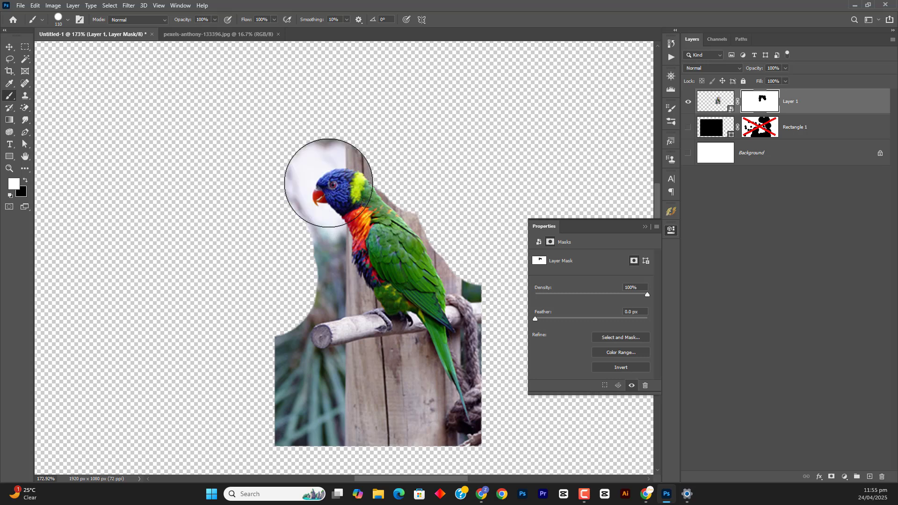
pyautogui.moveTo(328, 183)
pyautogui.mouseDown()
pyautogui.moveTo(360, 159)
pyautogui.moveTo(271, 142)
pyautogui.moveTo(237, 194)
pyautogui.moveTo(283, 280)
pyautogui.moveTo(282, 338)
pyautogui.moveTo(308, 312)
pyautogui.moveTo(306, 263)
pyautogui.moveTo(362, 181)
pyautogui.moveTo(456, 141)
pyautogui.moveTo(526, 159)
pyautogui.moveTo(480, 203)
pyautogui.moveTo(436, 223)
pyautogui.moveTo(463, 290)
pyautogui.mouseUp()
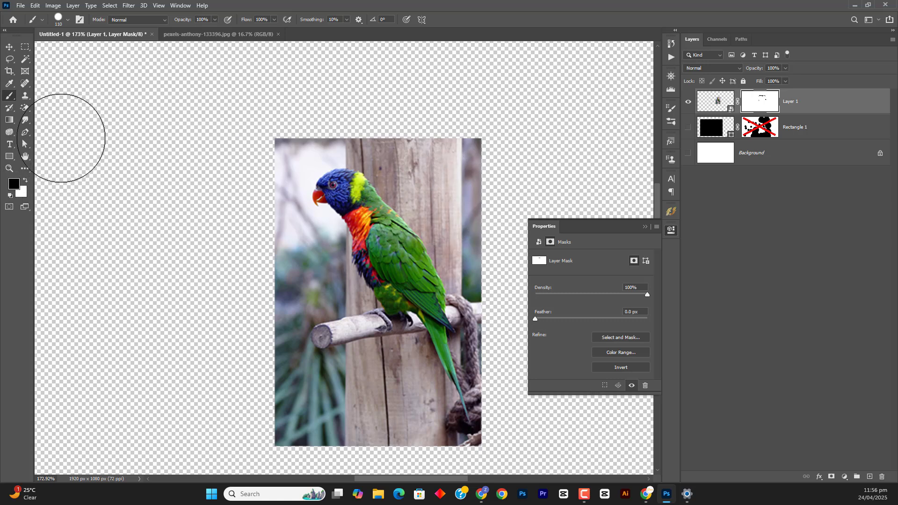
# Paint black on the Layer 1 mask in the empty areas beside and below the parrot photo, enlarging the brush to 826 px
pyautogui.moveTo(170, 94)
pyautogui.mouseDown()
pyautogui.moveTo(105, 149)
pyautogui.moveTo(148, 286)
pyautogui.moveTo(143, 388)
pyautogui.mouseUp()
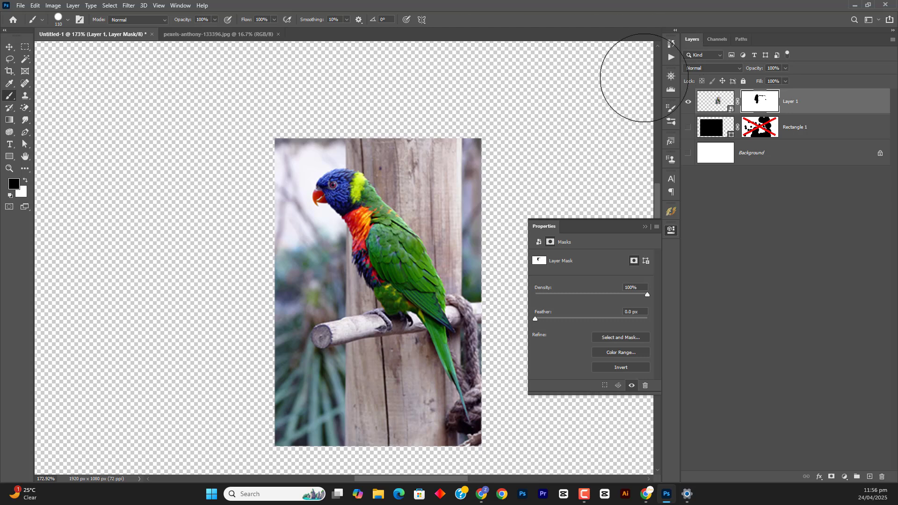
pyautogui.moveTo(645, 78)
pyautogui.mouseDown()
pyautogui.moveTo(565, 108)
pyautogui.moveTo(580, 221)
pyautogui.moveTo(597, 248)
pyautogui.moveTo(627, 78)
pyautogui.moveTo(644, 343)
pyautogui.mouseUp()
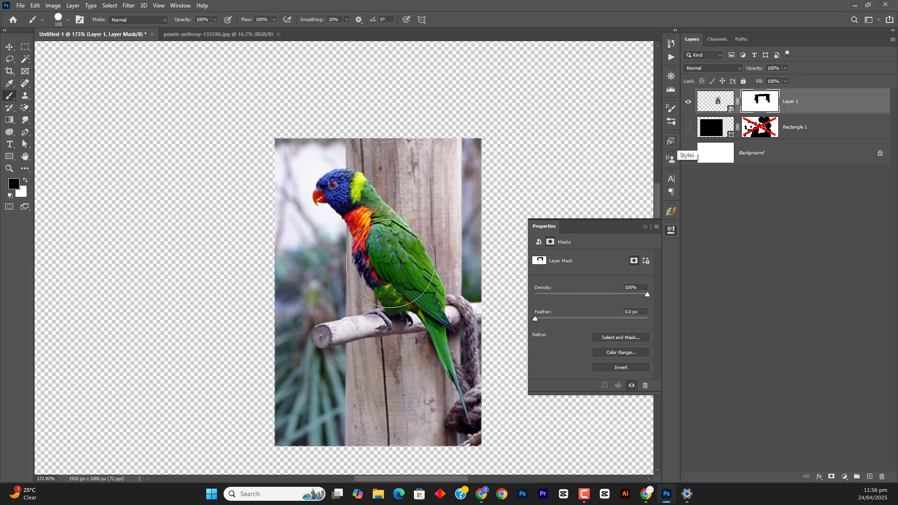
pyautogui.scroll(-6, 438, 328)
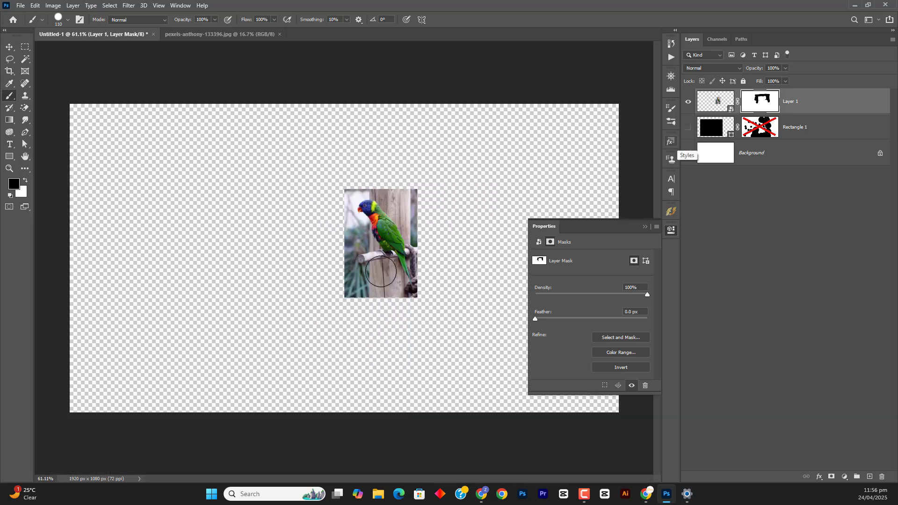
pyautogui.moveTo(365, 258); pyautogui.dragTo(482, 246)
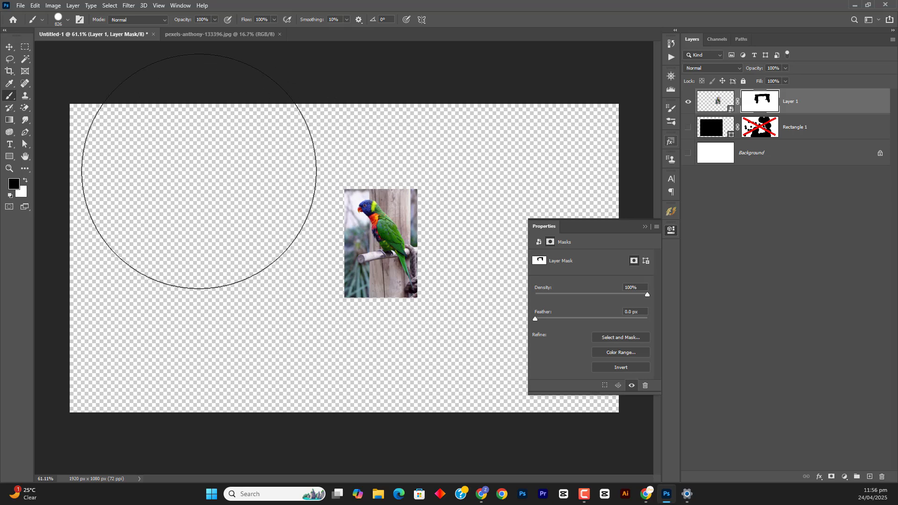
pyautogui.moveTo(143, 157); pyautogui.dragTo(185, 375)
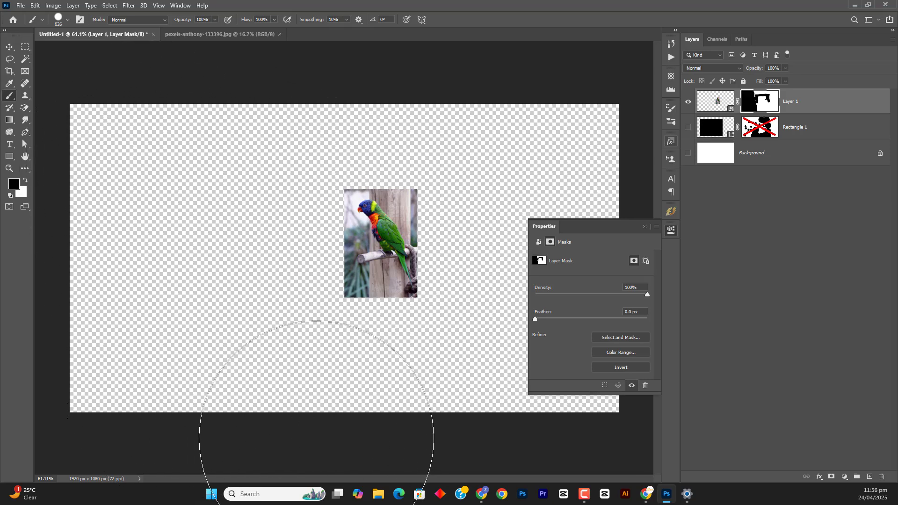
pyautogui.moveTo(533, 428); pyautogui.dragTo(591, 403)
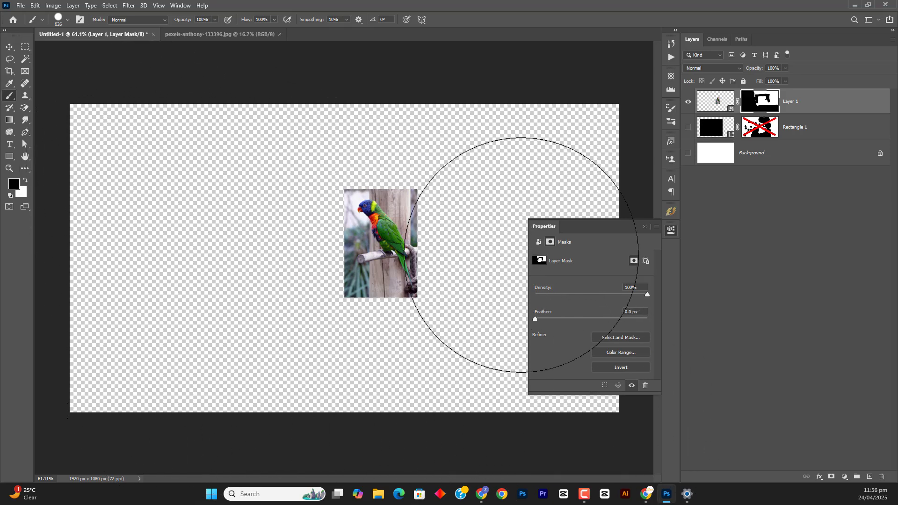
# Collapse the mask properties and paint black on the Layer 1 mask in the empty areas to the right of and above the parrot photo
pyautogui.click(645, 226)
pyautogui.moveTo(559, 322); pyautogui.dragTo(545, 122)
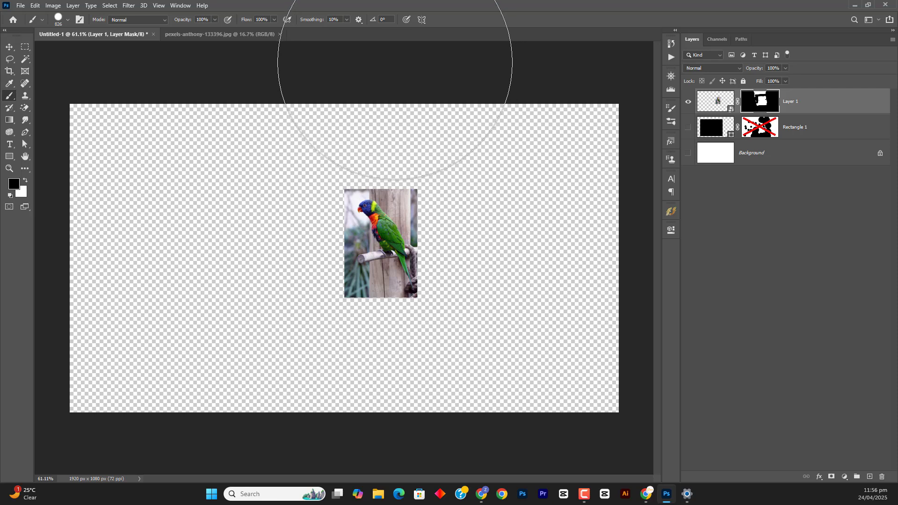
pyautogui.moveTo(303, 81); pyautogui.dragTo(276, 80)
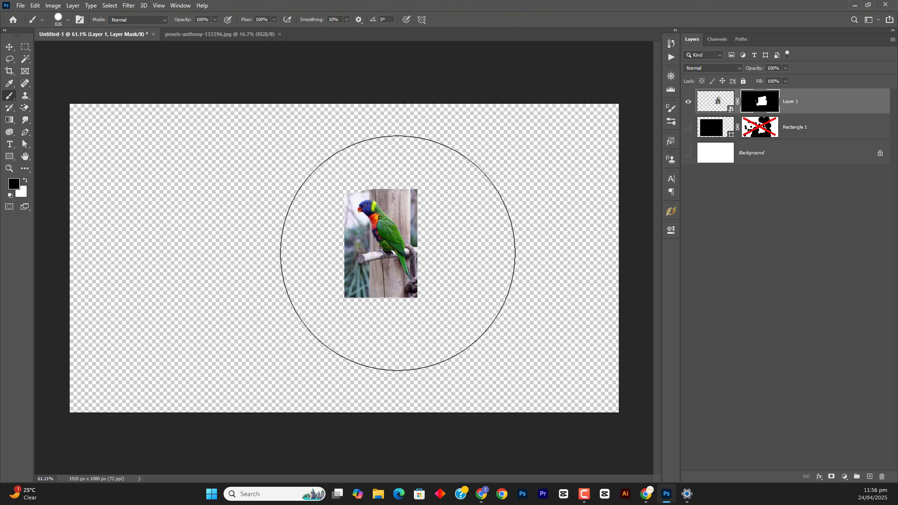
# Paint black strokes across the parrot on the Layer 1 mask with a 66 px brush, and undo the strokes
pyautogui.scroll(5, 343, 232)
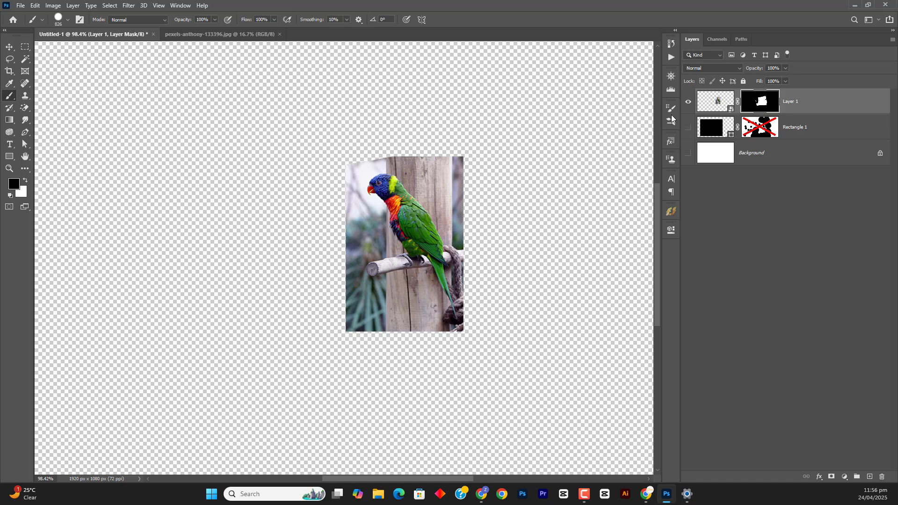
pyautogui.moveTo(555, 156); pyautogui.dragTo(360, 161)
pyautogui.moveTo(548, 317); pyautogui.dragTo(561, 304)
pyautogui.moveTo(361, 307); pyautogui.dragTo(448, 304)
pyautogui.moveTo(539, 300)
pyautogui.mouseDown()
pyautogui.moveTo(280, 313)
pyautogui.moveTo(447, 290)
pyautogui.moveTo(227, 267)
pyautogui.moveTo(542, 193)
pyautogui.moveTo(269, 228)
pyautogui.moveTo(193, 270)
pyautogui.moveTo(410, 275)
pyautogui.moveTo(337, 247)
pyautogui.mouseUp()
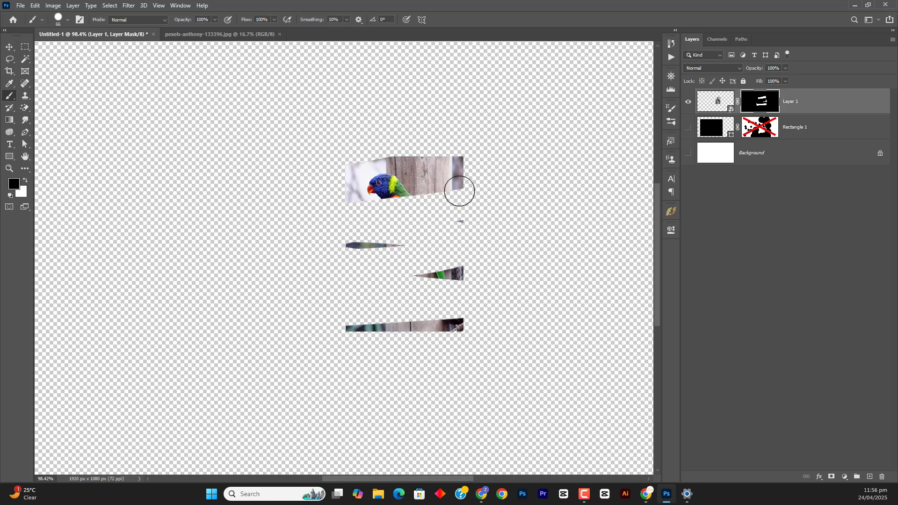
pyautogui.hotkey('ctrl', 'z')
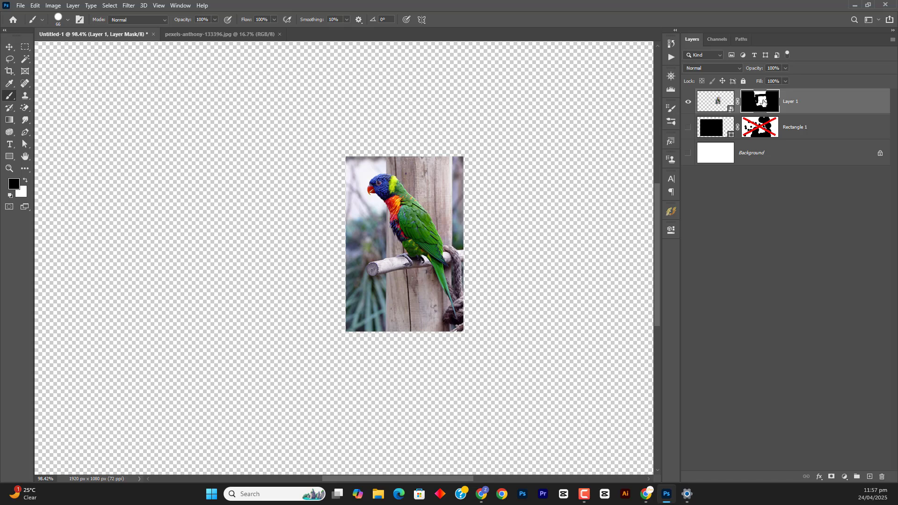
# Delete the layer masks from both Layer 1 and Rectangle 1
pyautogui.moveTo(762, 102); pyautogui.dragTo(881, 475)
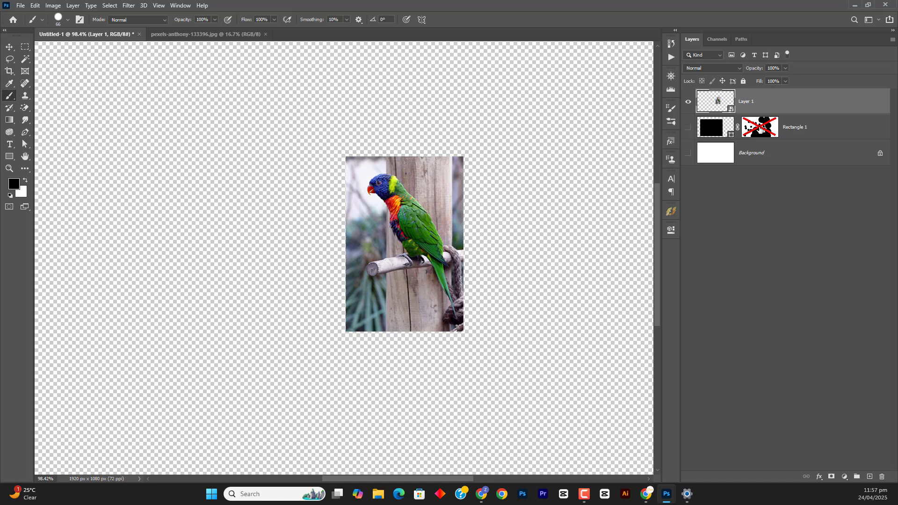
pyautogui.moveTo(761, 130); pyautogui.dragTo(883, 476)
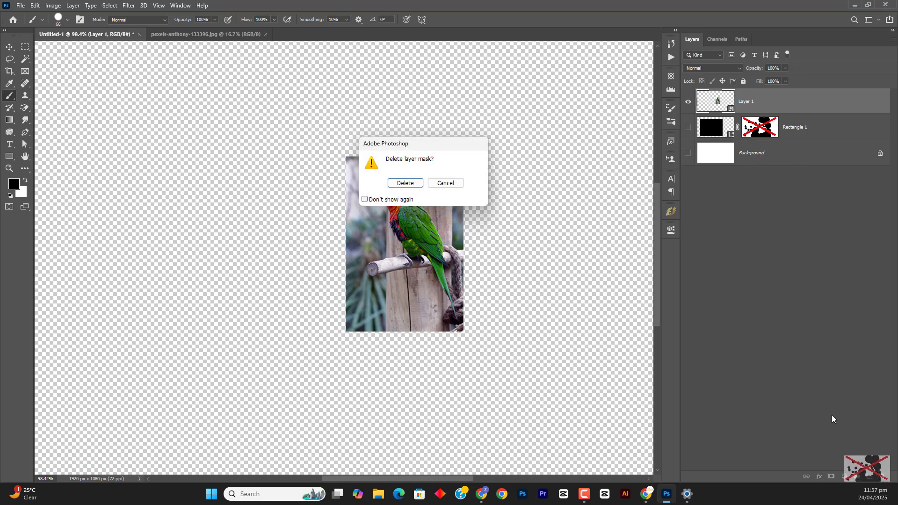
pyautogui.click(405, 183)
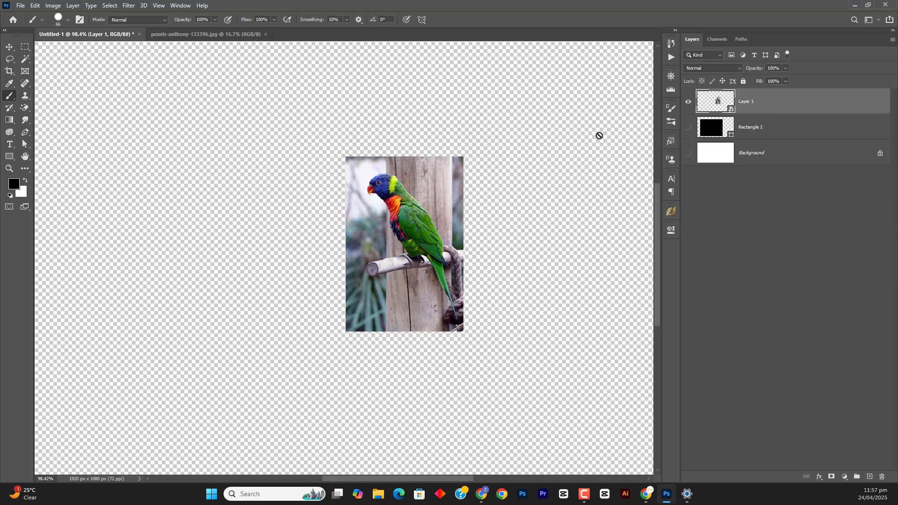
# Show and select Rectangle 1, and hide Layer 1
pyautogui.click(688, 128)
pyautogui.click(712, 129)
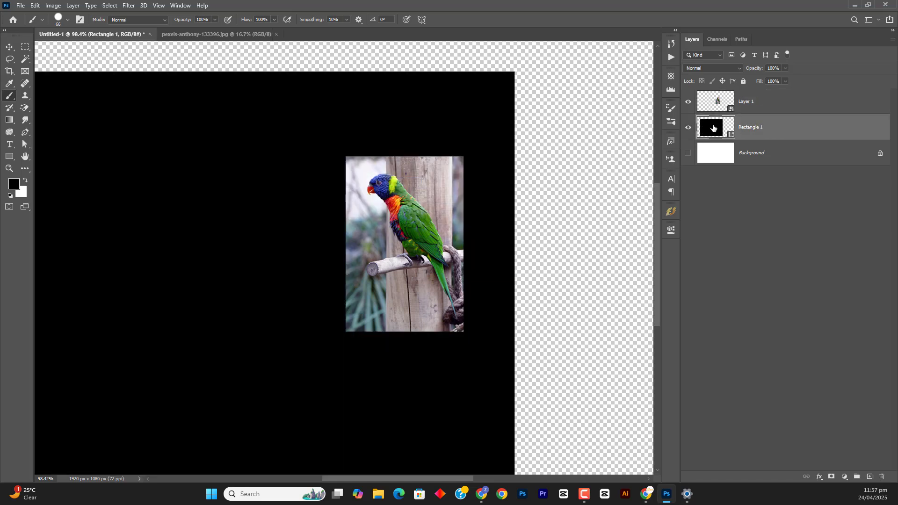
pyautogui.click(688, 101)
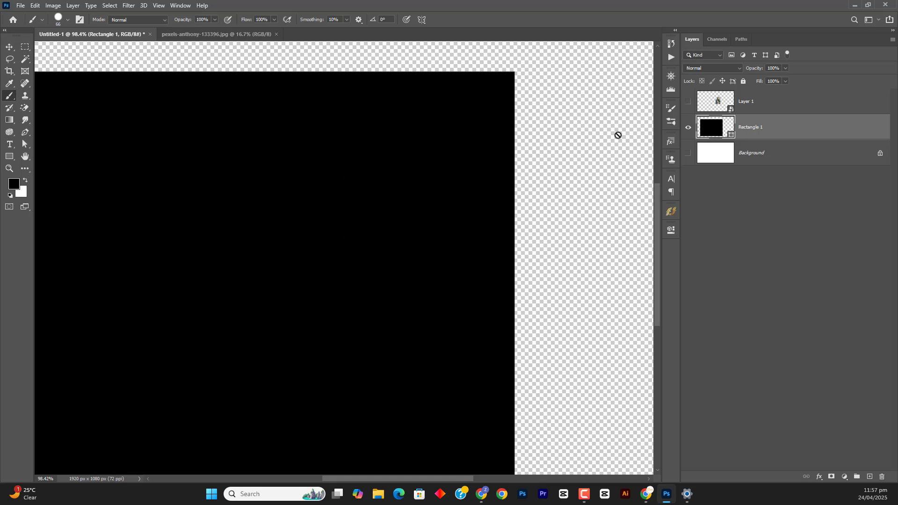
pyautogui.scroll(-3, 346, 259)
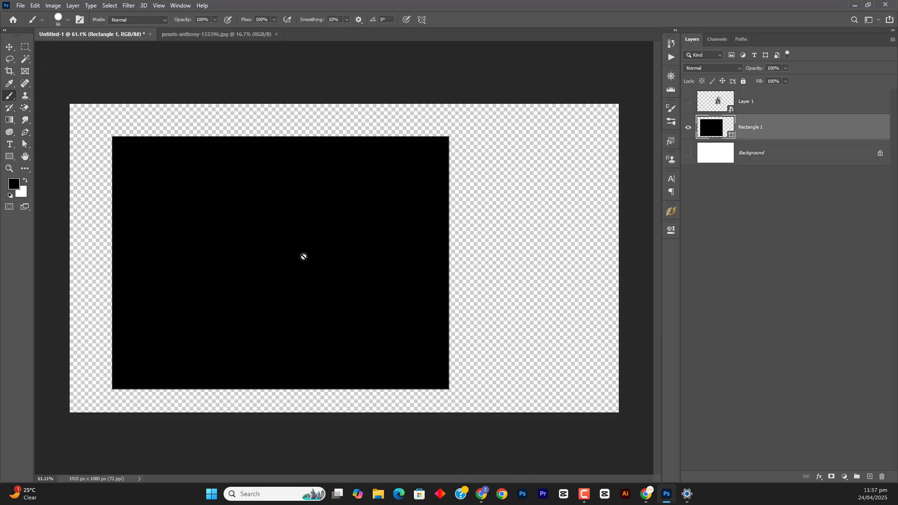
# Try adding a white layer mask to Rectangle 1, and undo it
pyautogui.press('v')
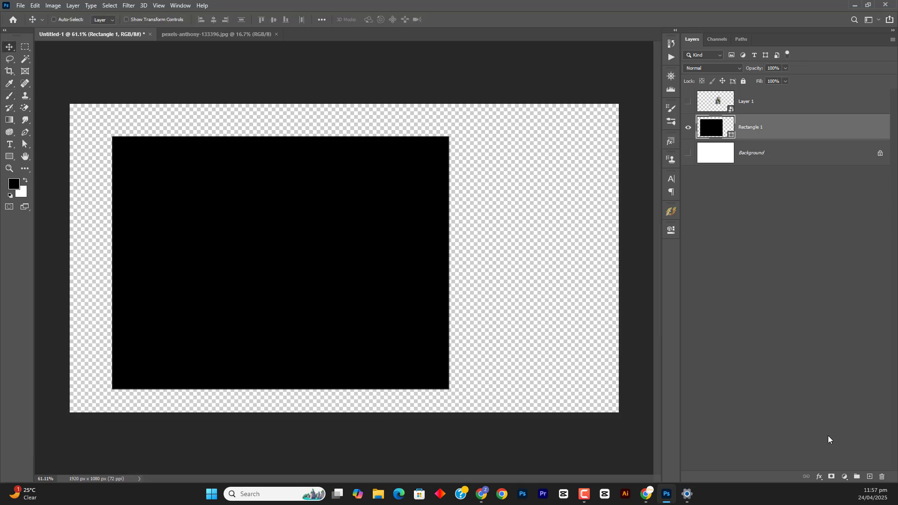
pyautogui.click(831, 477)
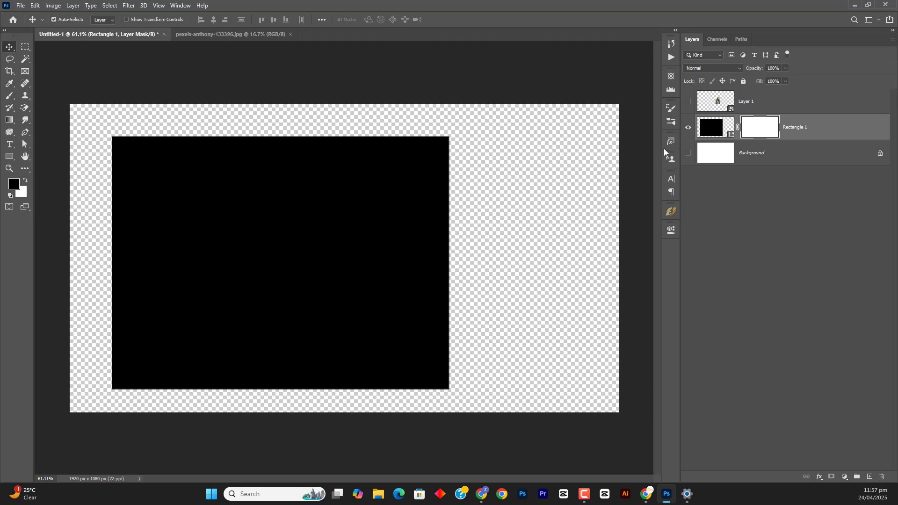
pyautogui.hotkey('ctrl', 'z')
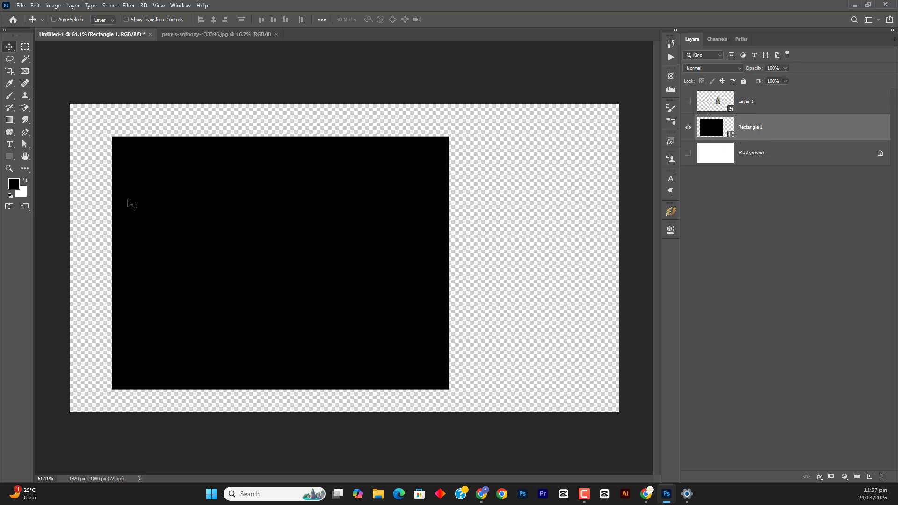
# Add a white mask to Rectangle 1, paint black over the rectangle's upper part with a 574 px brush, and undo everything including the mask
pyautogui.click(831, 477)
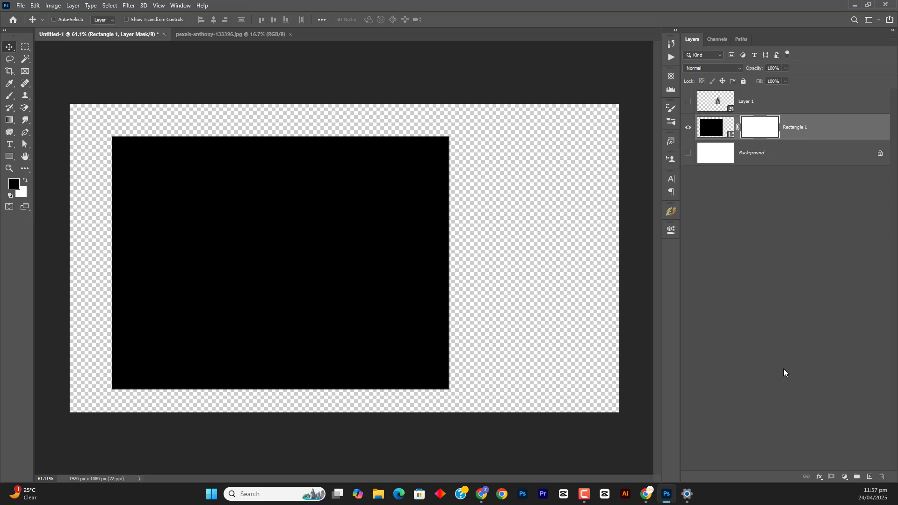
pyautogui.press('b')
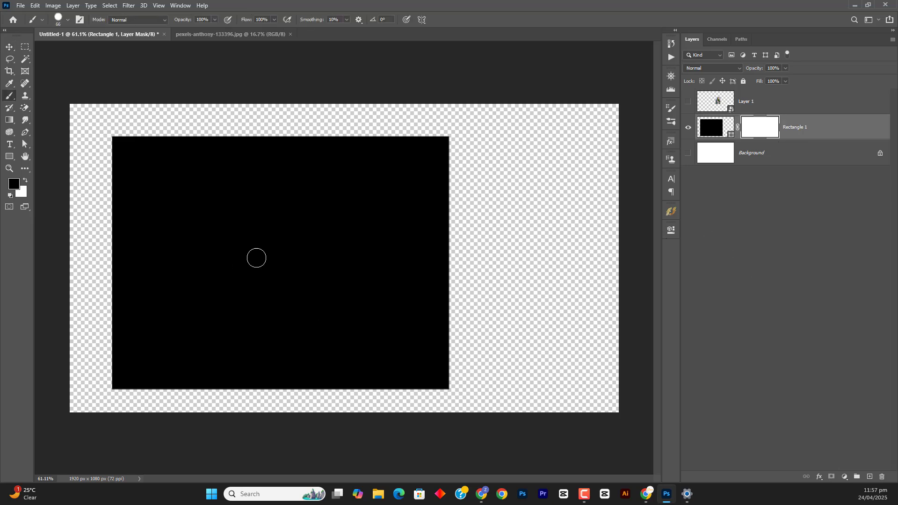
pyautogui.moveTo(421, 255)
pyautogui.mouseDown()
pyautogui.moveTo(359, 261)
pyautogui.moveTo(7, 262)
pyautogui.moveTo(445, 187)
pyautogui.mouseUp()
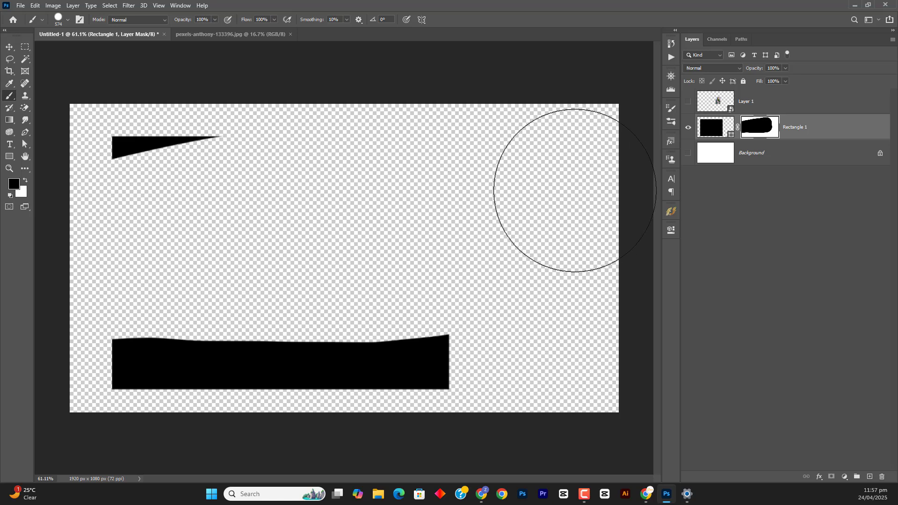
pyautogui.moveTo(144, 201)
pyautogui.mouseDown()
pyautogui.moveTo(153, 171)
pyautogui.moveTo(214, 142)
pyautogui.moveTo(140, 160)
pyautogui.mouseUp()
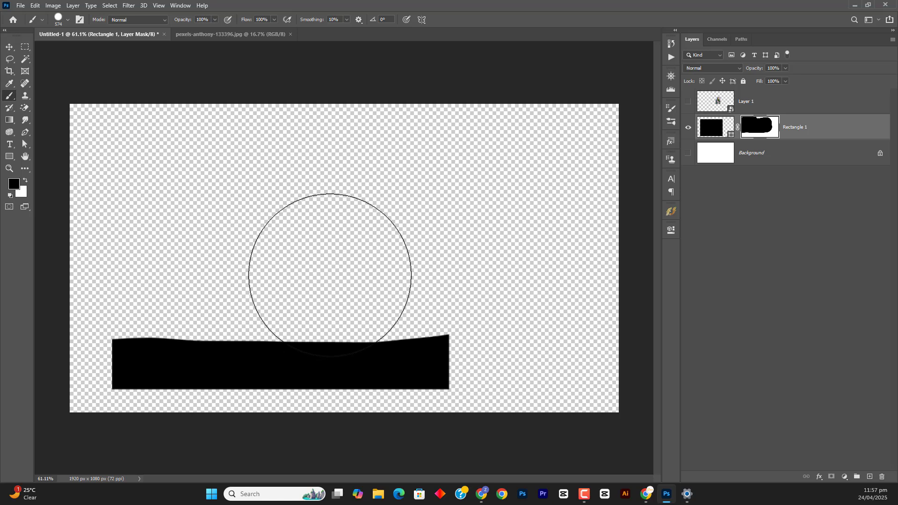
pyautogui.hotkey('ctrl', 'z')
pyautogui.hotkey('ctrl', 'z')
pyautogui.hotkey('ctrl', 'z')
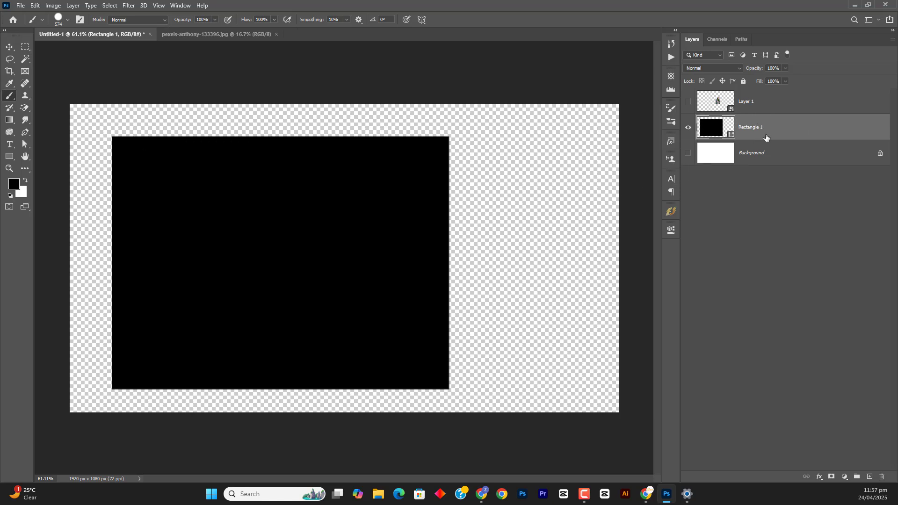
# Add a black layer mask to Rectangle 1 and paint white on it to reveal the whole rectangle
pyautogui.click(831, 478)
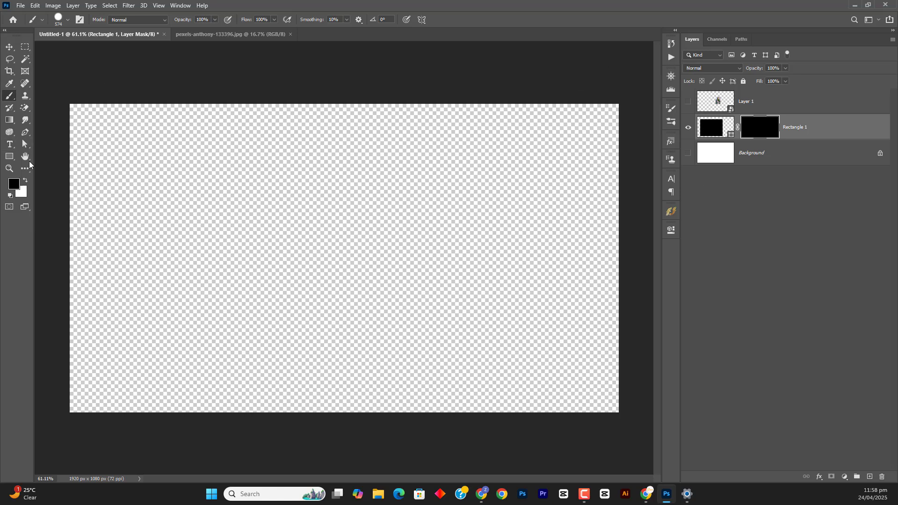
pyautogui.click(26, 181)
pyautogui.moveTo(369, 245)
pyautogui.mouseDown()
pyautogui.moveTo(250, 240)
pyautogui.moveTo(229, 292)
pyautogui.moveTo(311, 310)
pyautogui.moveTo(125, 348)
pyautogui.moveTo(124, 285)
pyautogui.mouseUp()
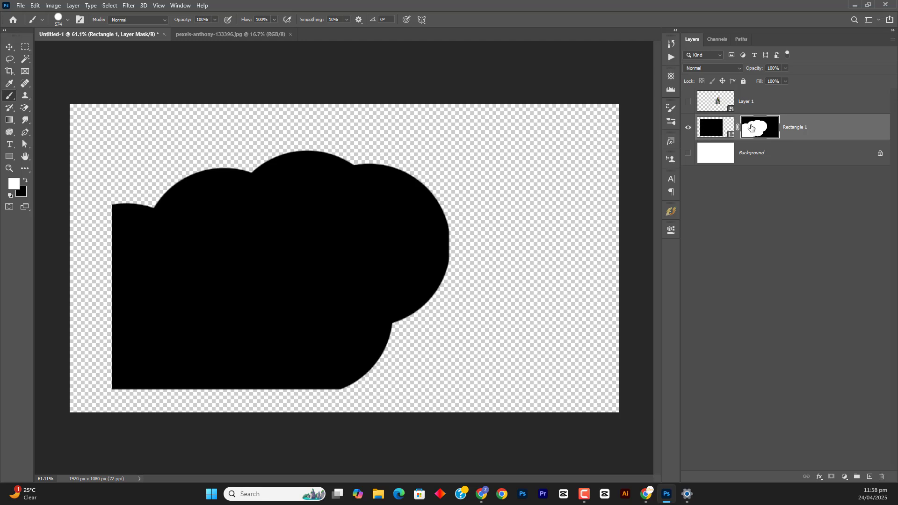
pyautogui.click(406, 289)
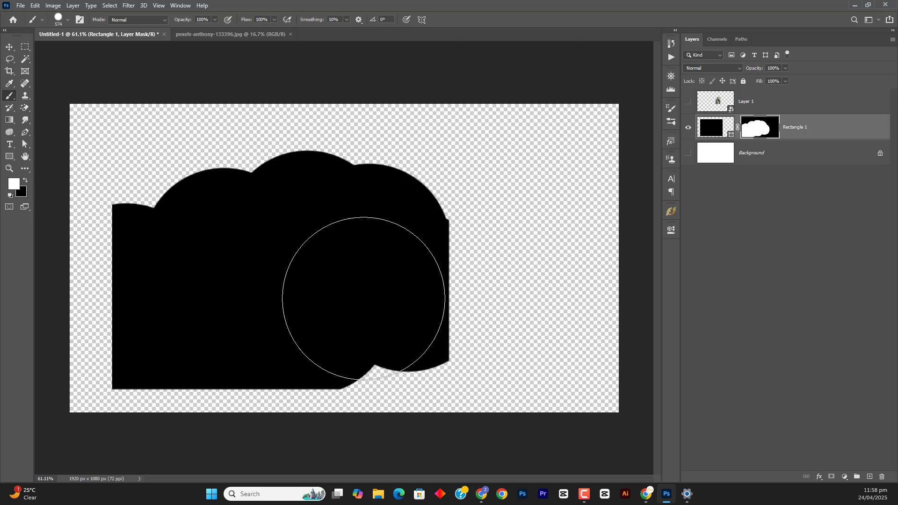
pyautogui.moveTo(364, 299)
pyautogui.mouseDown()
pyautogui.moveTo(389, 336)
pyautogui.moveTo(418, 328)
pyautogui.moveTo(417, 267)
pyautogui.moveTo(402, 220)
pyautogui.moveTo(369, 193)
pyautogui.moveTo(404, 178)
pyautogui.moveTo(160, 190)
pyautogui.mouseUp()
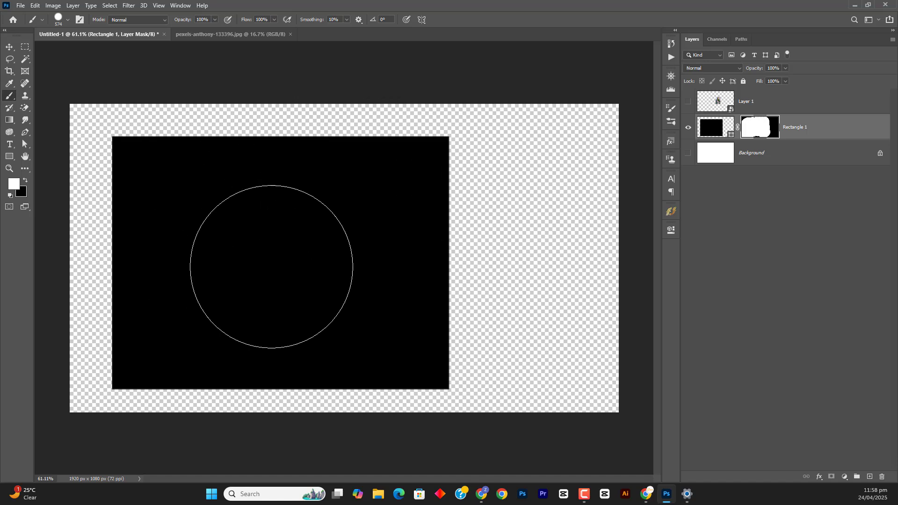
# Switch to Chrome, search Freepik for "poster" to view the results, and return to Photoshop
pyautogui.click(646, 494)
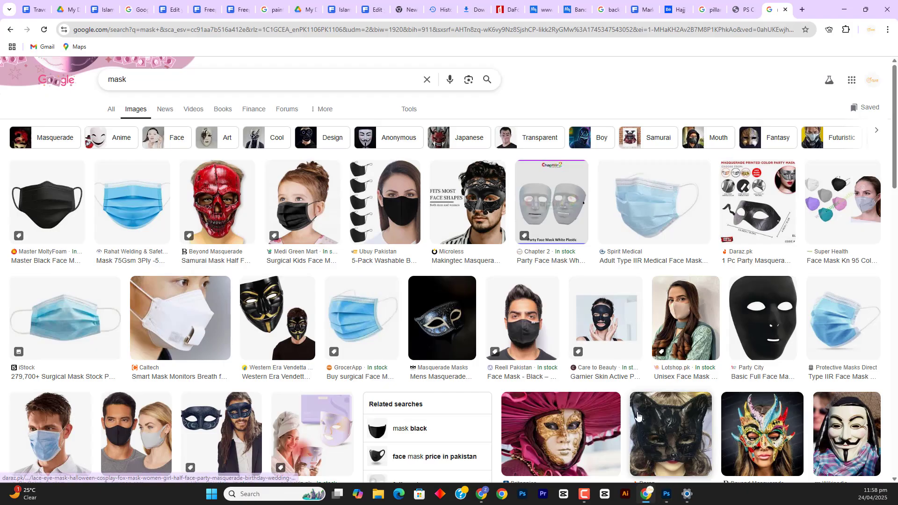
pyautogui.click(37, 13)
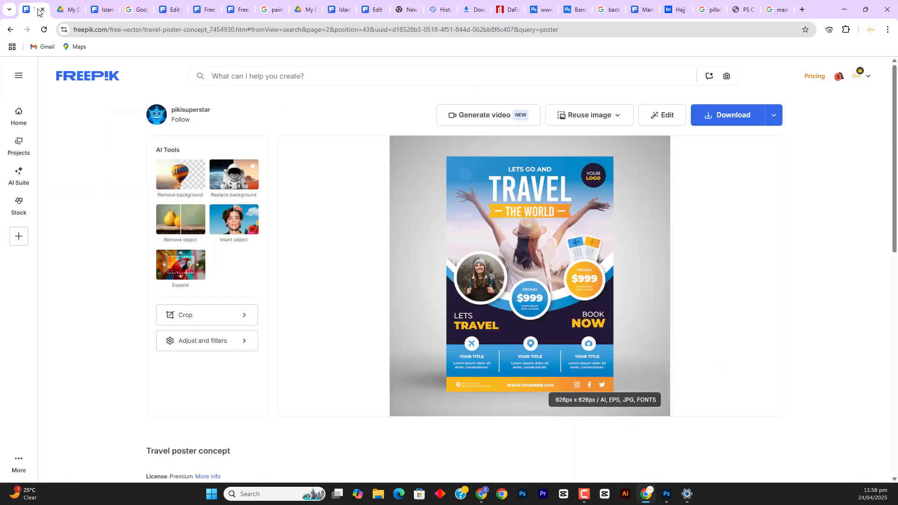
pyautogui.click(233, 77)
pyautogui.write('poste')
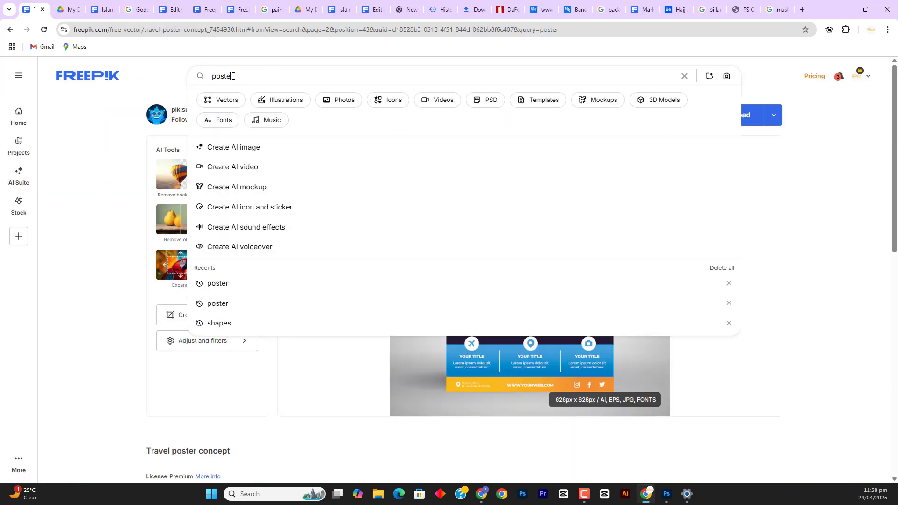
pyautogui.write('r')
pyautogui.press('Return')
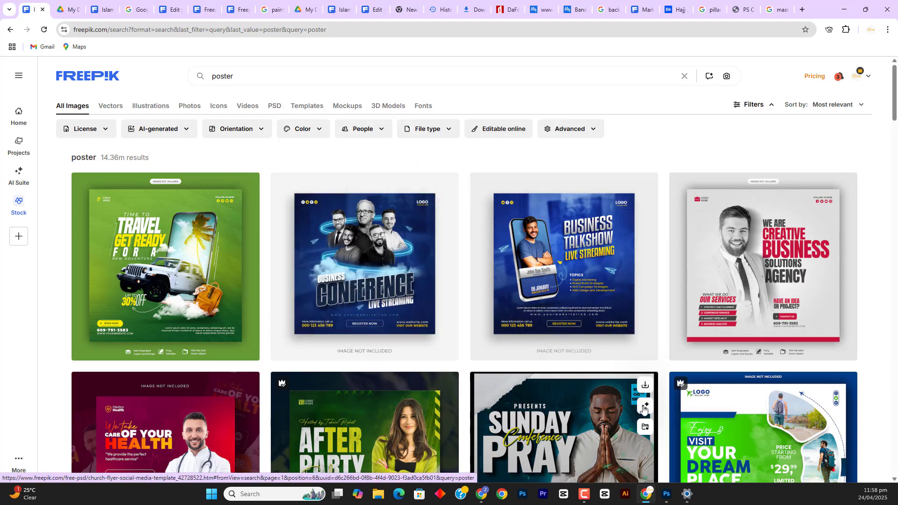
pyautogui.click(666, 494)
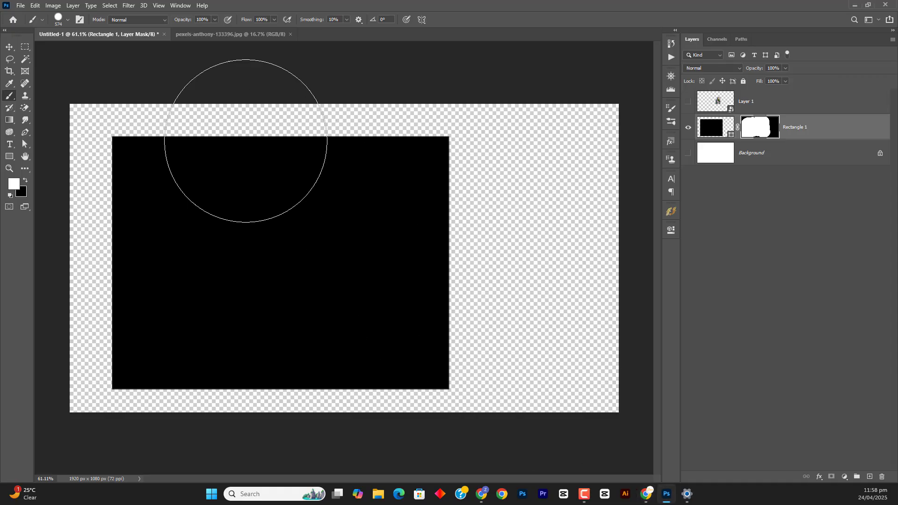
# In pexels-anthony-133396.jpg, unlock the Background layer and select the parrot and its branch with the Quick Selection tool
pyautogui.click(197, 35)
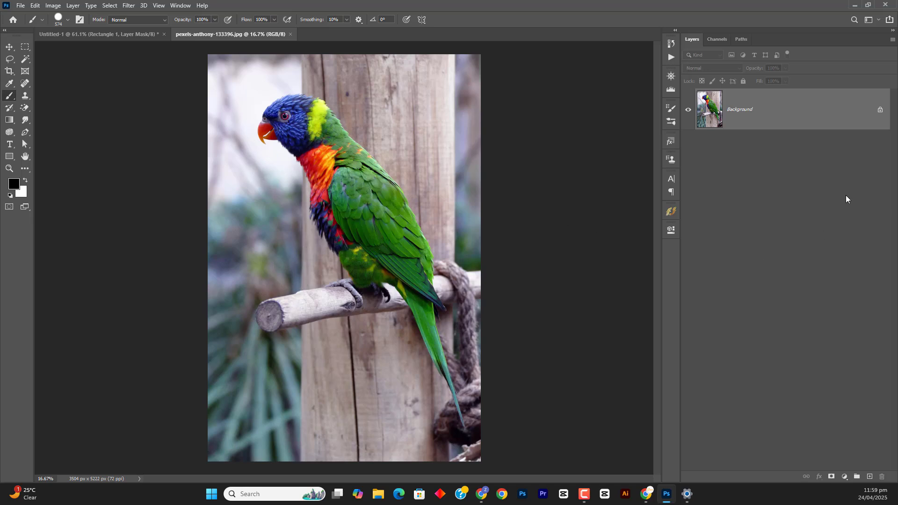
pyautogui.click(881, 110)
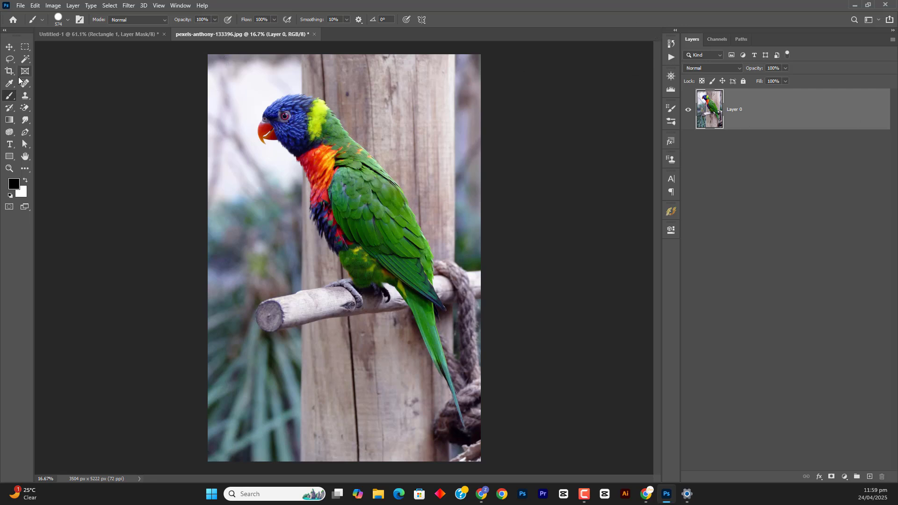
pyautogui.rightClick(25, 60)
pyautogui.click(56, 69)
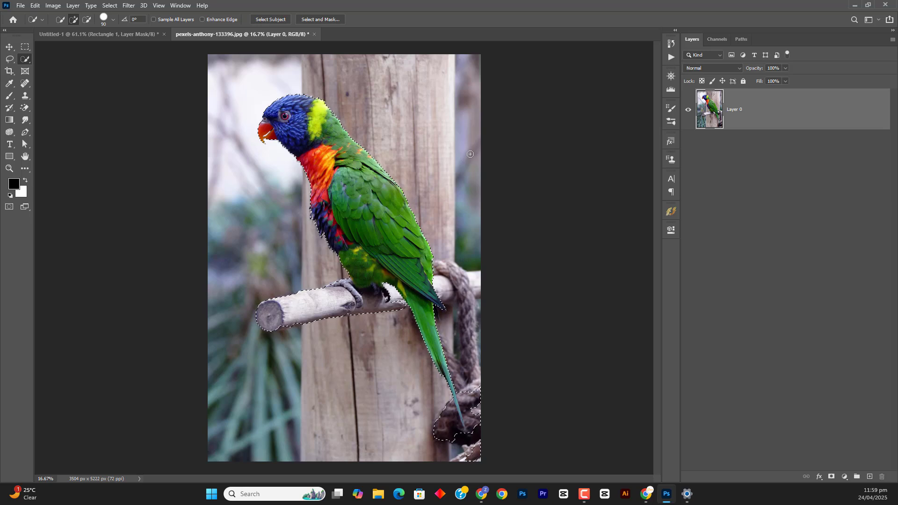
# Invert the selection and delete the background around the parrot, after undoing a trial deletion of the parrot itself
pyautogui.press('Delete')
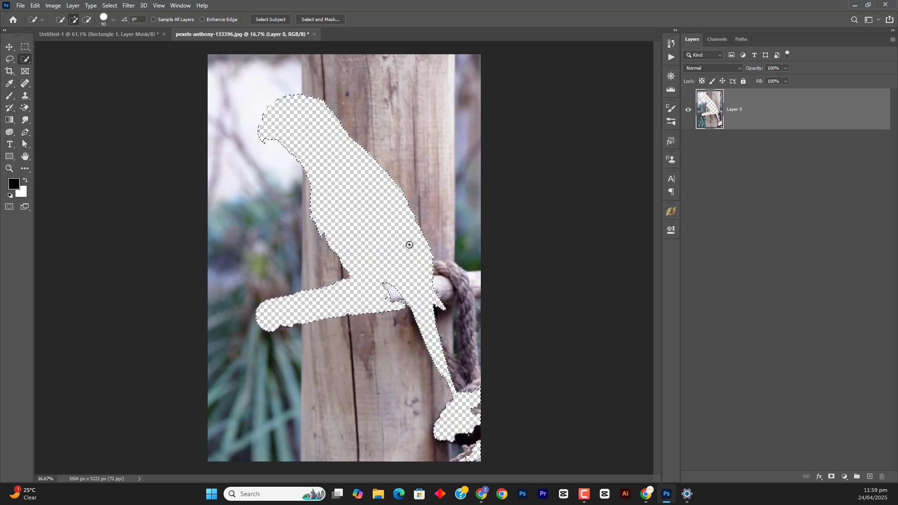
pyautogui.hotkey('ctrl', 'z')
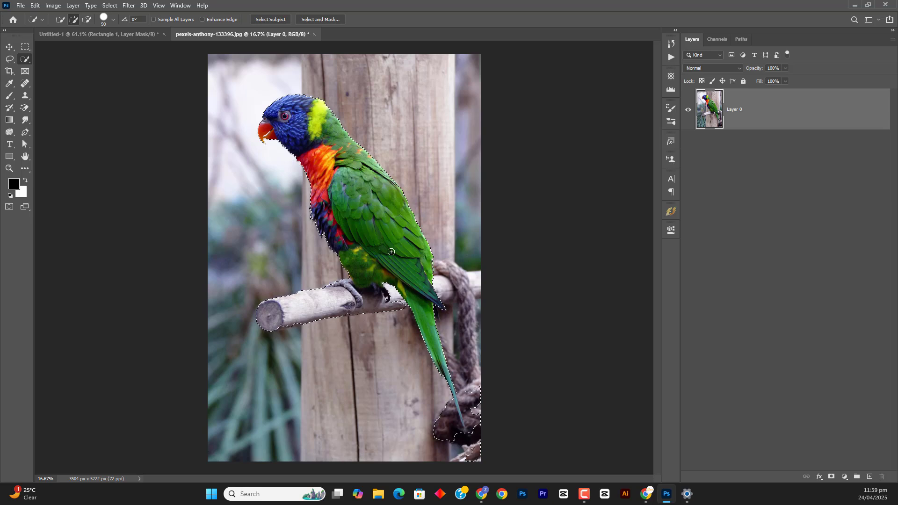
pyautogui.hotkey('ctrl', 'shift', 'i')
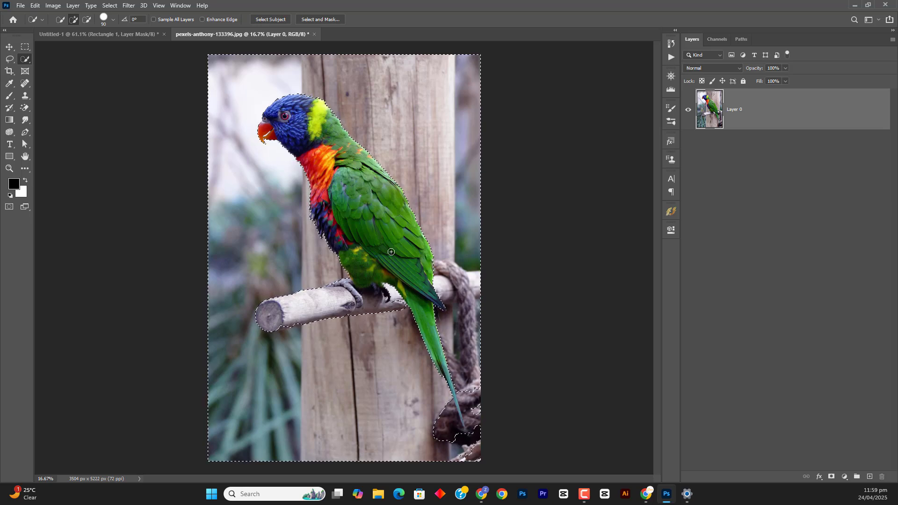
pyautogui.press('Delete')
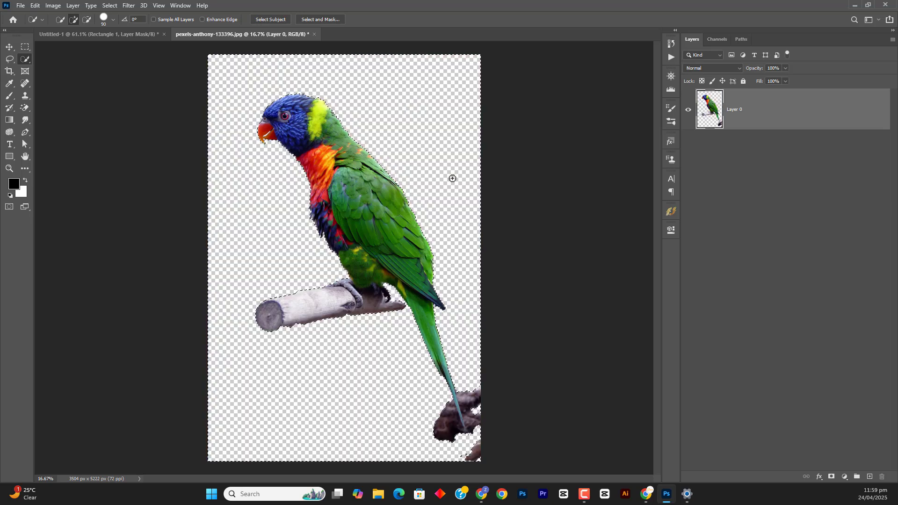
# Undo the background deletion, invert the selection back to the parrot, and add a layer mask that hides the background
pyautogui.hotkey('ctrl', 'd')
pyautogui.hotkey('ctrl', 'z')
pyautogui.hotkey('ctrl', 'z')
pyautogui.hotkey('ctrl', 'shift', 'i')
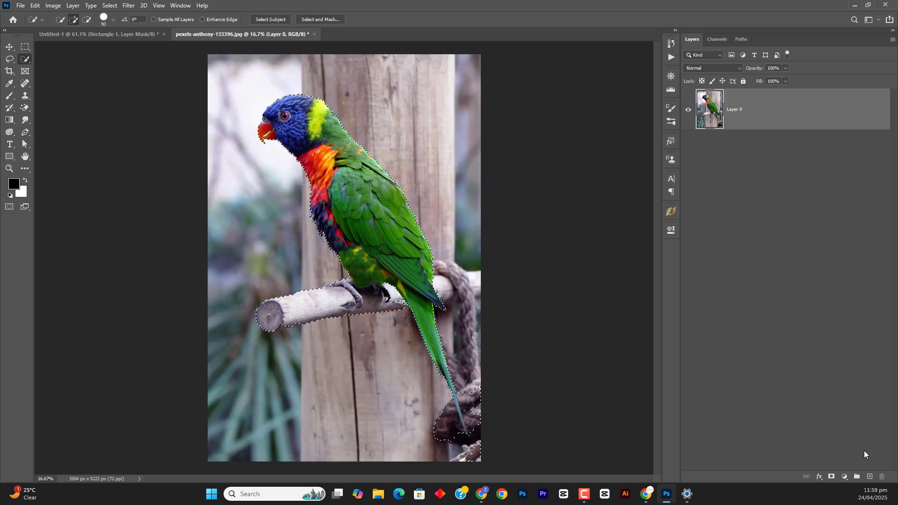
pyautogui.click(831, 478)
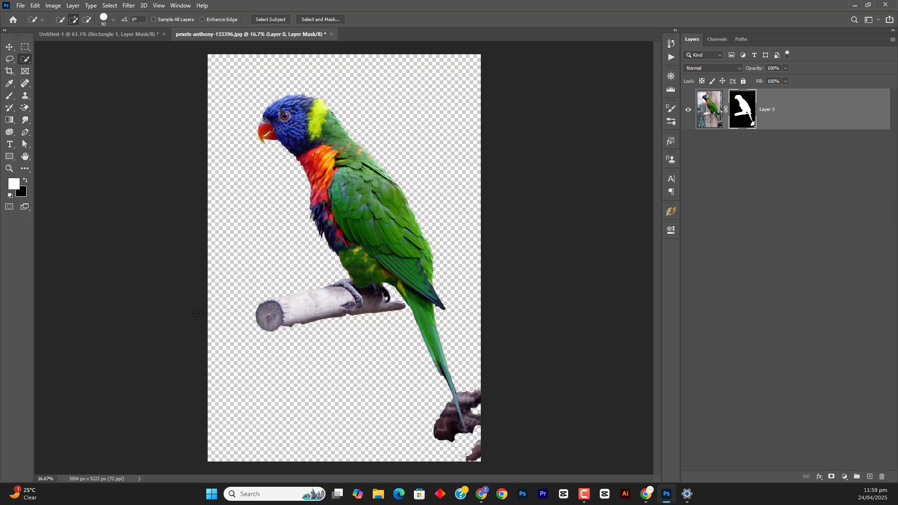
# In Untitled-1, delete the painted layer mask from Rectangle 1
pyautogui.click(136, 34)
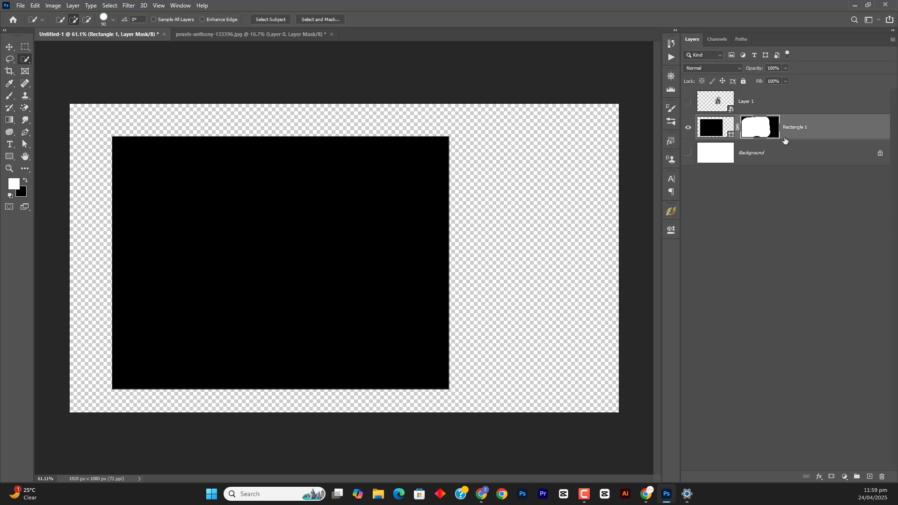
pyautogui.moveTo(764, 127); pyautogui.dragTo(876, 480)
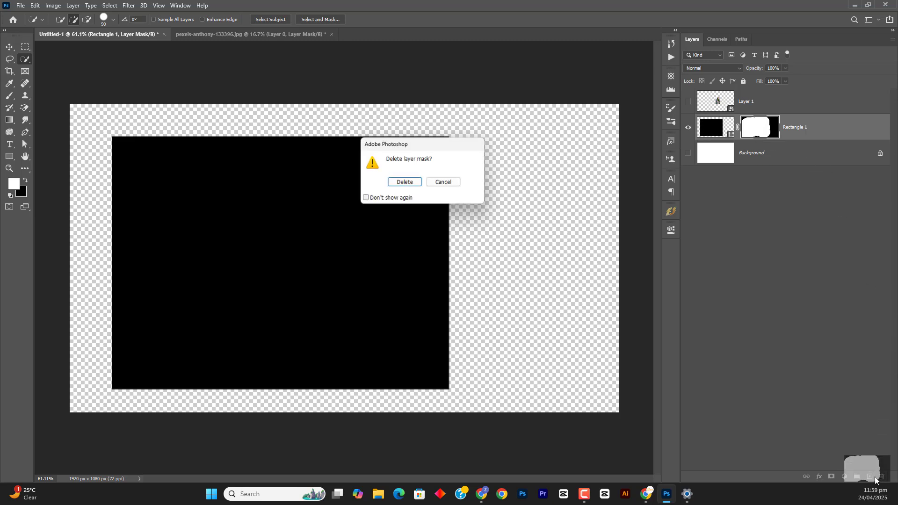
pyautogui.click(391, 183)
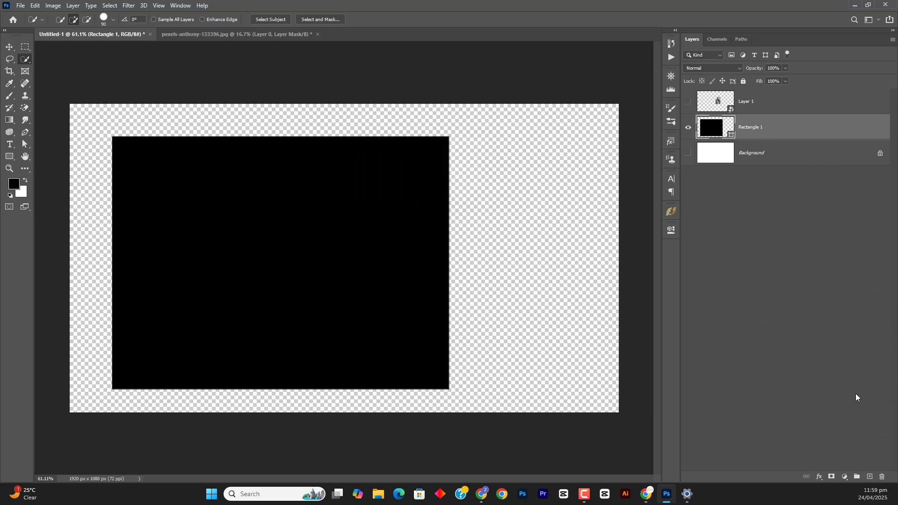
# Try a fully white and a fully black layer mask on Rectangle 1, and remove the mask again
pyautogui.click(830, 477)
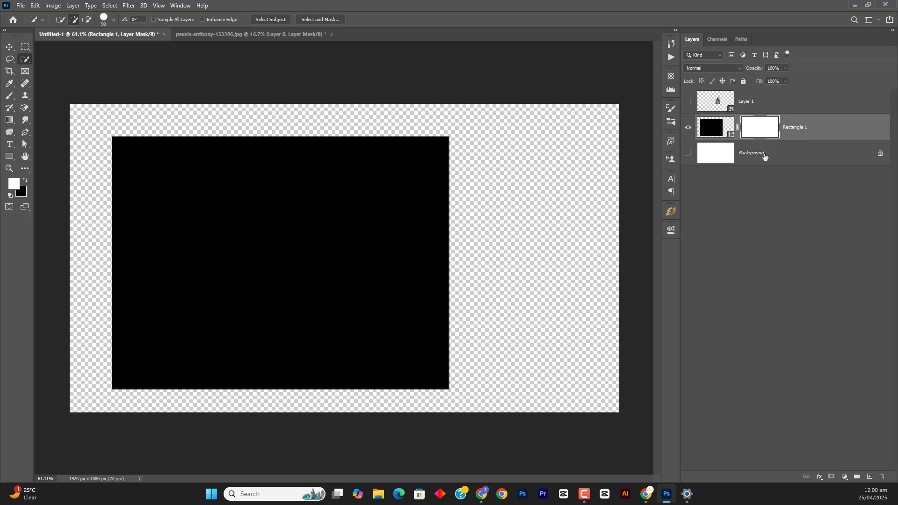
pyautogui.hotkey('ctrl', 'z')
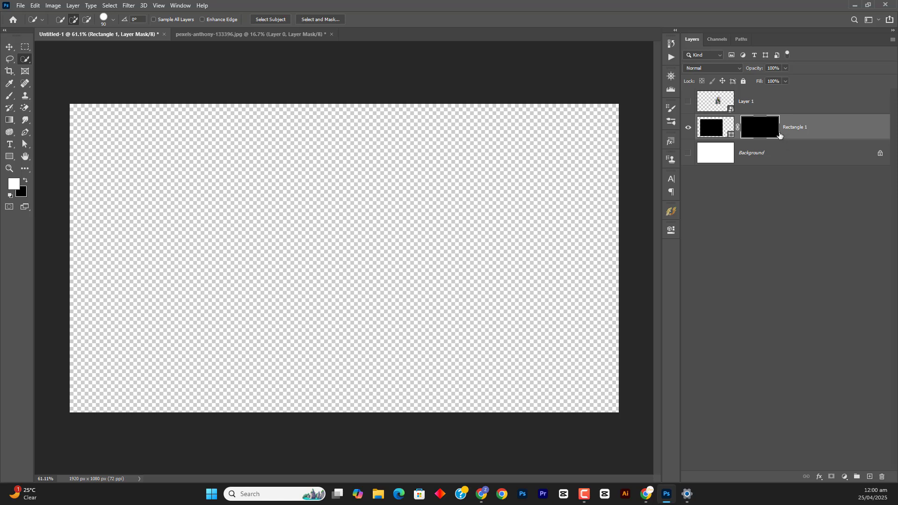
pyautogui.press('Delete')
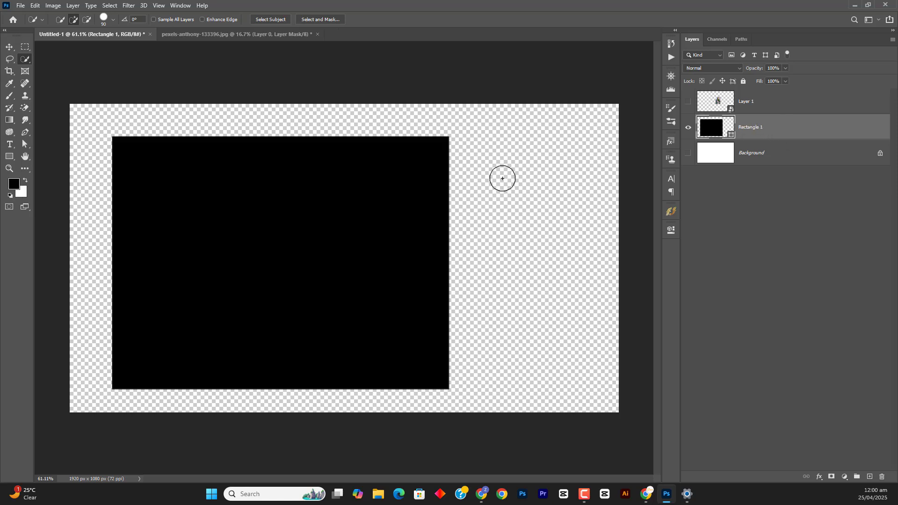
# Try masking Rectangle 1 to a tall rectangular marquee selection across its upper edge, and undo the mask
pyautogui.click(25, 46)
pyautogui.moveTo(220, 104); pyautogui.dragTo(311, 270)
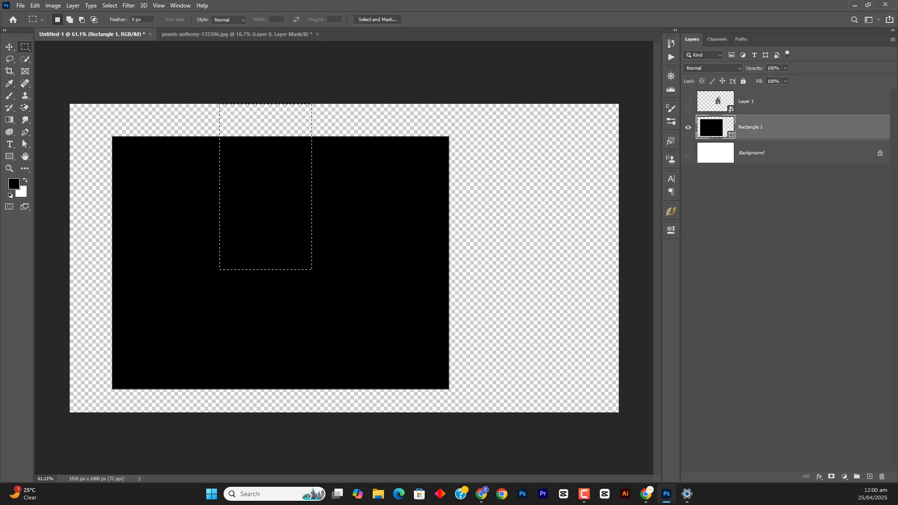
pyautogui.click(831, 476)
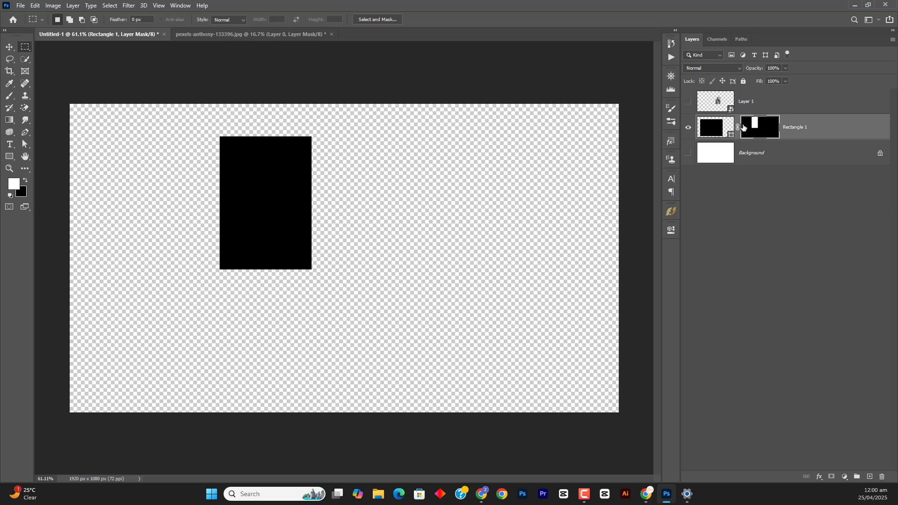
pyautogui.hotkey('ctrl', 'z')
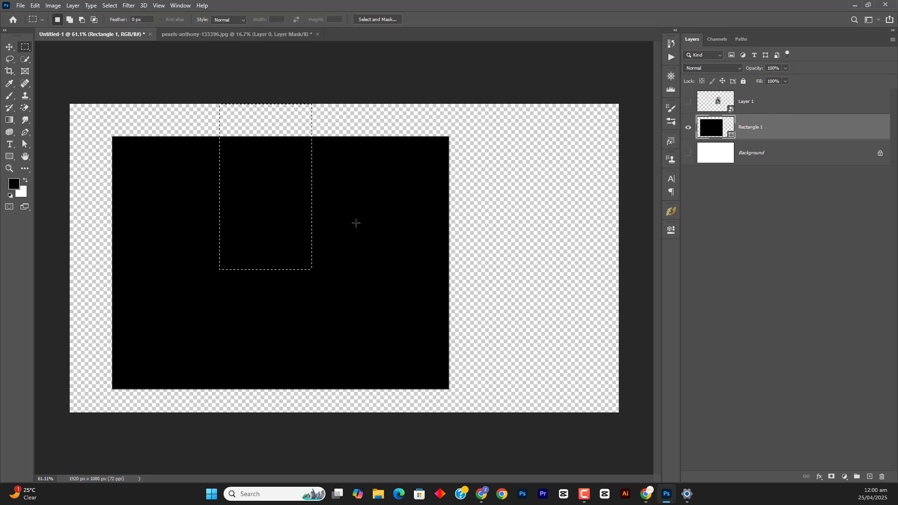
# Marquee-select a horizontal strip across Rectangle 1 and add an inverted layer mask hiding it, after undoing a trial mask that reveals only the strip
pyautogui.moveTo(502, 225); pyautogui.dragTo(172, 282)
pyautogui.click(831, 476)
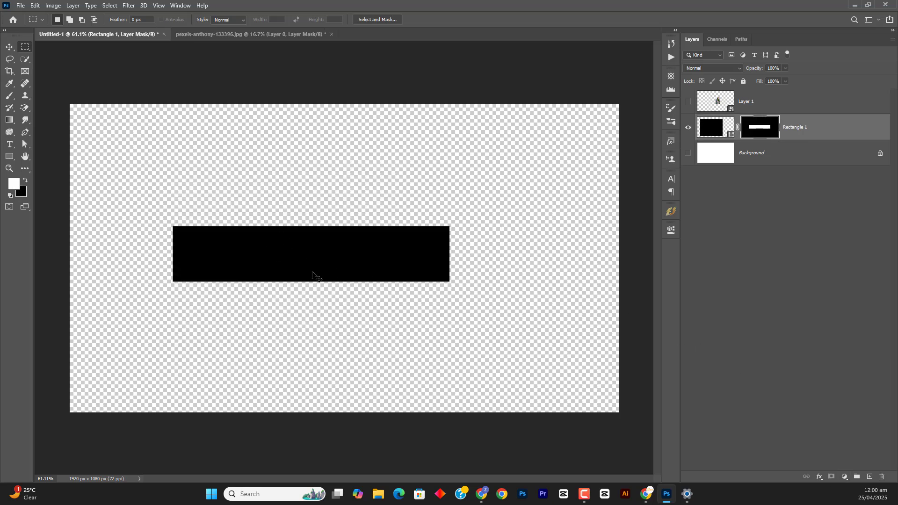
pyautogui.hotkey('ctrl', 'z')
pyautogui.keyDown('alt'); pyautogui.click(831, 476); pyautogui.keyUp('alt')
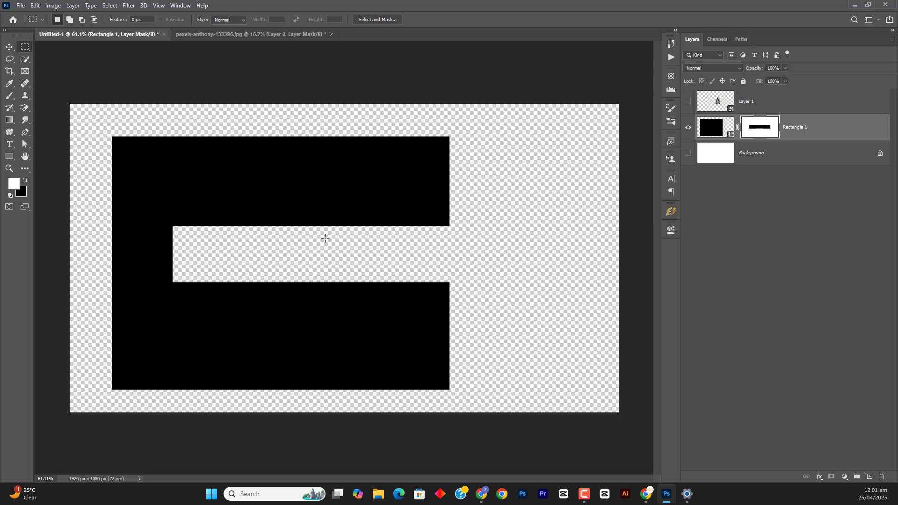
# Make Layer 1 visible and move it below Rectangle 1 in the layer order
pyautogui.click(688, 102)
pyautogui.click(709, 105)
pyautogui.moveTo(708, 105); pyautogui.dragTo(714, 142)
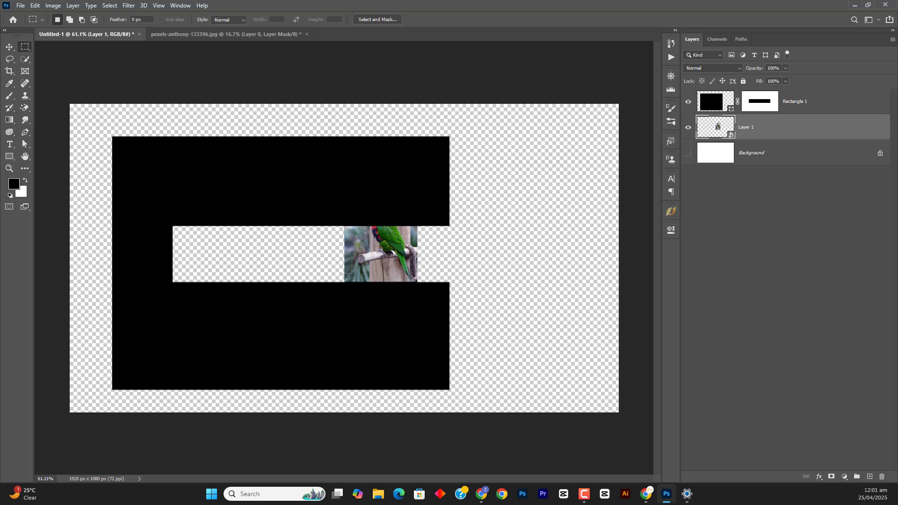
# In pexels-anthony-133396.jpg, undo and reapply the parrot's layer mask, then copy the masked layer into Untitled-1 above Layer 1 and select its mask
pyautogui.click(280, 31)
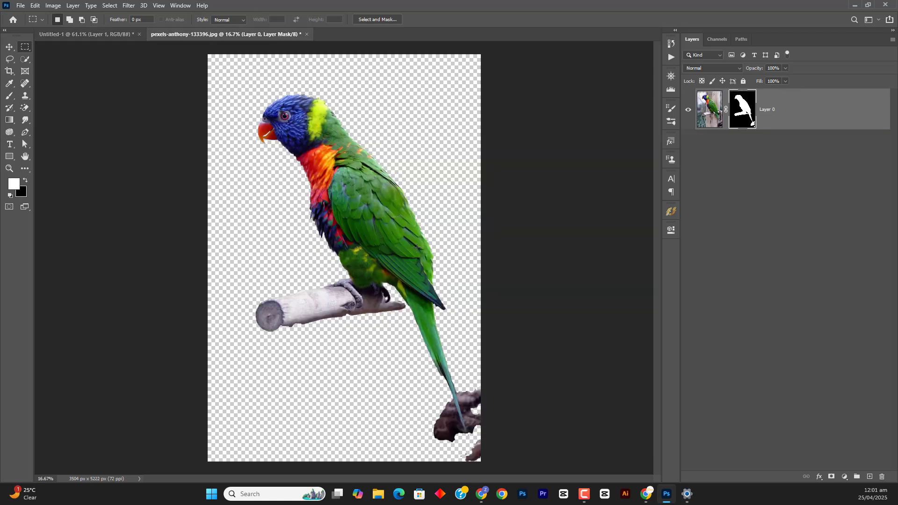
pyautogui.hotkey('ctrl', 'z')
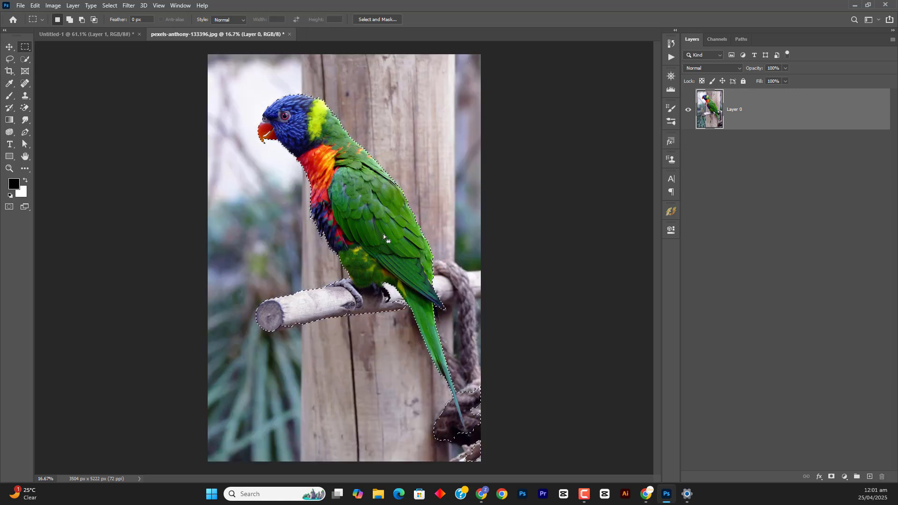
pyautogui.click(831, 476)
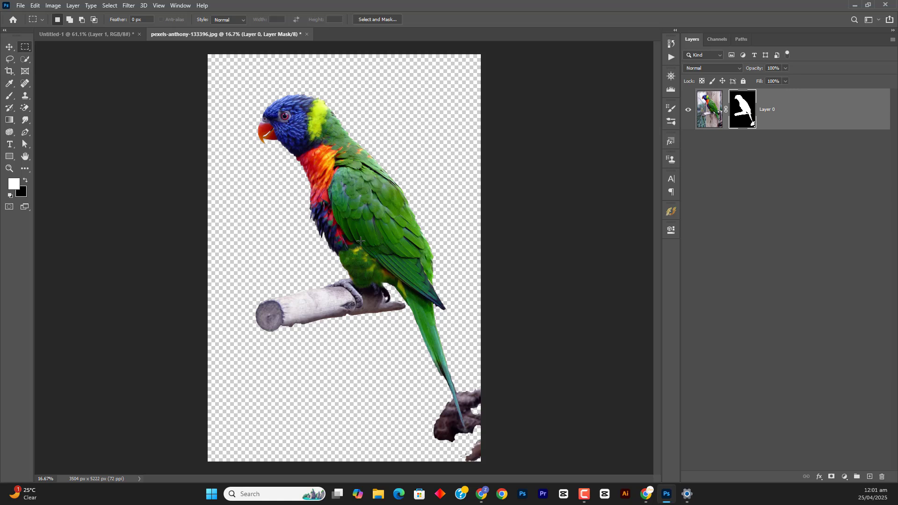
pyautogui.press('v')
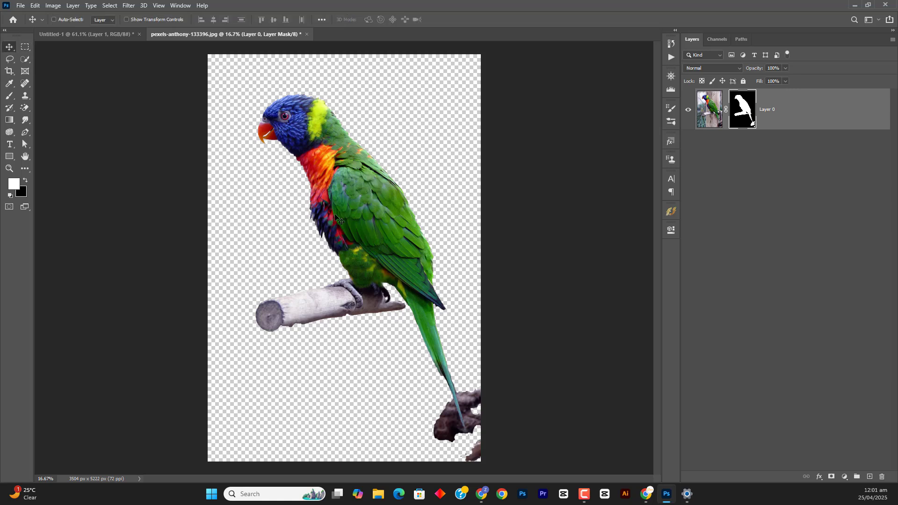
pyautogui.moveTo(339, 219); pyautogui.dragTo(390, 277)
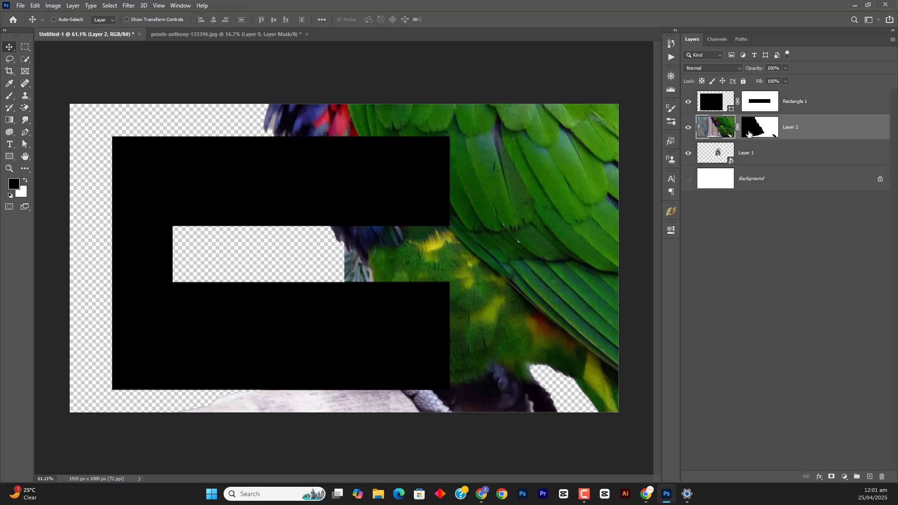
pyautogui.click(763, 125)
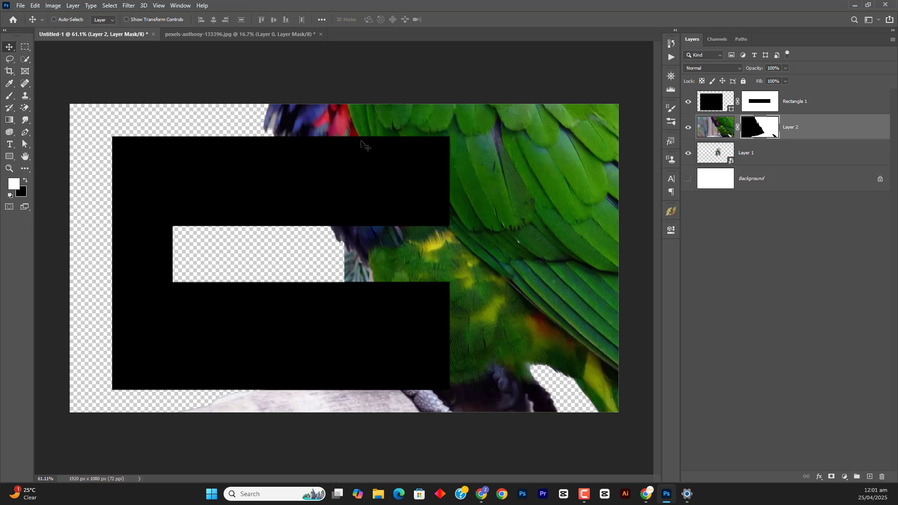
# In pexels-anthony-133396.jpg, paint white on the layer mask with the Brush tool to restore the branch beside the parrot's feet
pyautogui.click(300, 38)
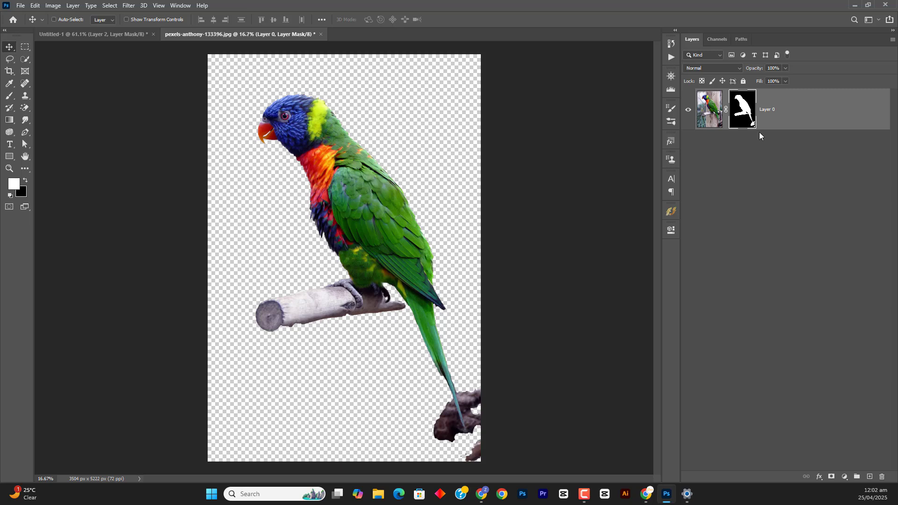
pyautogui.press('b')
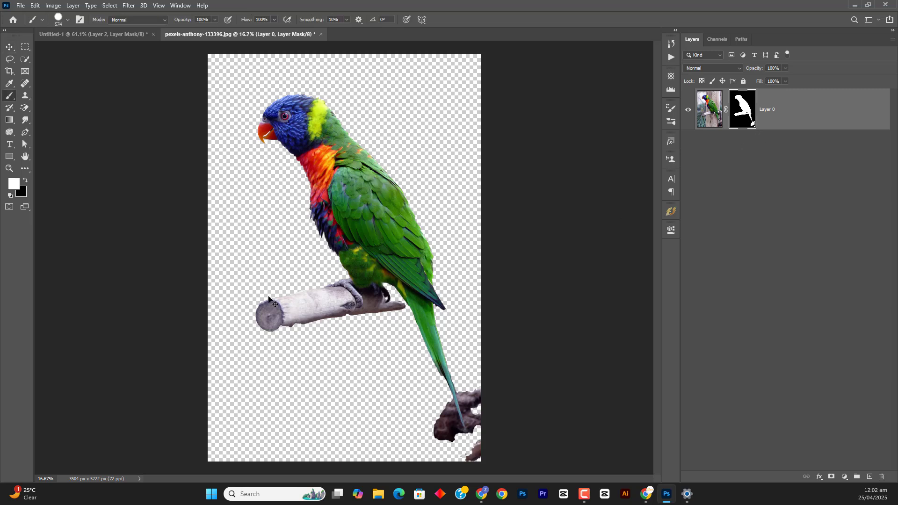
pyautogui.moveTo(390, 304); pyautogui.dragTo(380, 304)
pyautogui.moveTo(388, 290)
pyautogui.mouseDown()
pyautogui.moveTo(412, 295)
pyautogui.moveTo(375, 293)
pyautogui.mouseUp()
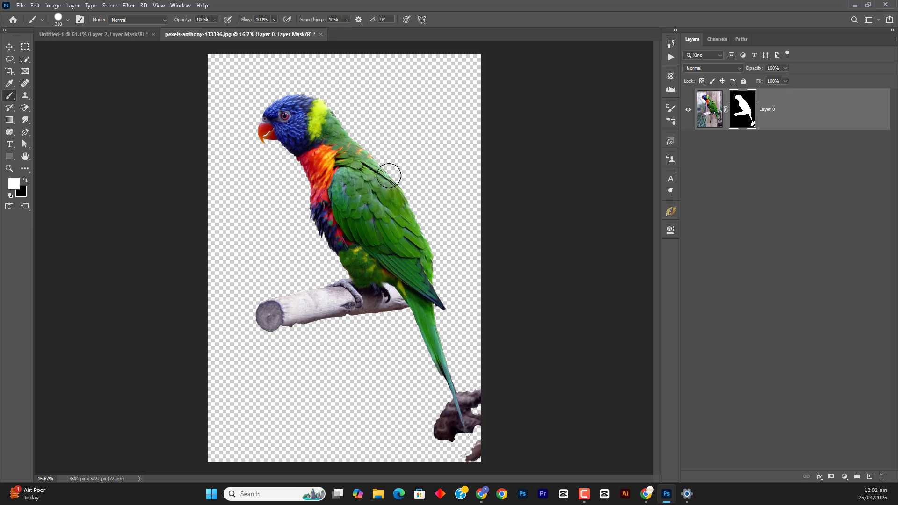
# In Untitled-1, hide Layer 2 and make the white Background layer visible
pyautogui.click(139, 34)
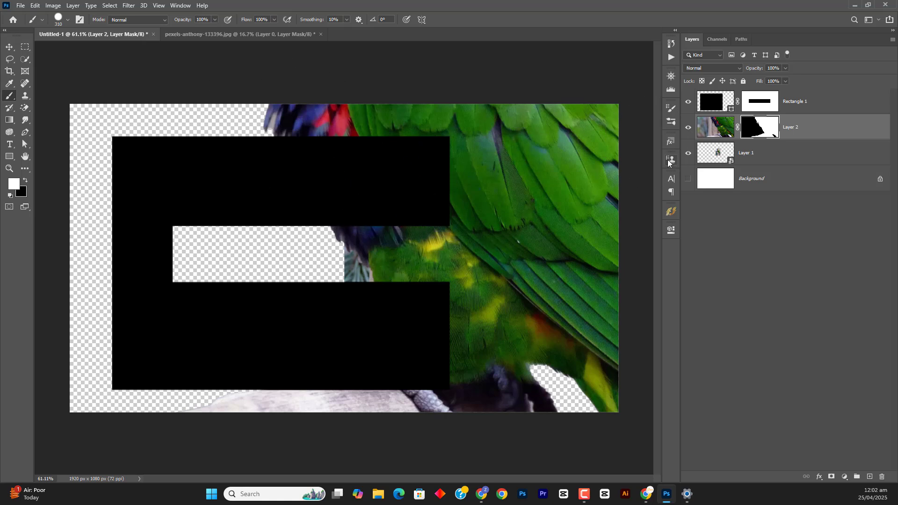
pyautogui.click(688, 128)
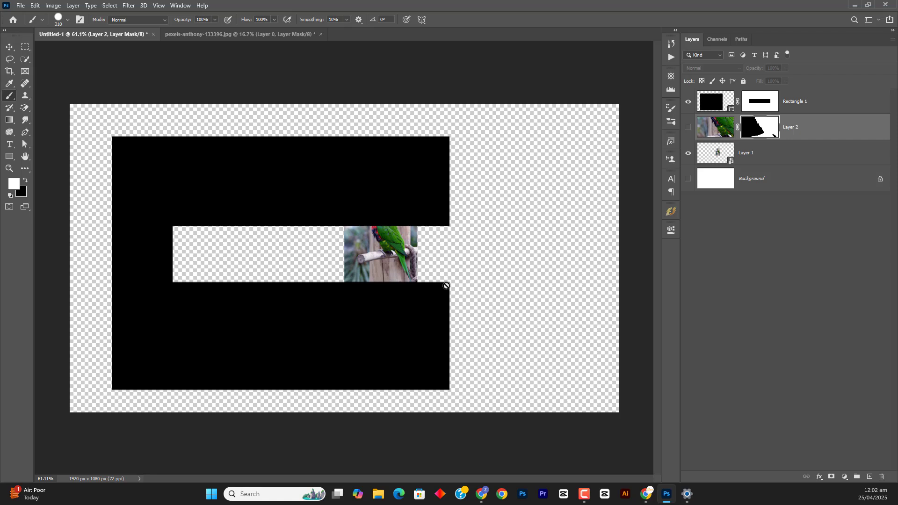
pyautogui.click(716, 185)
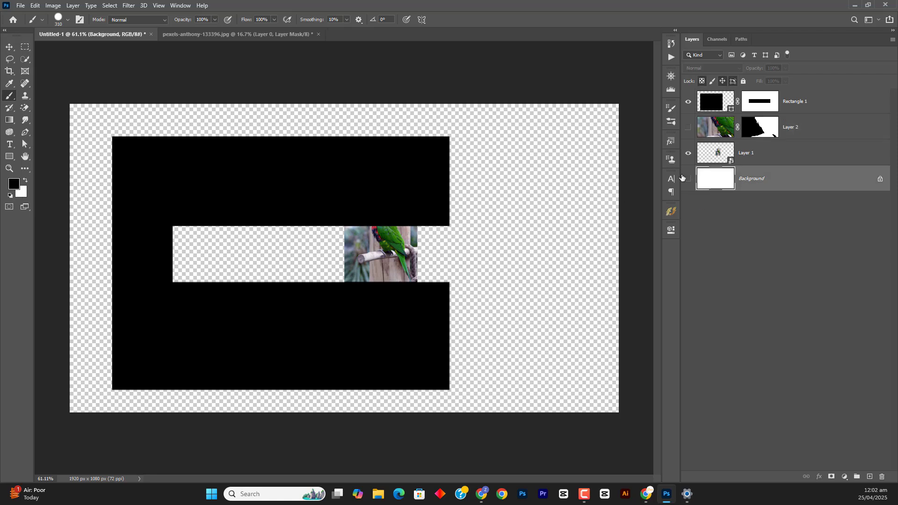
pyautogui.click(687, 178)
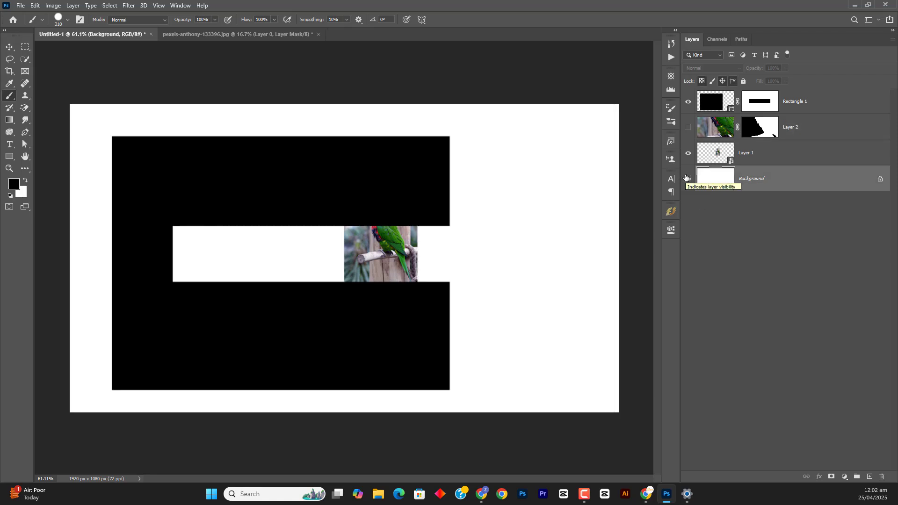
# Switch to Chrome and look through the Freepik poster results for designs that place cut-out photos in layouts
pyautogui.click(646, 494)
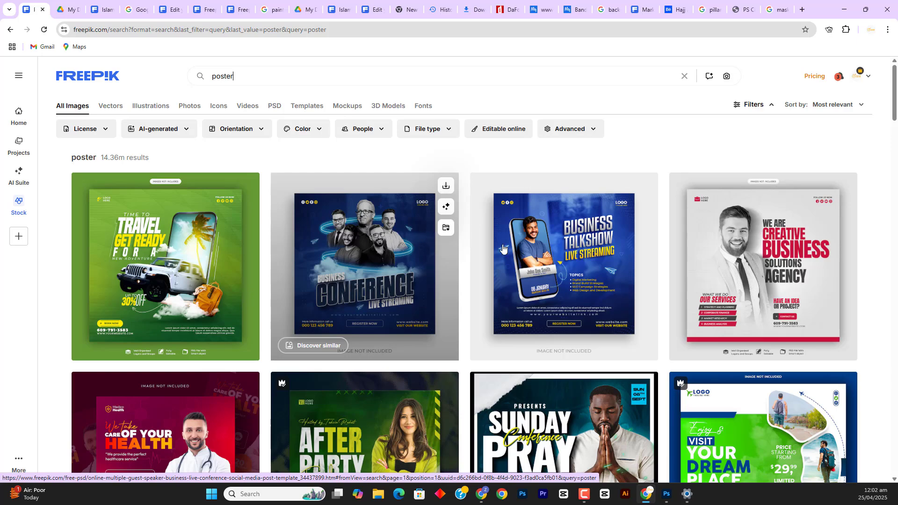
pyautogui.scroll(-2, 681, 340)
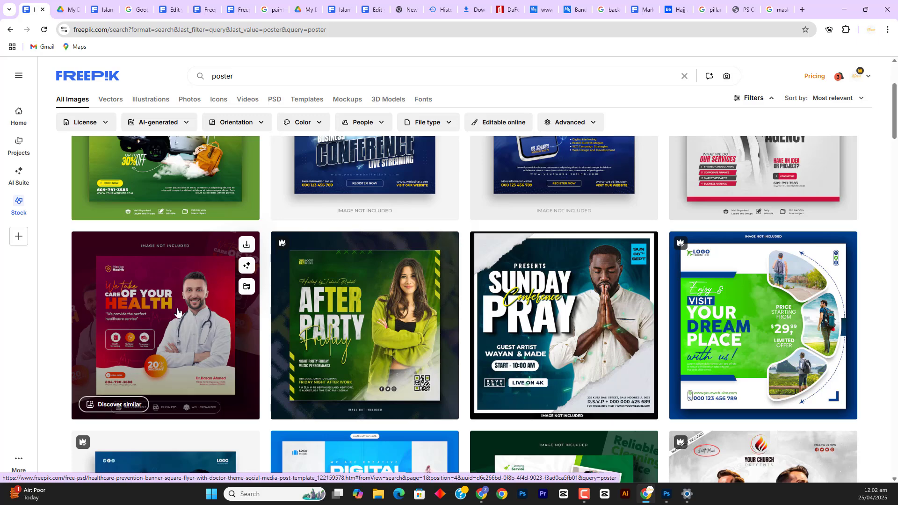
pyautogui.scroll(-2, 211, 326)
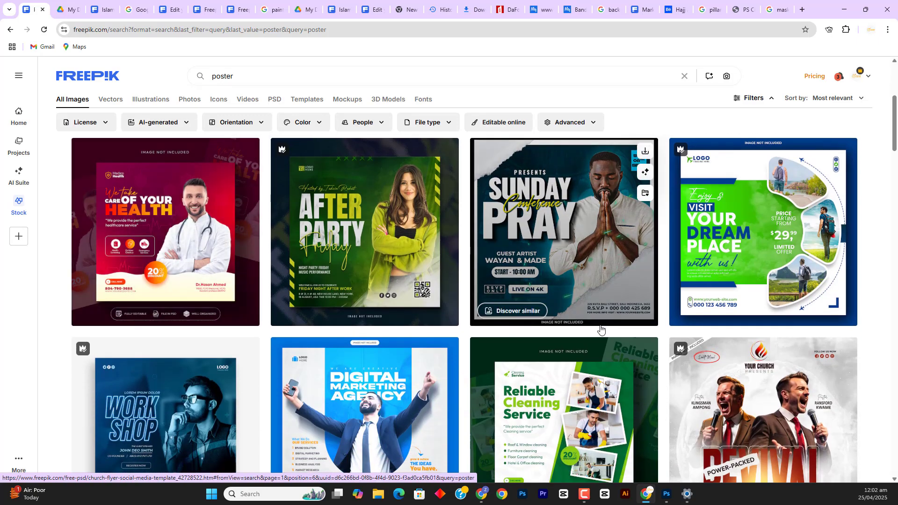
pyautogui.scroll(-2, 744, 397)
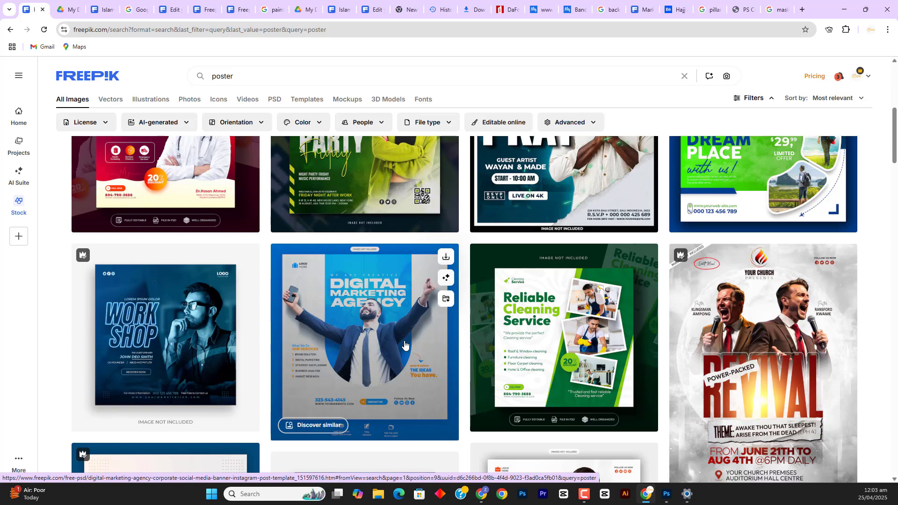
pyautogui.scroll(4, 561, 337)
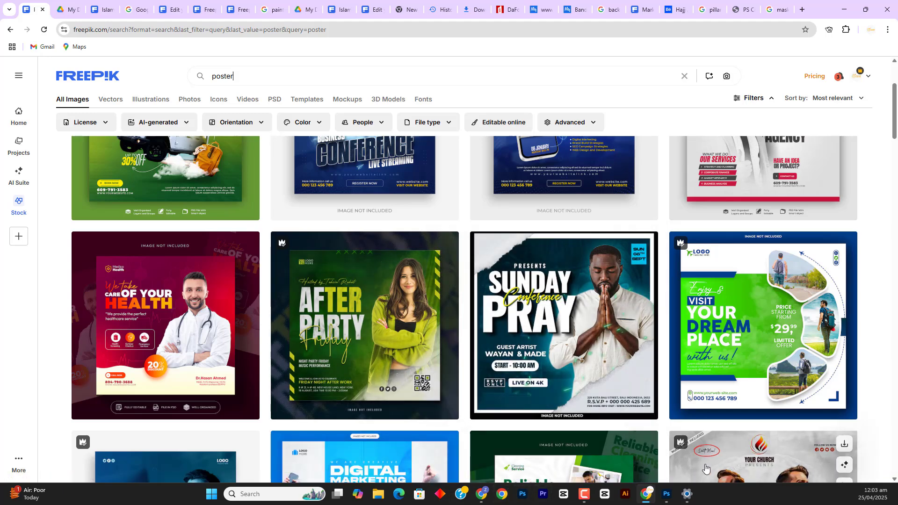
# Switch back to Photoshop and browse the files to open to the Portfolio > pictures for class folder
pyautogui.click(667, 494)
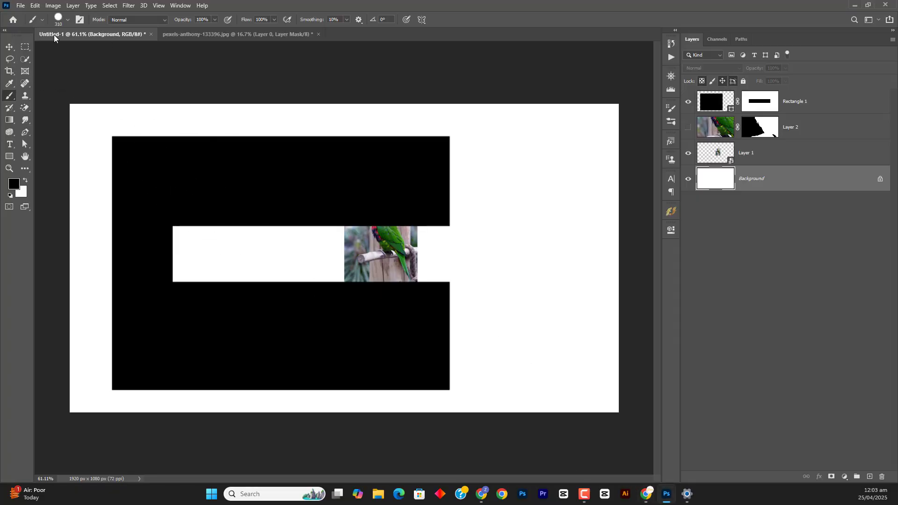
pyautogui.click(21, 6)
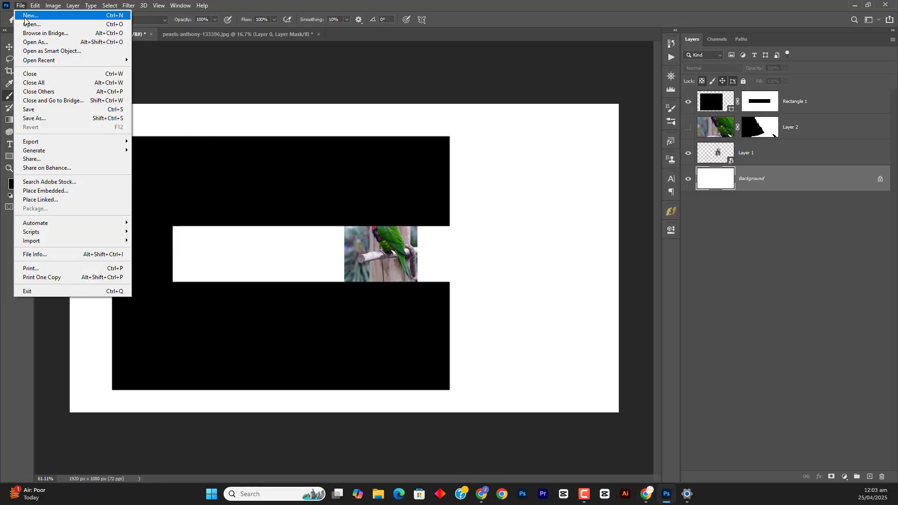
pyautogui.click(24, 24)
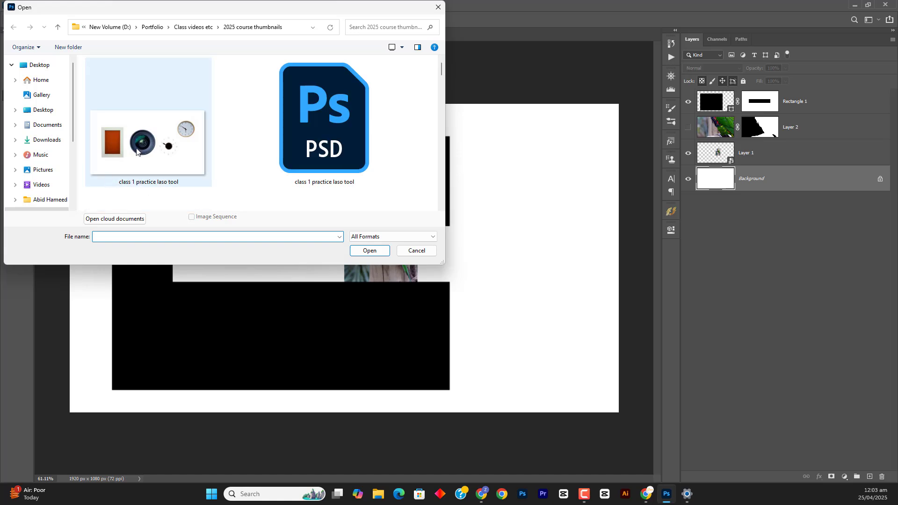
pyautogui.click(60, 27)
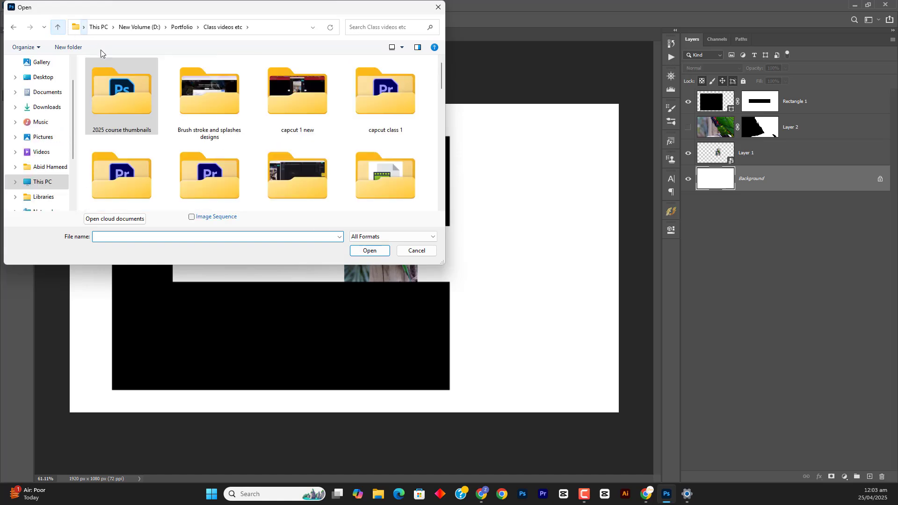
pyautogui.click(226, 115)
pyautogui.press('p')
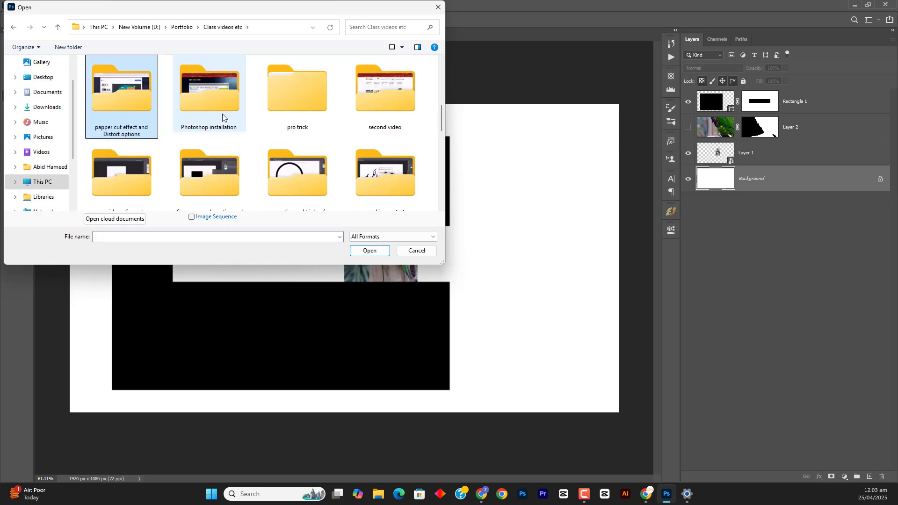
pyautogui.click(57, 28)
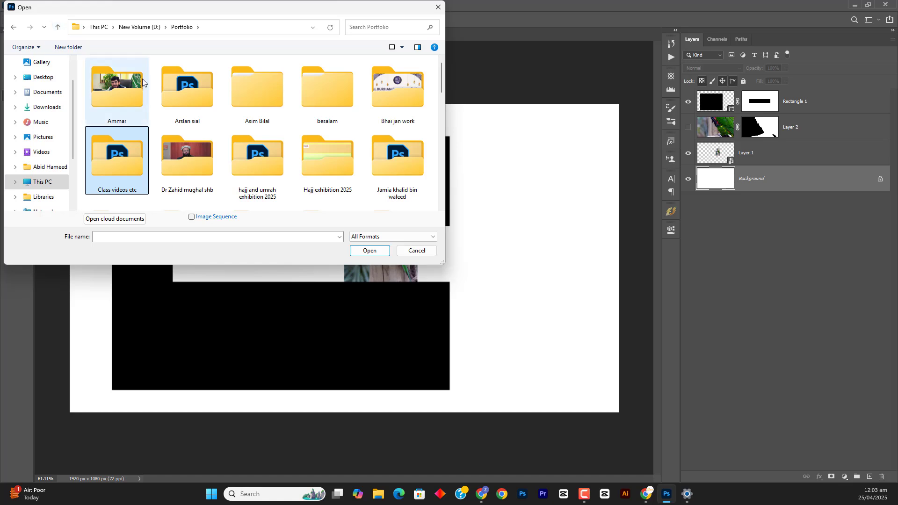
pyautogui.press('p')
pyautogui.doubleClick(133, 90)
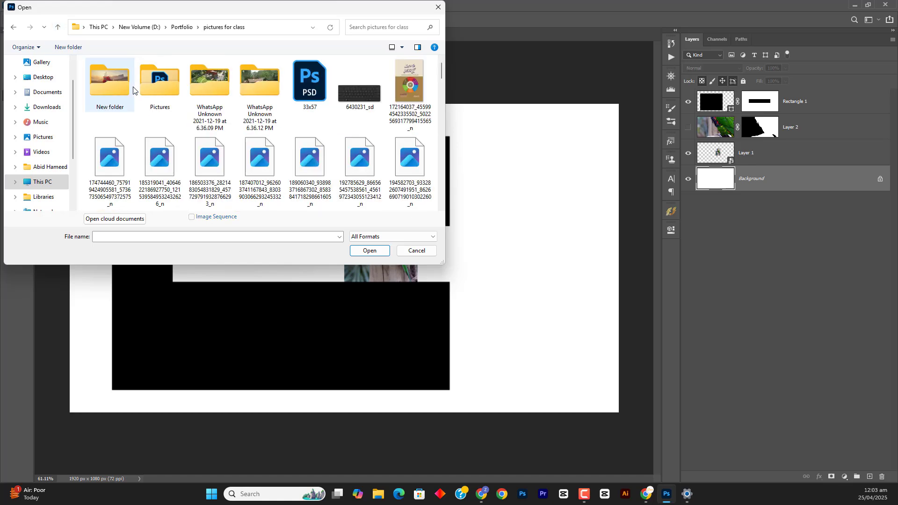
# Find and open the Hotpot photo of the man in the white hard hat
pyautogui.scroll(-3, 247, 182)
pyautogui.scroll(-1, 246, 182)
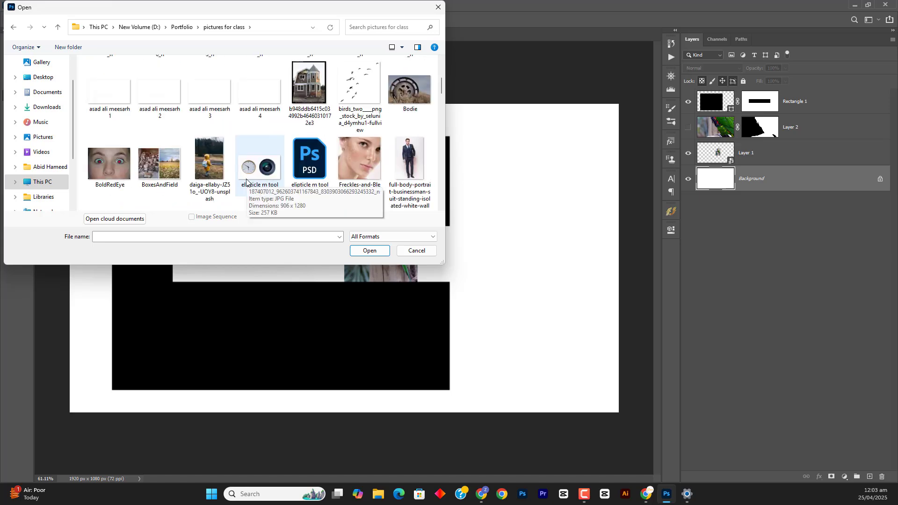
pyautogui.scroll(-1, 246, 182)
pyautogui.scroll(-1, 257, 159)
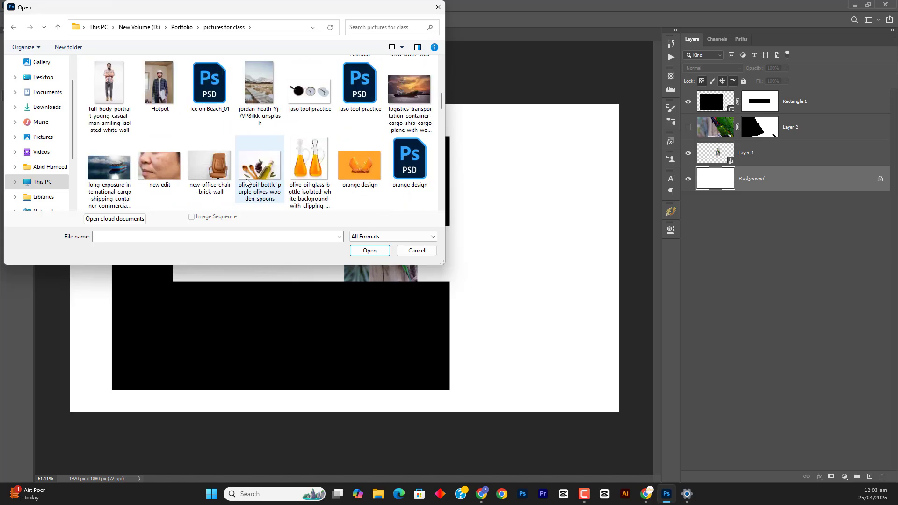
pyautogui.click(148, 84)
pyautogui.keyDown('ctrl'); pyautogui.click(119, 88); pyautogui.keyUp('ctrl')
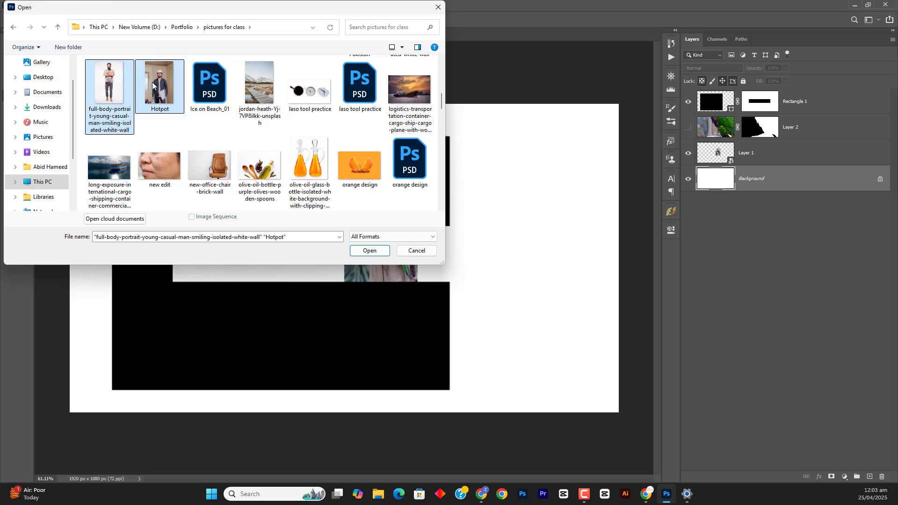
pyautogui.moveTo(152, 83); pyautogui.dragTo(490, 33)
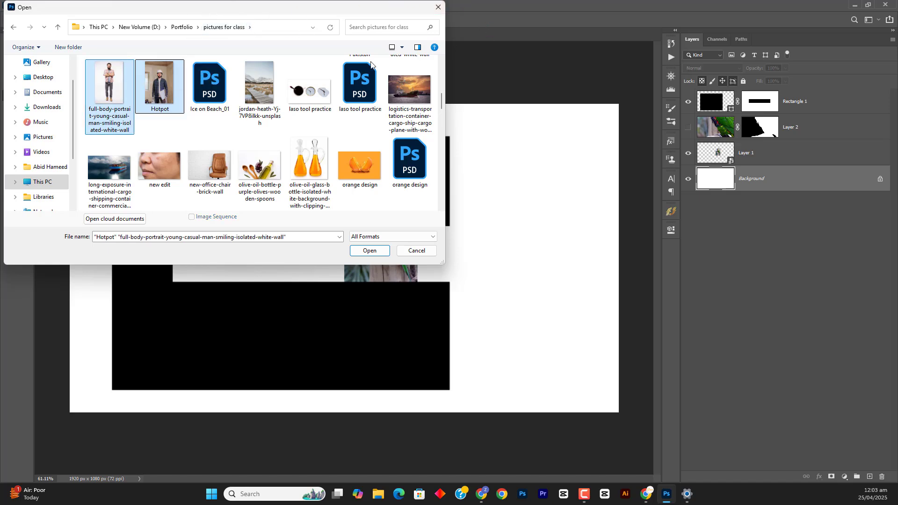
pyautogui.doubleClick(154, 86)
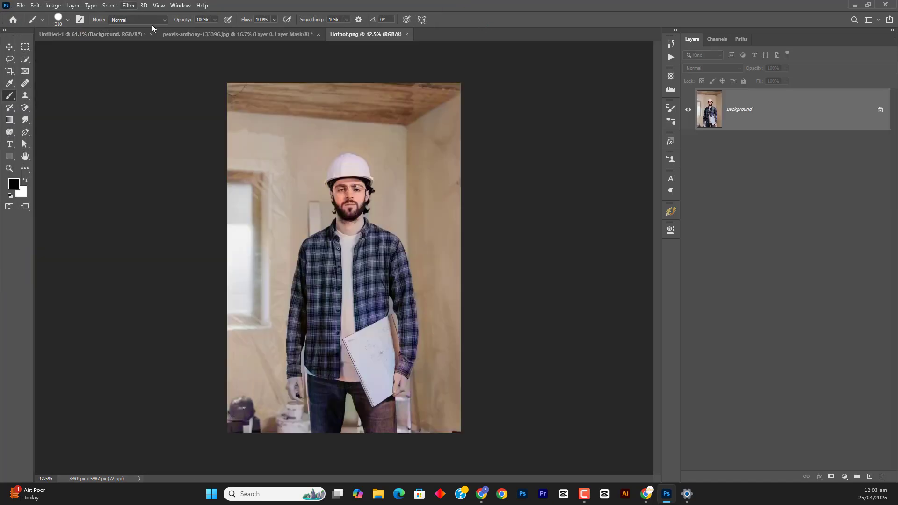
# Select the man in Hotpot.png with Select Subject and add a layer mask from the selection
pyautogui.click(27, 58)
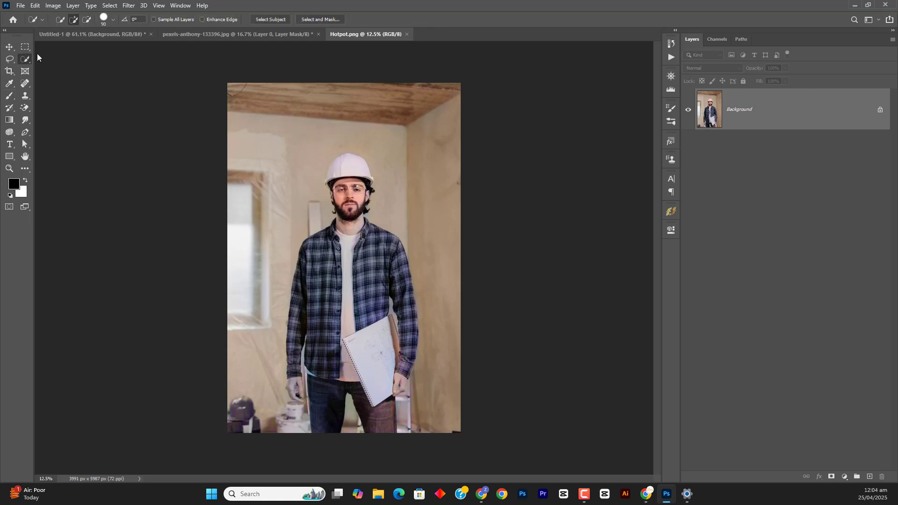
pyautogui.click(262, 20)
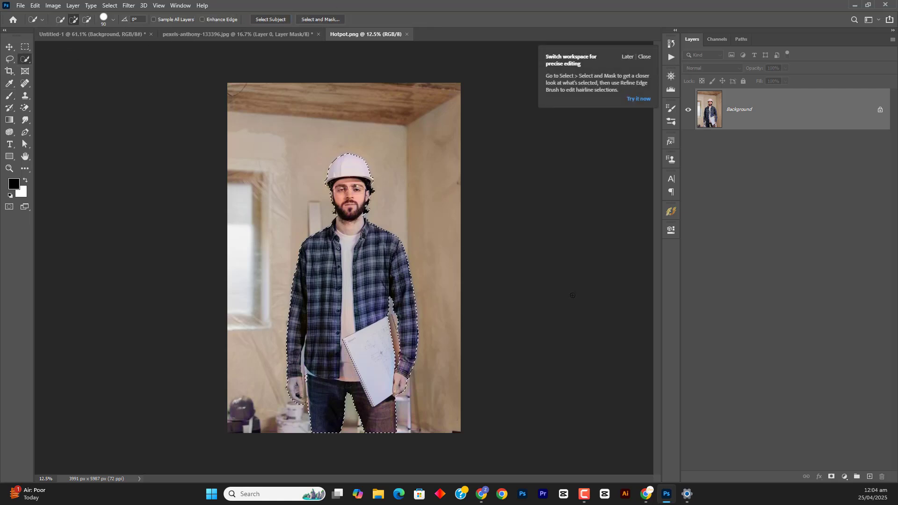
pyautogui.click(832, 477)
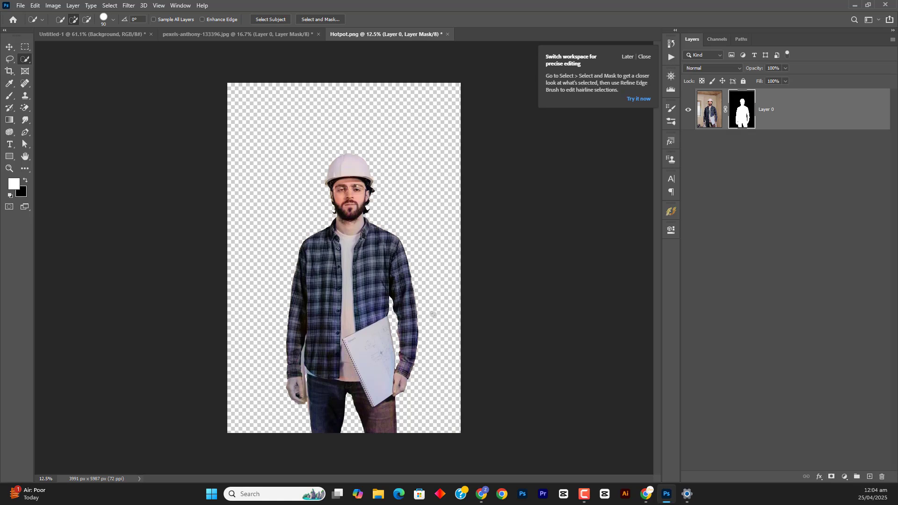
# Copy the masked man from Hotpot.png into Untitled-1, directly above the Background layer
pyautogui.press('v')
pyautogui.moveTo(364, 301)
pyautogui.mouseDown()
pyautogui.moveTo(224, 100)
pyautogui.moveTo(203, 51)
pyautogui.mouseUp()
pyautogui.click(144, 35)
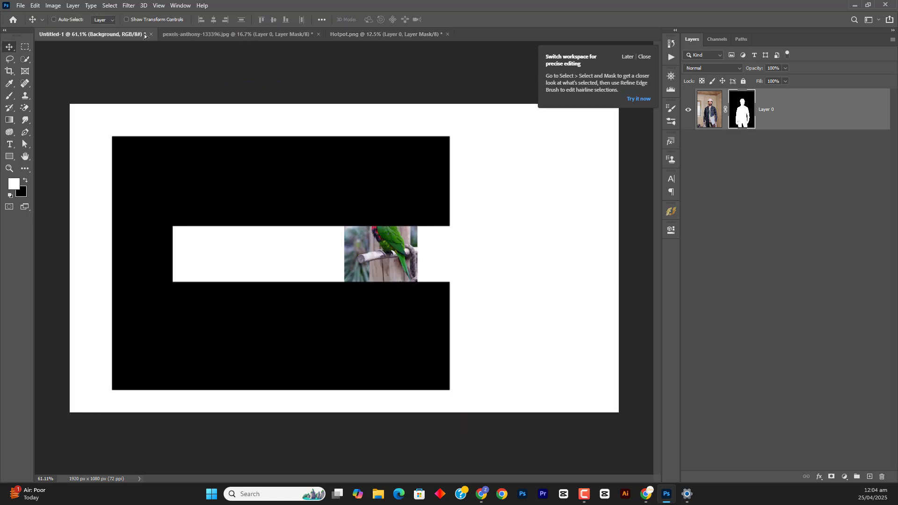
pyautogui.moveTo(278, 206); pyautogui.dragTo(367, 284)
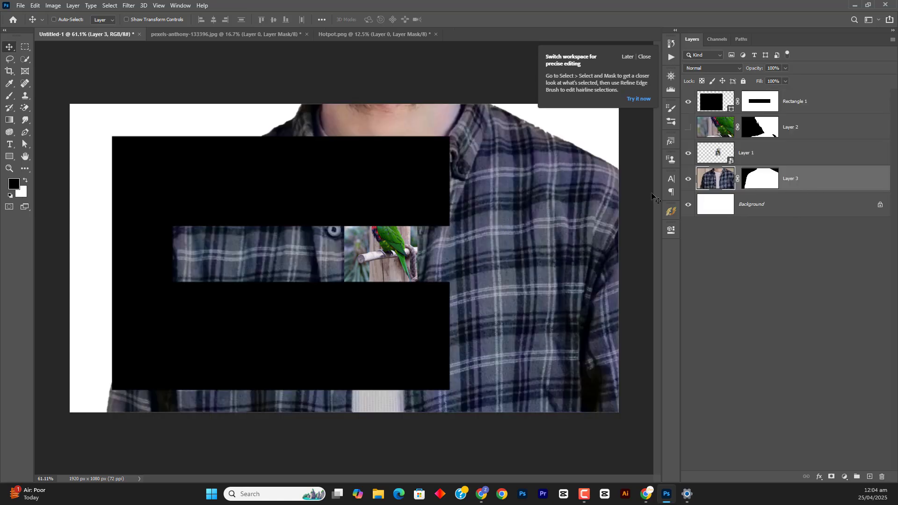
# Convert Layer 3 to a smart object and scale it down to about 10.56%
pyautogui.press('ctrl')
pyautogui.hotkey('ctrl', '/')
pyautogui.hotkey('ctrl', 't')
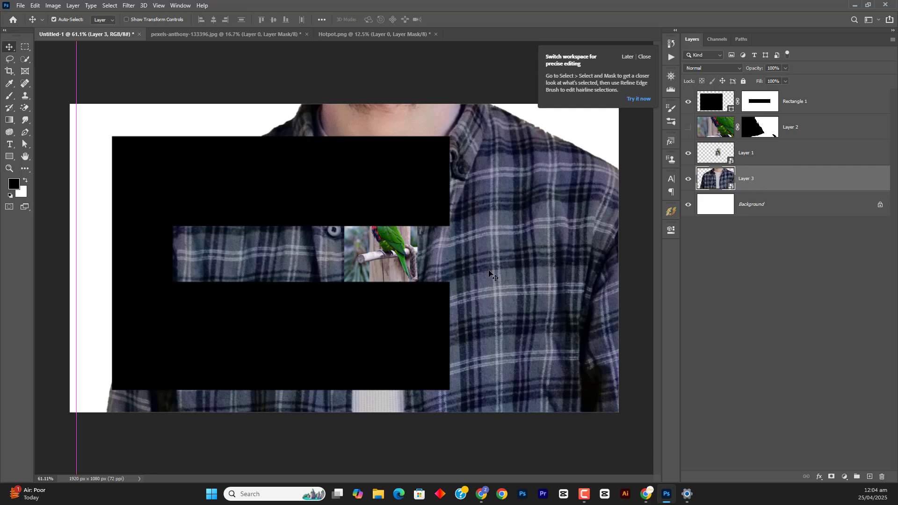
pyautogui.moveTo(76, 444); pyautogui.dragTo(407, 258)
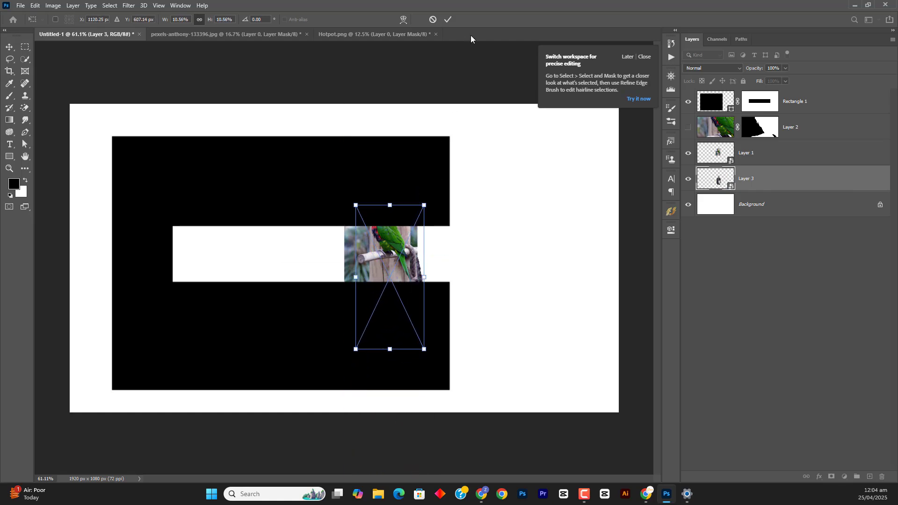
pyautogui.click(448, 20)
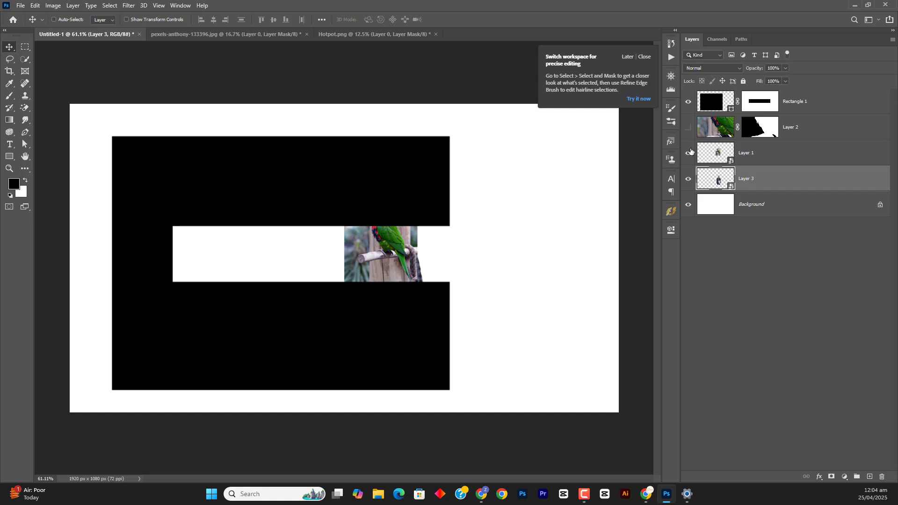
# Hide Rectangle 1 and Layer 1, and place the man in the canvas's right half, scaled to about 26.83%
pyautogui.click(687, 127)
pyautogui.click(687, 101)
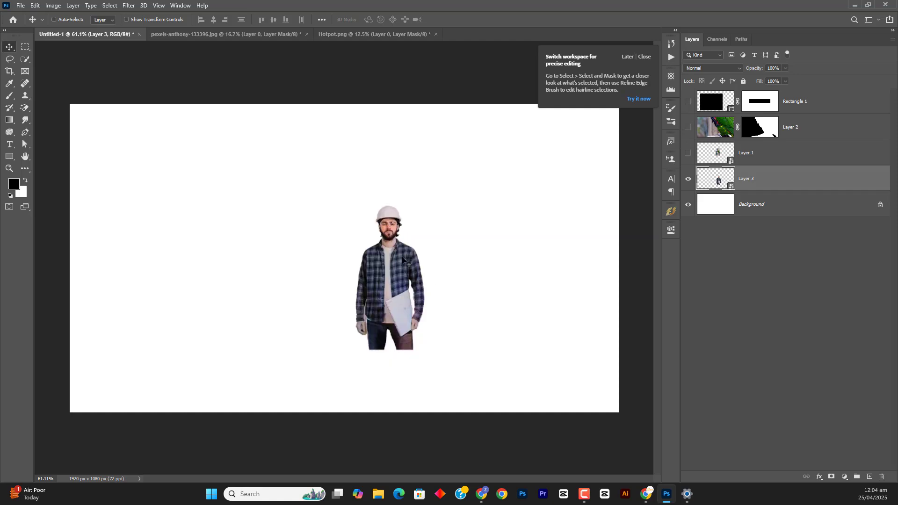
pyautogui.moveTo(404, 271); pyautogui.dragTo(488, 348)
pyautogui.hotkey('ctrl', 't')
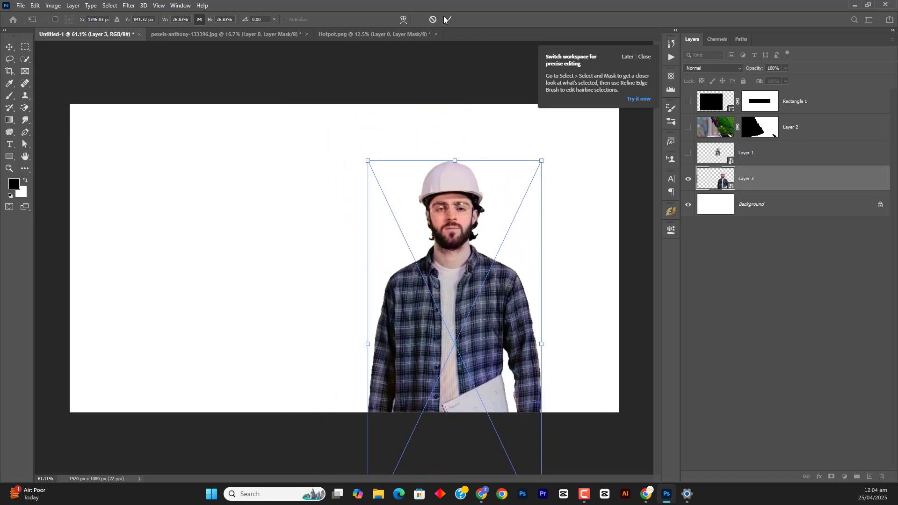
pyautogui.click(446, 20)
# Draw a black torn-edge custom shape about 948 × 952 px around the man and move its layer below Layer 3
pyautogui.click(13, 159)
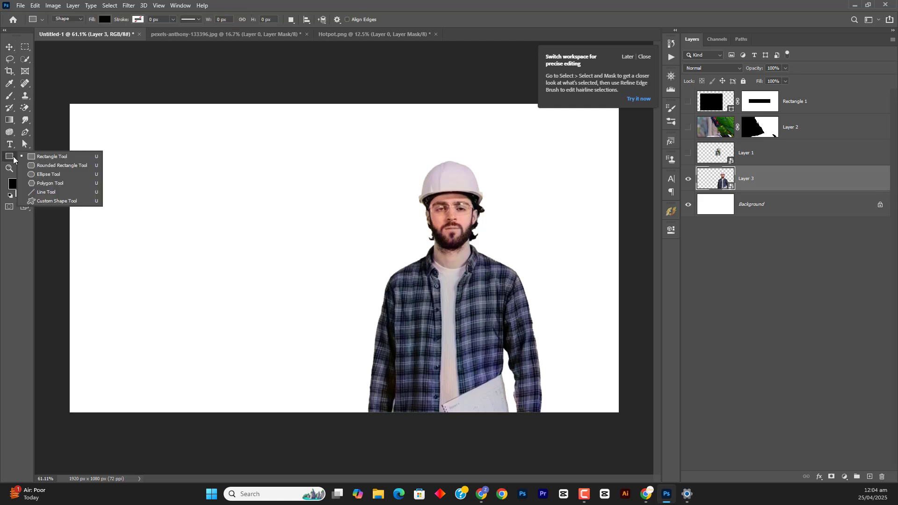
pyautogui.click(43, 201)
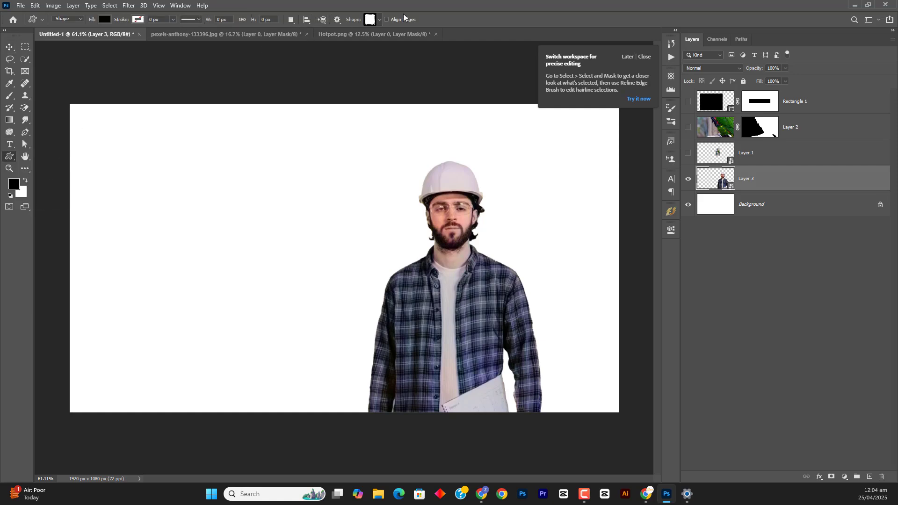
pyautogui.moveTo(371, 148); pyautogui.dragTo(599, 493)
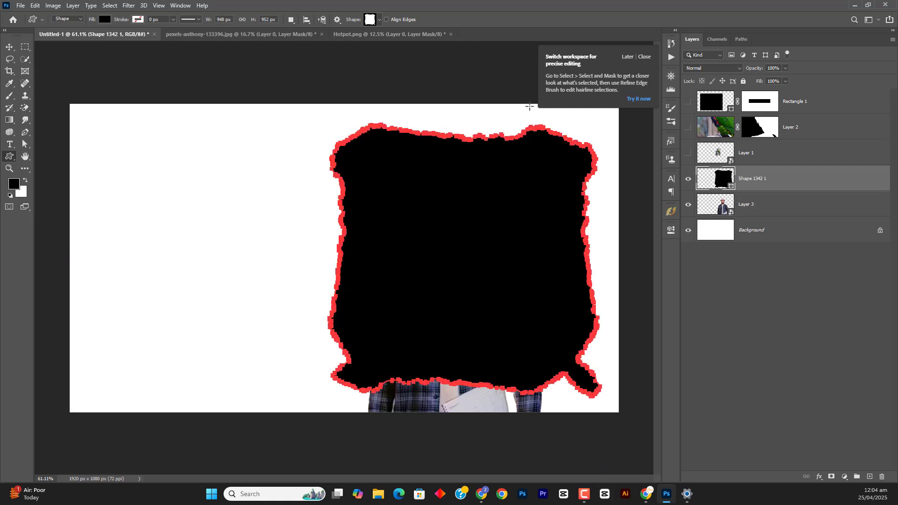
pyautogui.moveTo(754, 191); pyautogui.dragTo(754, 221)
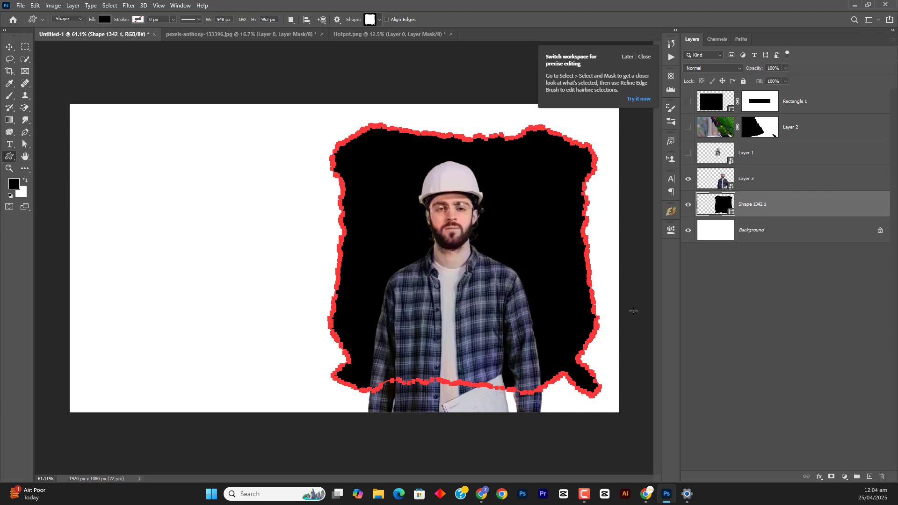
pyautogui.press('v')
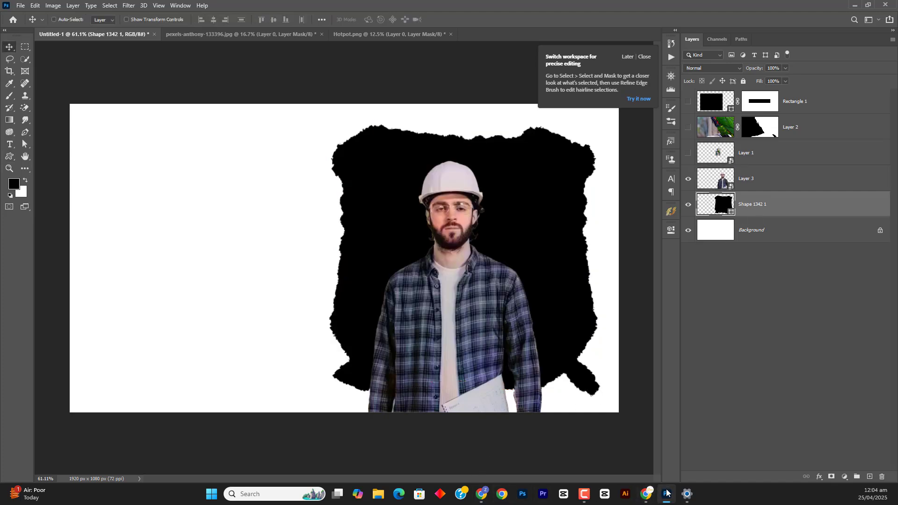
# Check the Freepik poster reference in Chrome, then rotate the torn shape in Photoshop to about 45.63° and scale it to about 138.89%
pyautogui.click(646, 494)
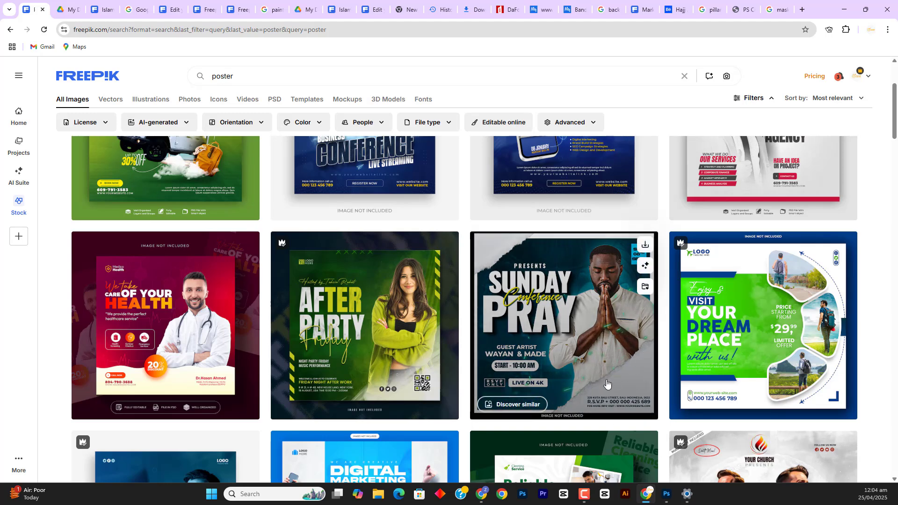
pyautogui.click(666, 494)
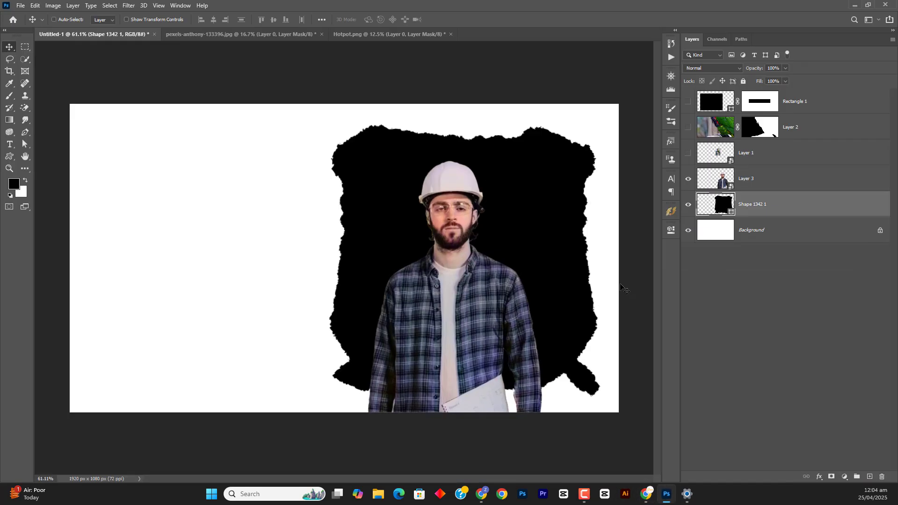
pyautogui.hotkey('ctrl', 't')
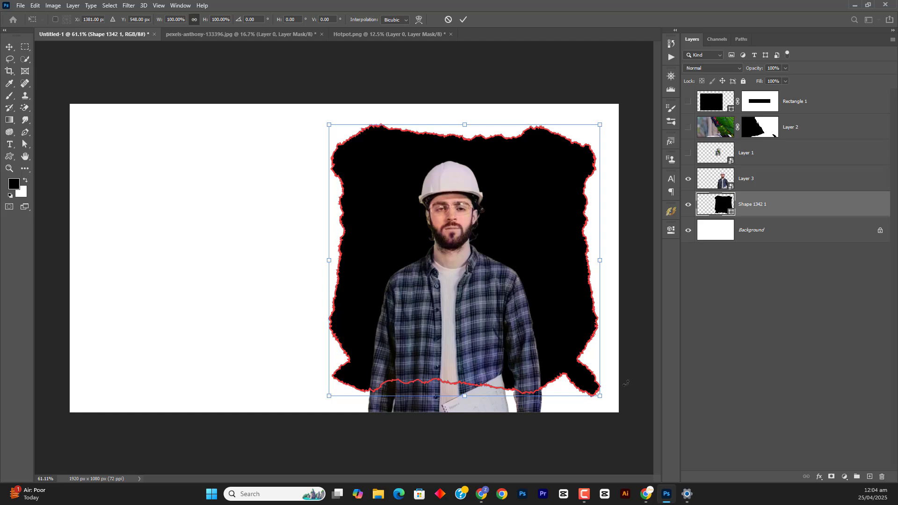
pyautogui.moveTo(611, 397); pyautogui.dragTo(491, 454)
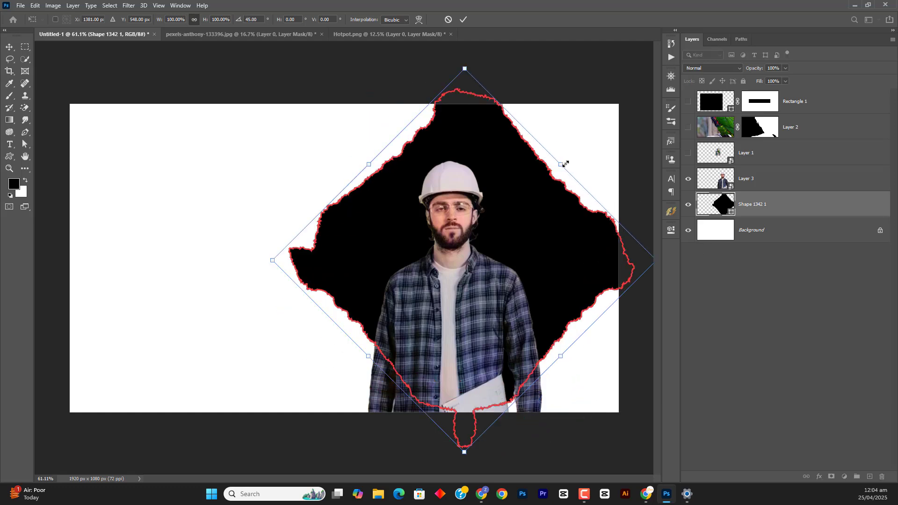
pyautogui.moveTo(564, 163); pyautogui.dragTo(637, 92)
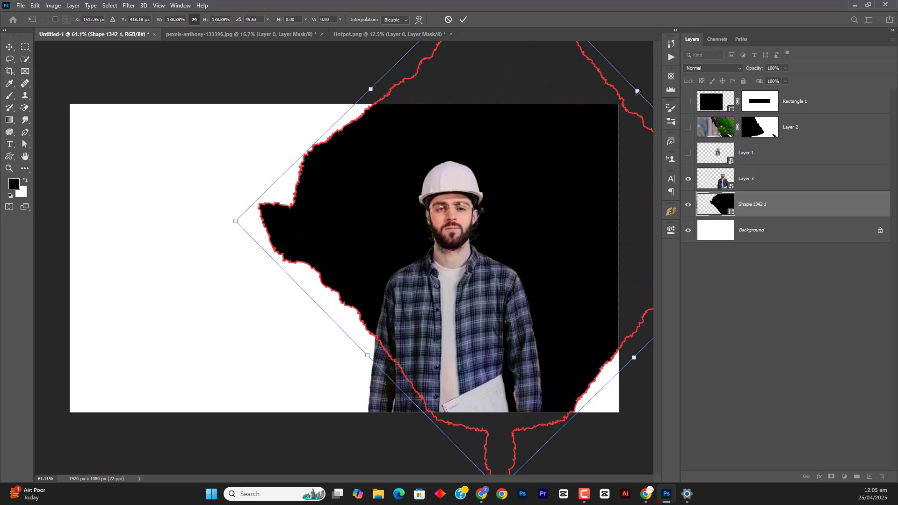
pyautogui.click(462, 19)
# Scale the torn shape to about 116.80% wide and 112.84% high, and reposition it to span the canvas from its left edge
pyautogui.moveTo(539, 258); pyautogui.dragTo(438, 275)
pyautogui.hotkey('ctrl', 't')
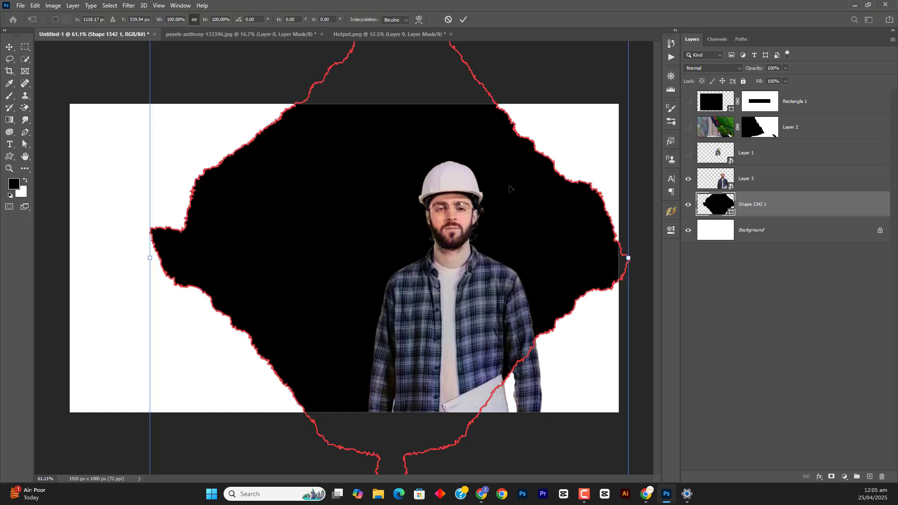
pyautogui.scroll(-5, 604, 219)
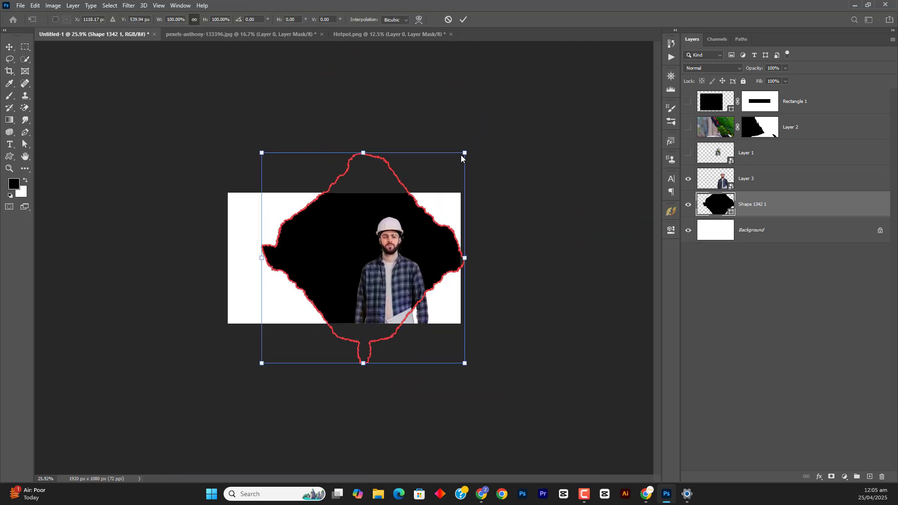
pyautogui.moveTo(465, 153); pyautogui.dragTo(499, 126)
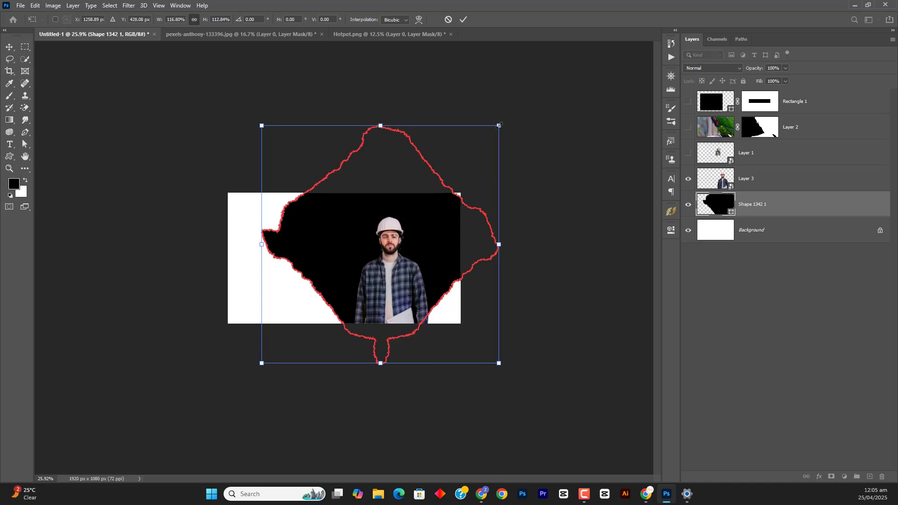
pyautogui.click(463, 19)
pyautogui.moveTo(441, 206); pyautogui.dragTo(405, 205)
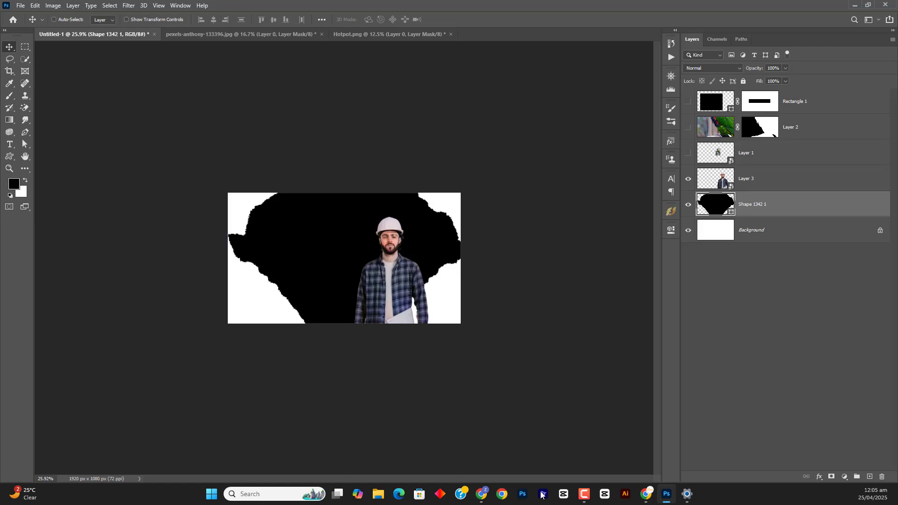
# Check the poster reference in Chrome, then in Photoshop clip Layer 3 to the torn shape and shift the man toward the shape's lower-right edge
pyautogui.click(646, 494)
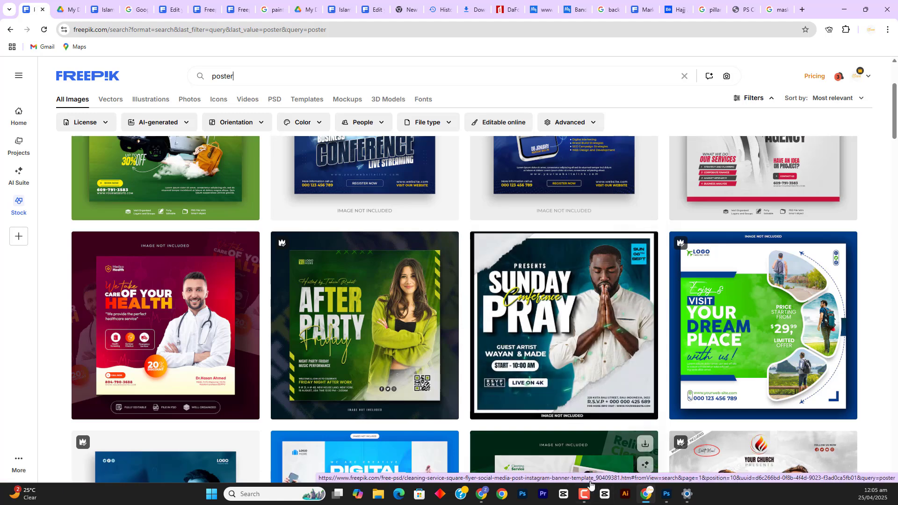
pyautogui.click(667, 495)
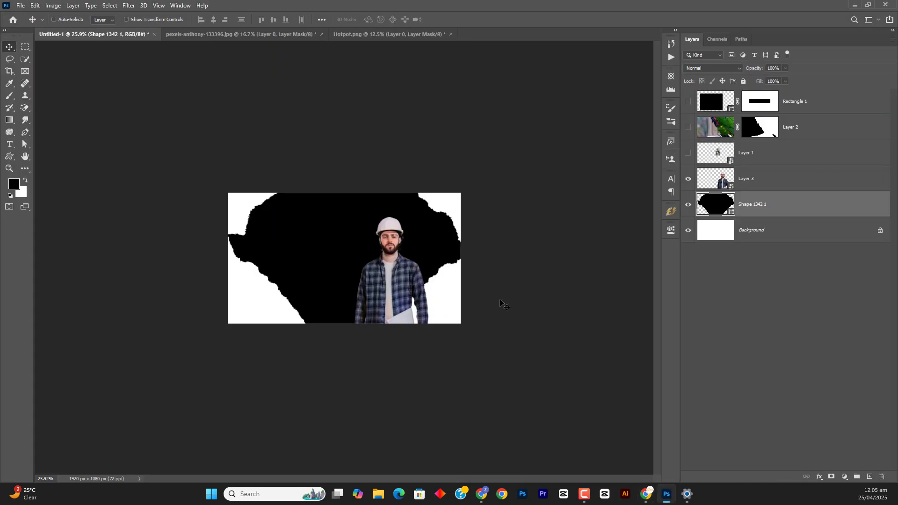
pyautogui.click(758, 179)
pyautogui.rightClick(767, 177)
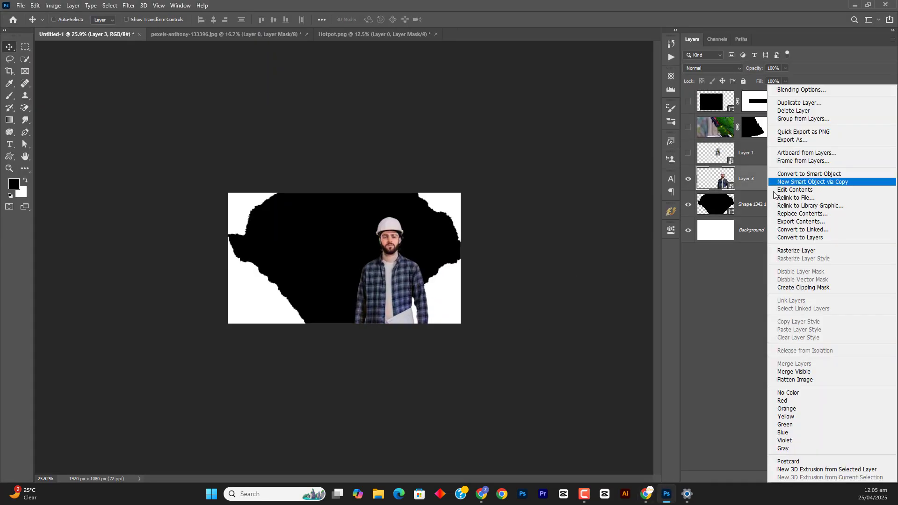
pyautogui.click(799, 288)
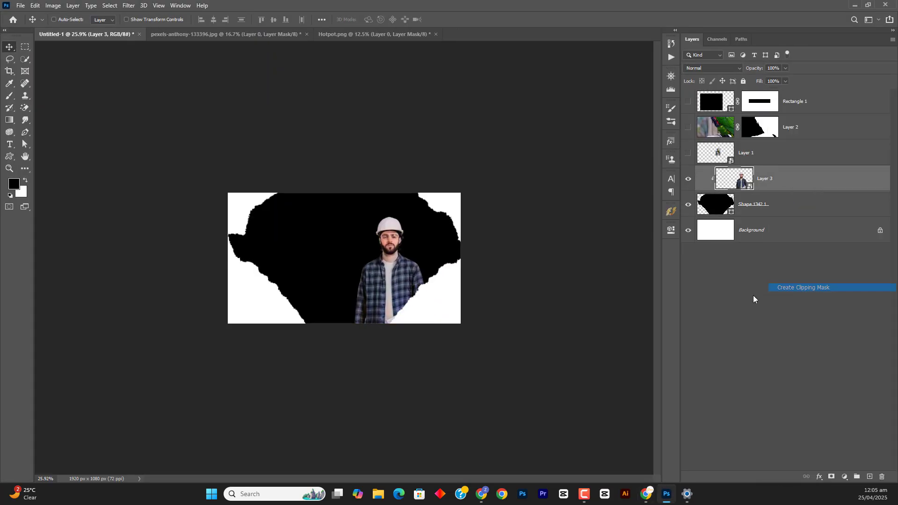
pyautogui.moveTo(397, 265); pyautogui.dragTo(414, 269)
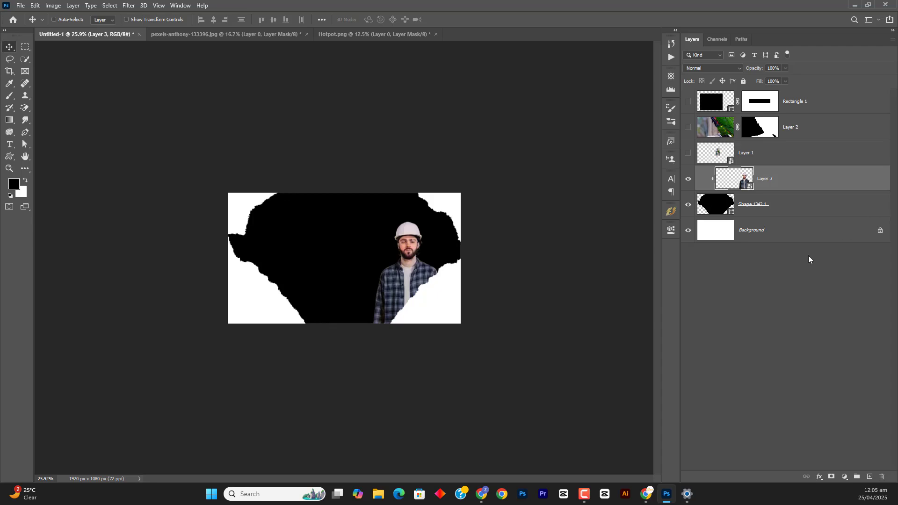
# Review the Freepik poster examples in Chrome, then search Freepik for "men with open hands" in another browser tab
pyautogui.click(646, 494)
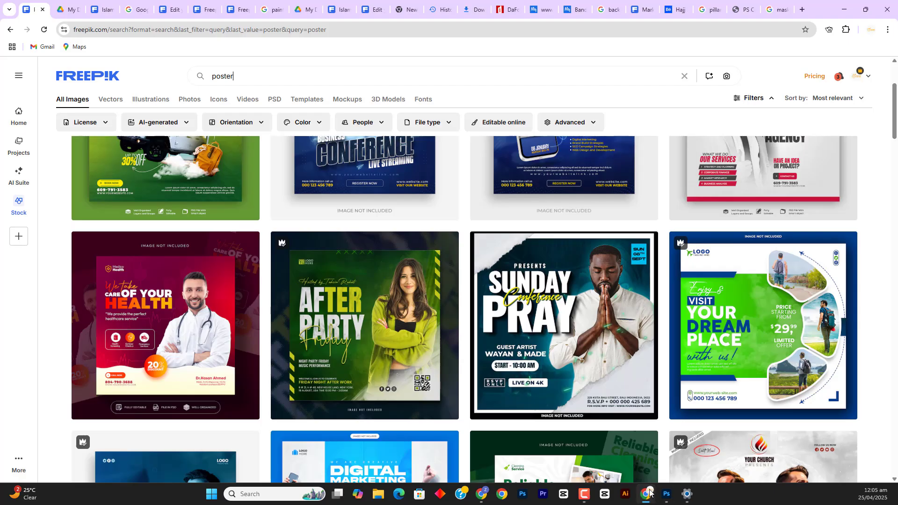
pyautogui.scroll(3, 679, 300)
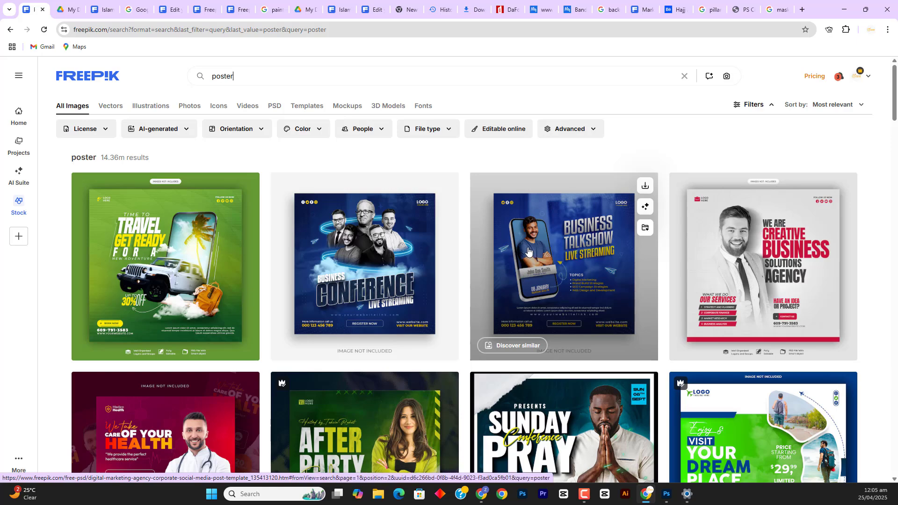
pyautogui.scroll(-9, 525, 261)
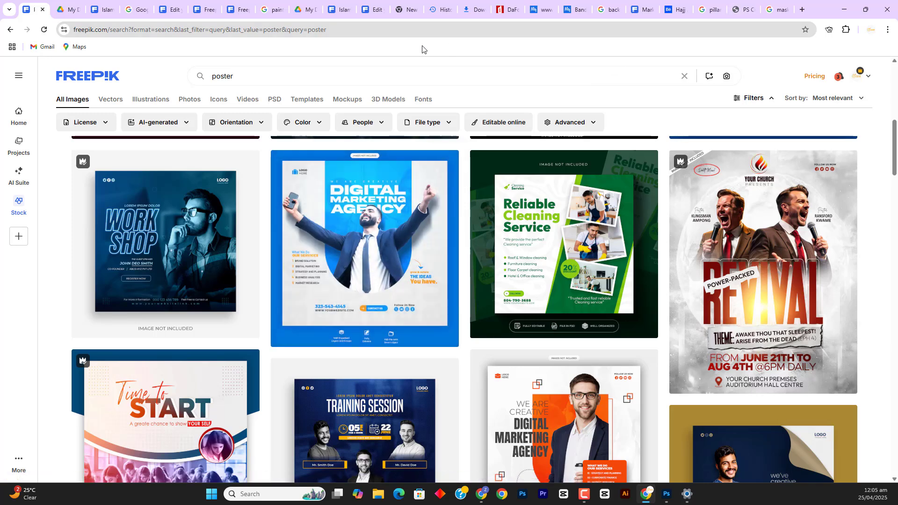
pyautogui.click(249, 15)
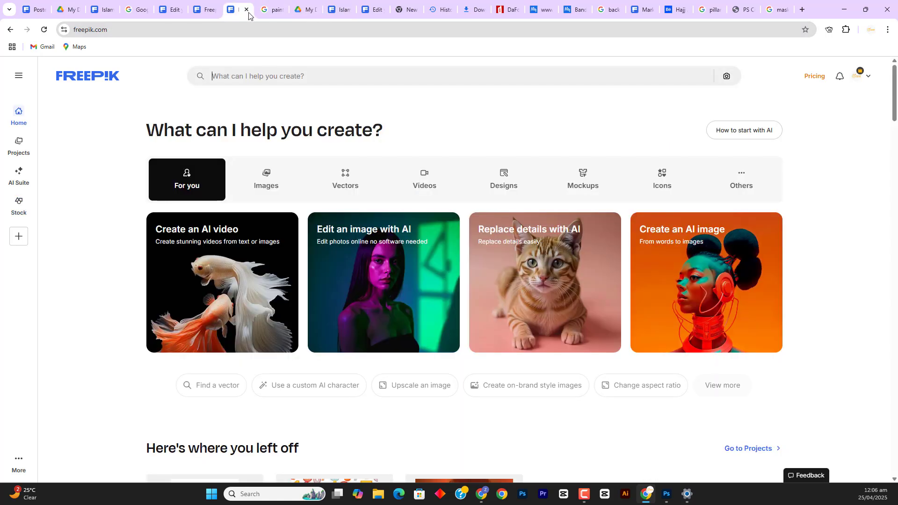
pyautogui.click(275, 78)
pyautogui.write('men with open')
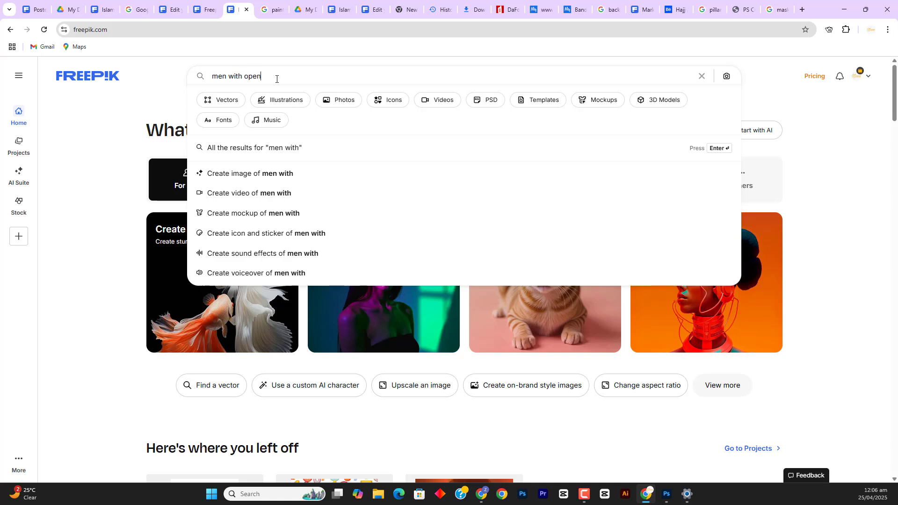
pyautogui.write(' hands')
pyautogui.press('Return')
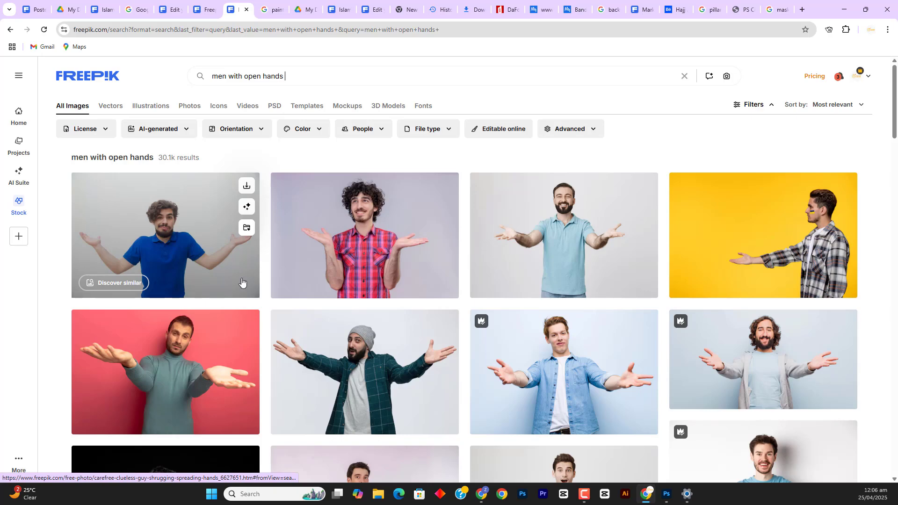
# Examine the photos of men with open hands and compare their poses with the man in the Digital Marketing Agency poster
pyautogui.scroll(-4, 386, 386)
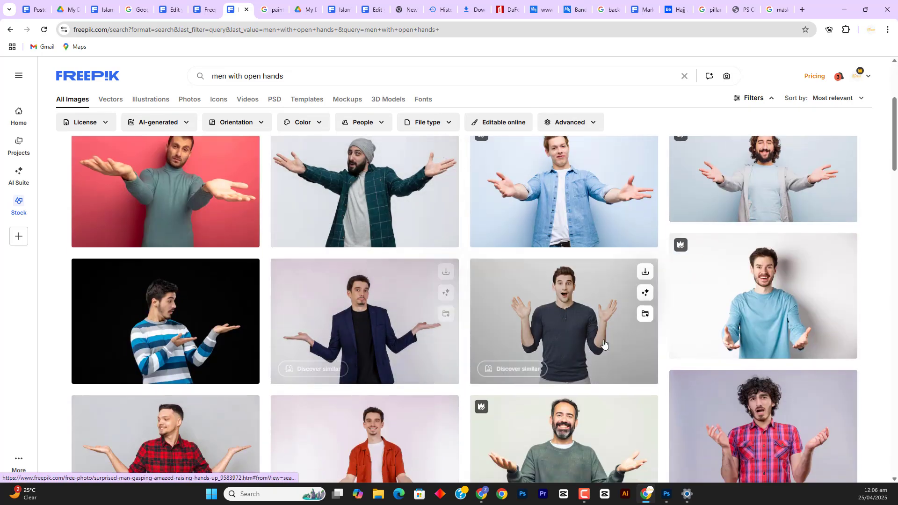
pyautogui.scroll(-4, 593, 290)
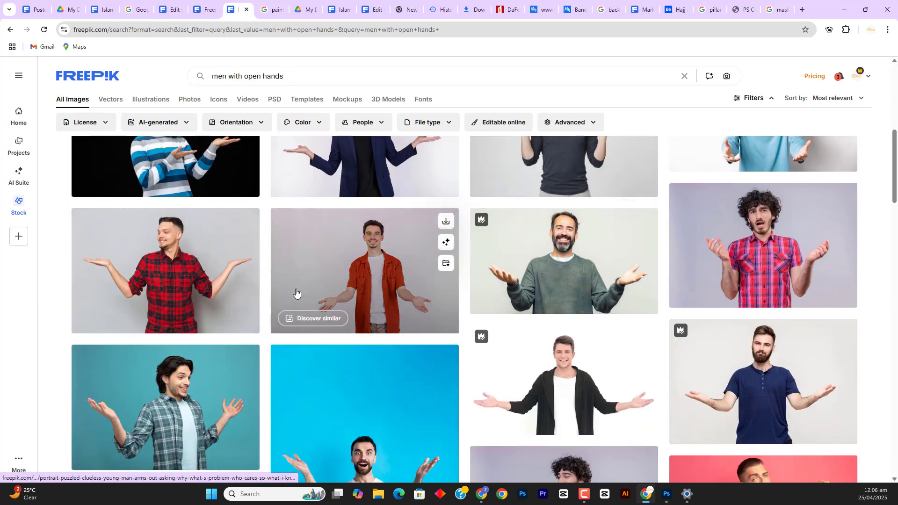
pyautogui.scroll(-4, 297, 294)
pyautogui.scroll(-1, 297, 294)
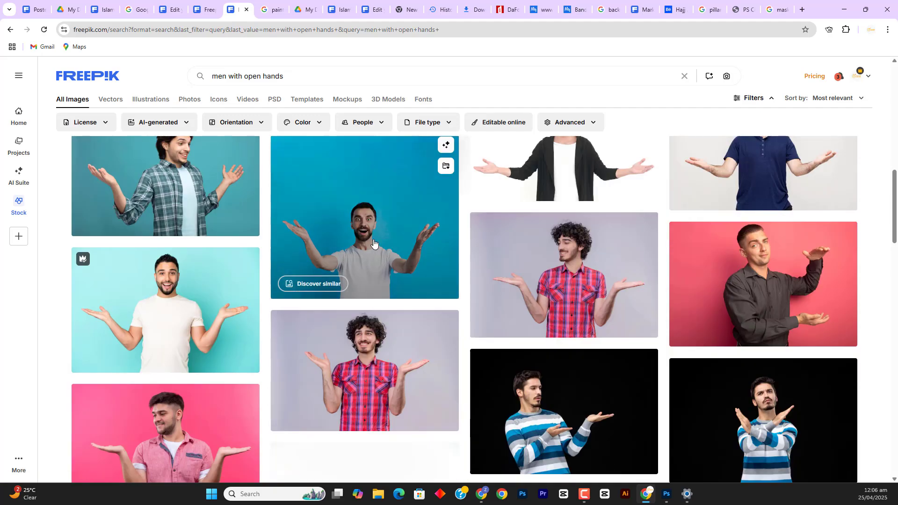
pyautogui.scroll(-6, 421, 289)
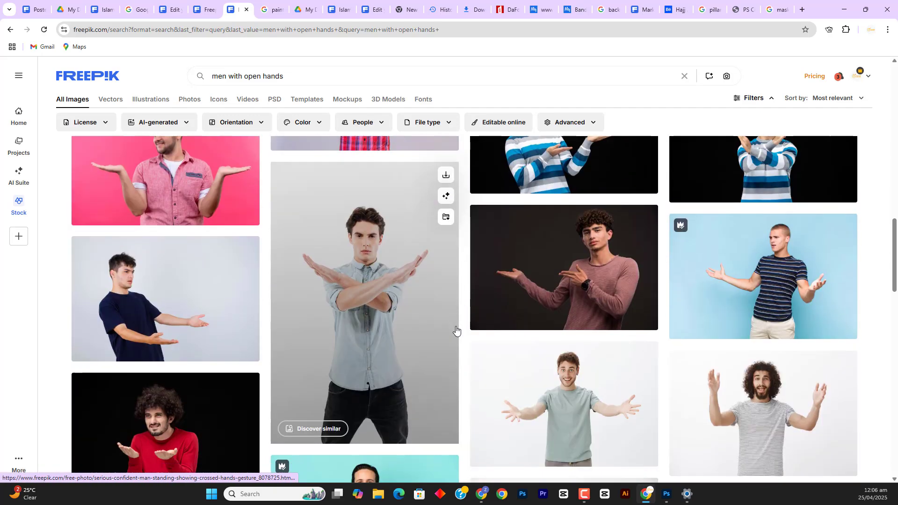
pyautogui.scroll(-3, 455, 330)
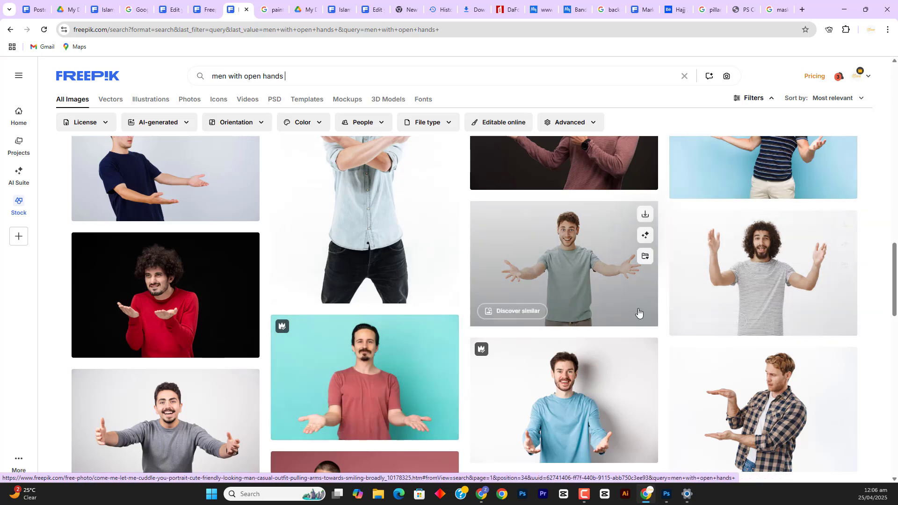
pyautogui.click(43, 13)
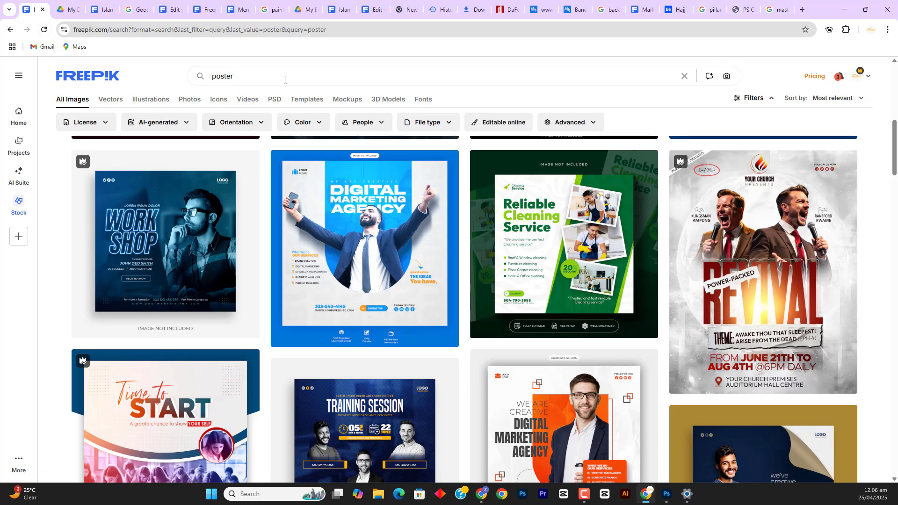
pyautogui.click(225, 9)
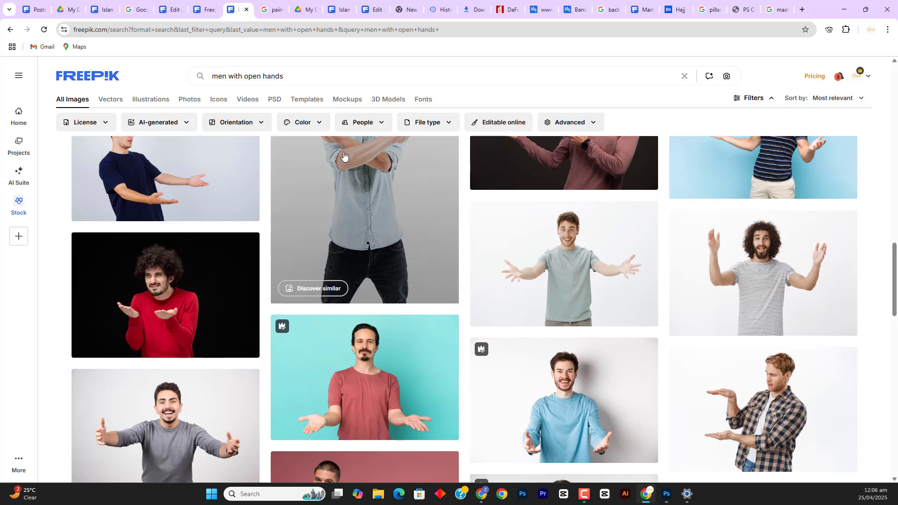
# Refine the Freepik search to "men with open hands victory"
pyautogui.click(295, 77)
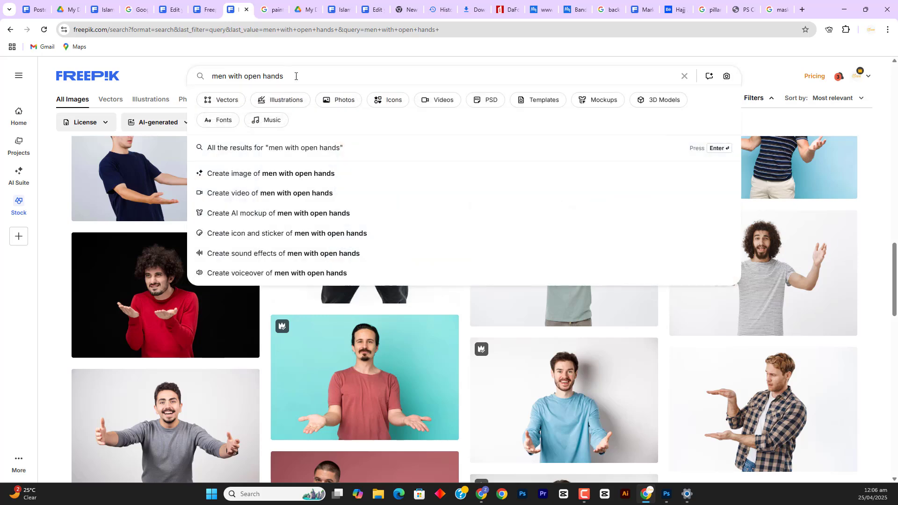
pyautogui.write('victor')
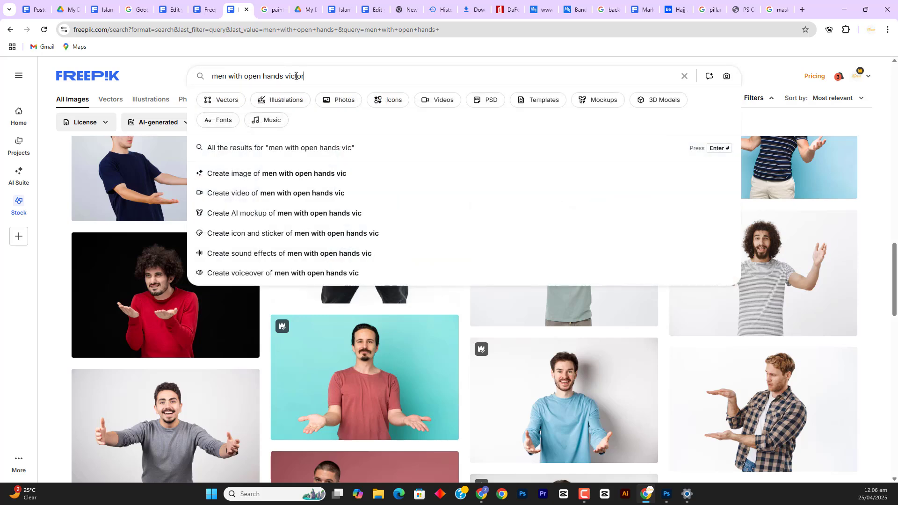
pyautogui.write('y')
pyautogui.press('Return')
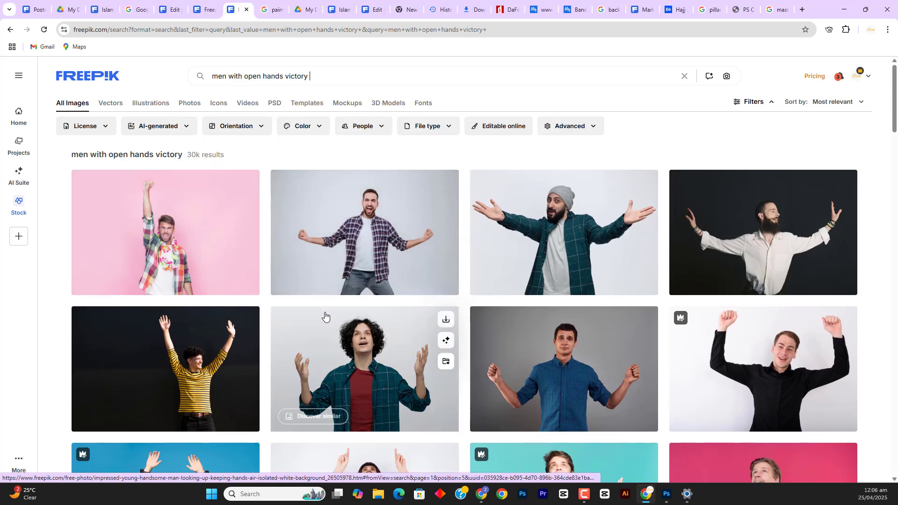
# Open the "Happy screaming man pointing up" photo from the results and copy its image
pyautogui.scroll(-7, 325, 313)
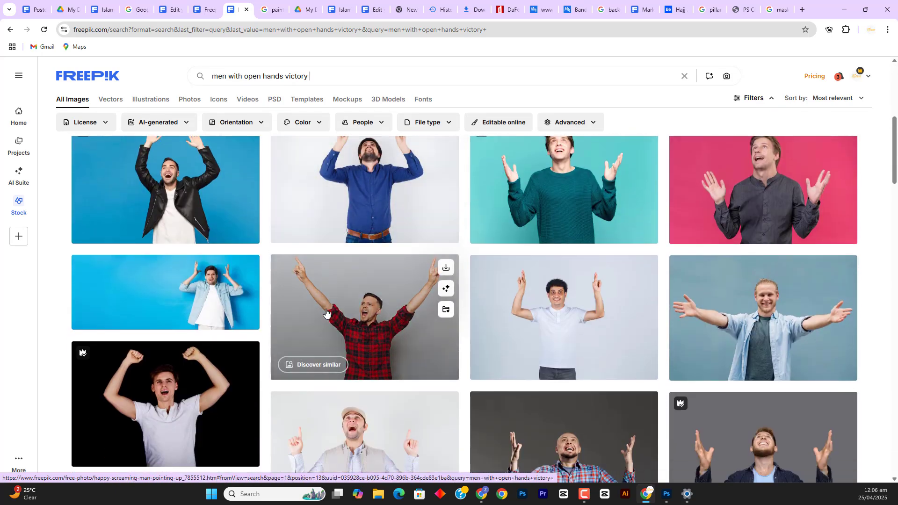
pyautogui.click(346, 309)
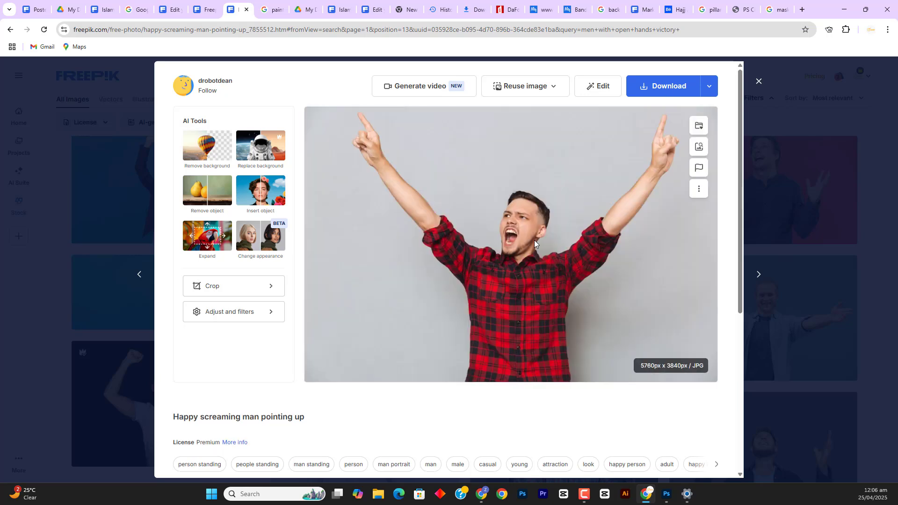
pyautogui.rightClick(534, 240)
pyautogui.click(564, 277)
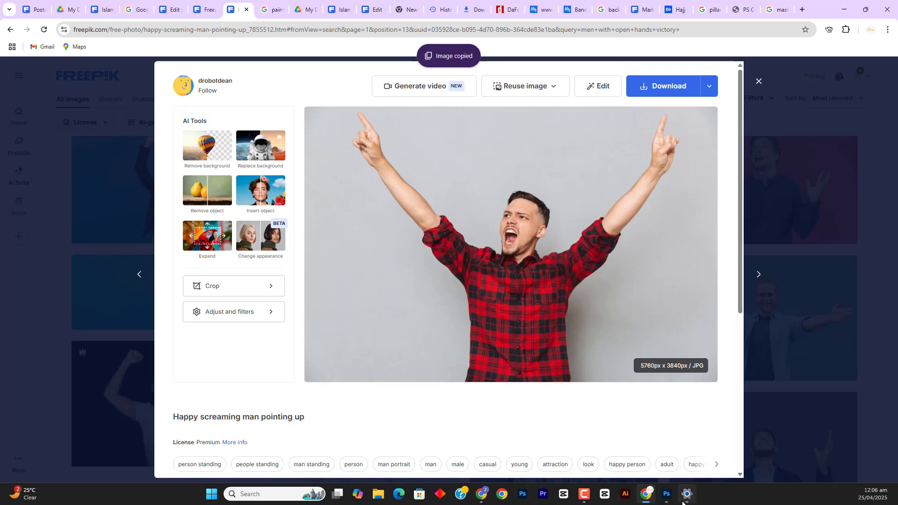
# Paste the copied photo into the Untitled-1 document in Photoshop as a new layer above Layer 3 and convert it to a smart object
pyautogui.click(667, 494)
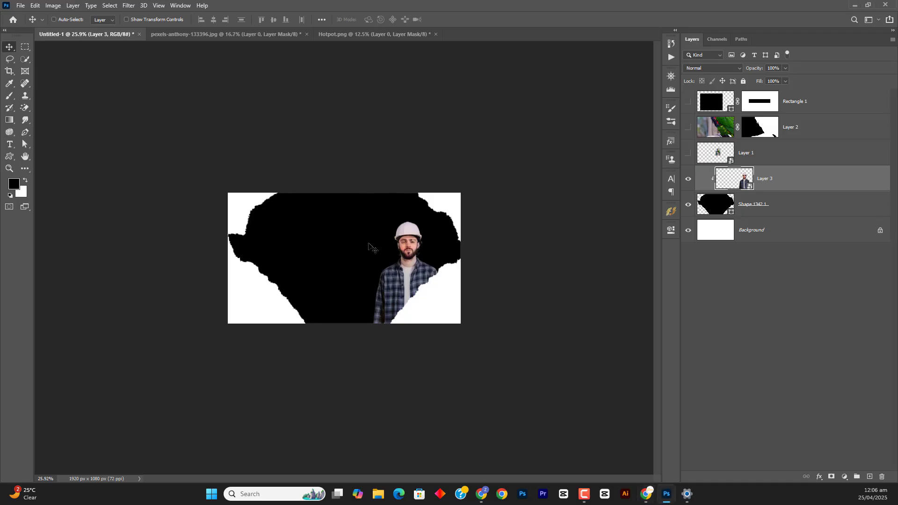
pyautogui.press('ctrl')
pyautogui.hotkey('ctrl', 'v')
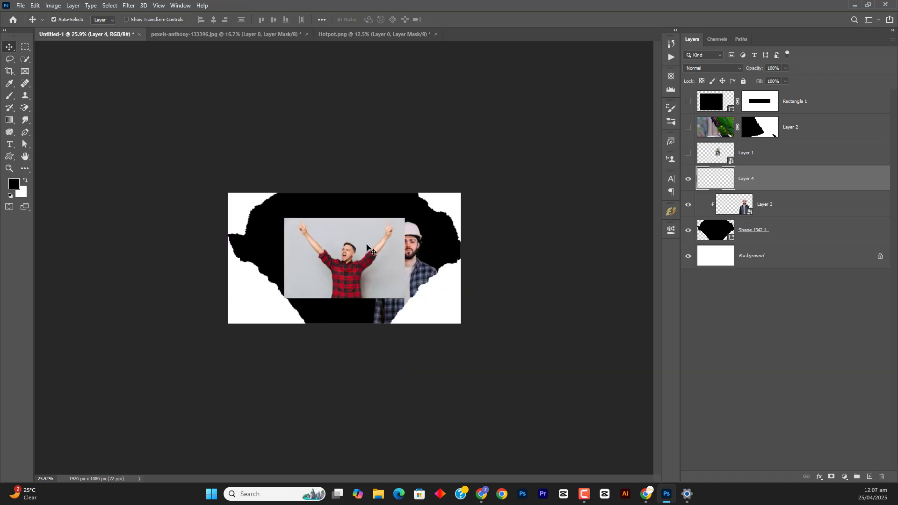
pyautogui.press('ctrl')
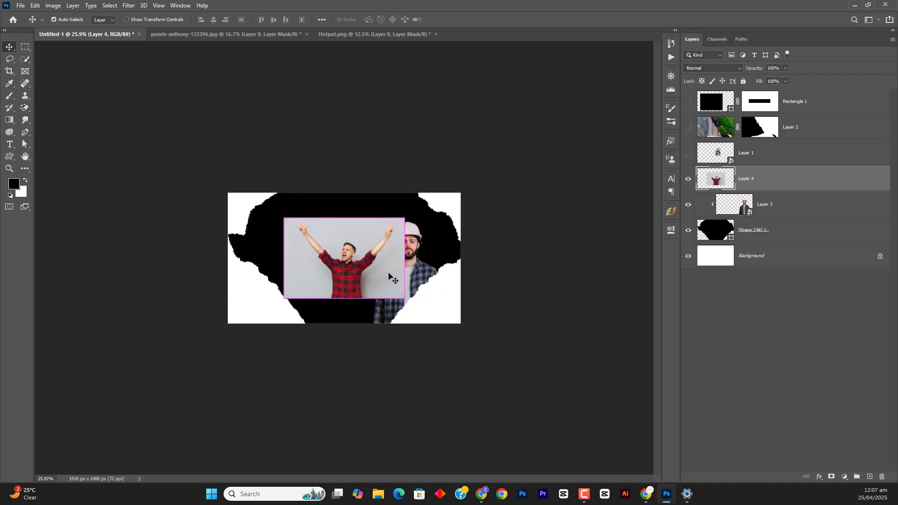
pyautogui.hotkey('ctrl', 'shift', 'o')
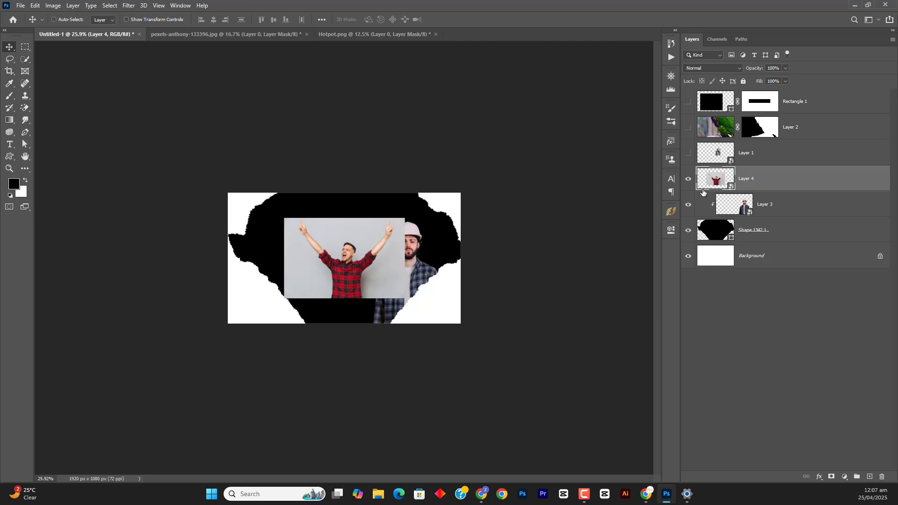
# Open Layer 4's smart object contents side by side with Untitled-1 and select the man using Select Subject
pyautogui.doubleClick(714, 179)
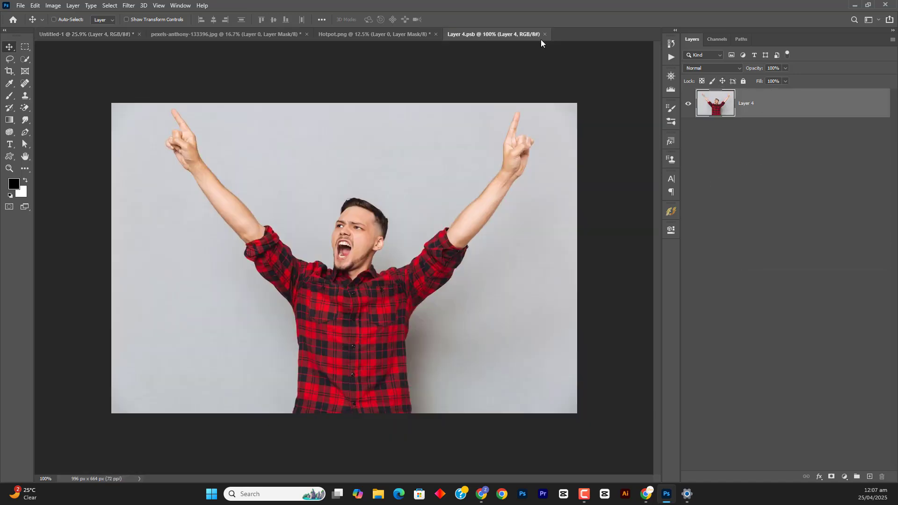
pyautogui.moveTo(528, 34); pyautogui.dragTo(660, 81)
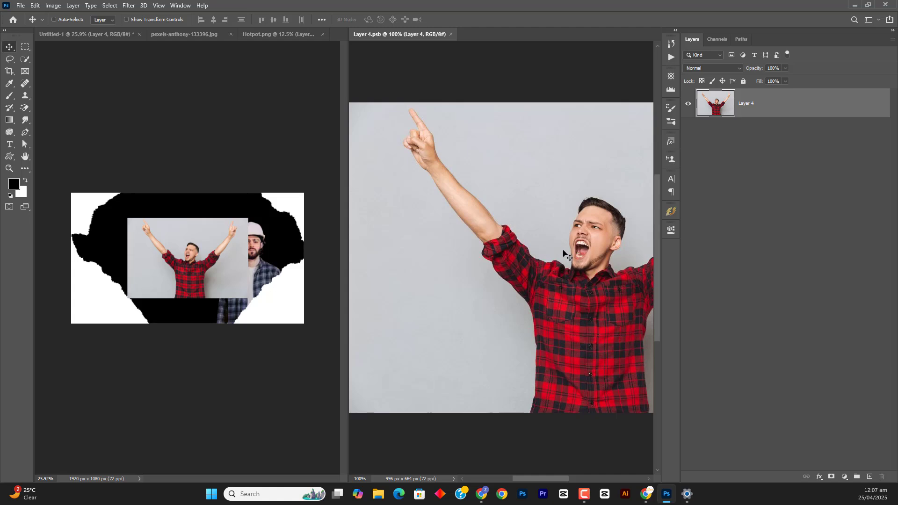
pyautogui.click(26, 59)
pyautogui.click(263, 20)
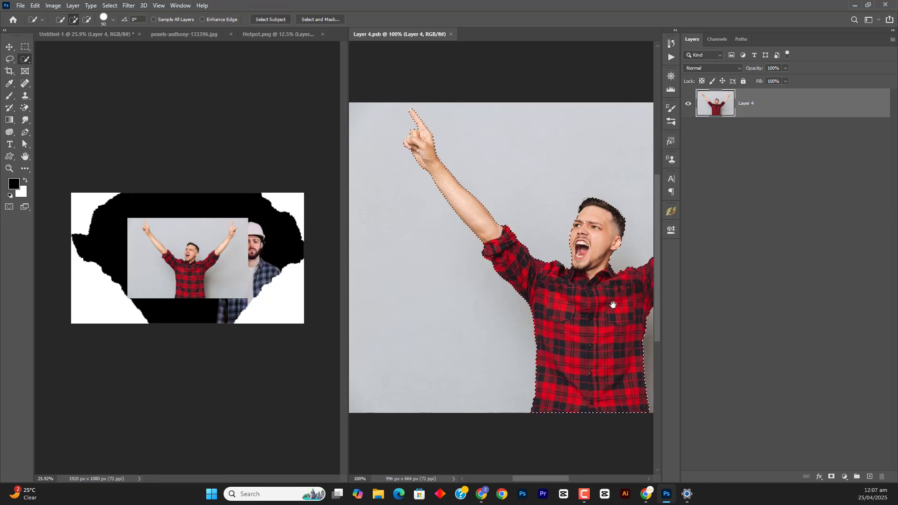
# Mask out the background around the selected man in Layer 4's smart object, and save and close its contents
pyautogui.moveTo(605, 305); pyautogui.dragTo(569, 286)
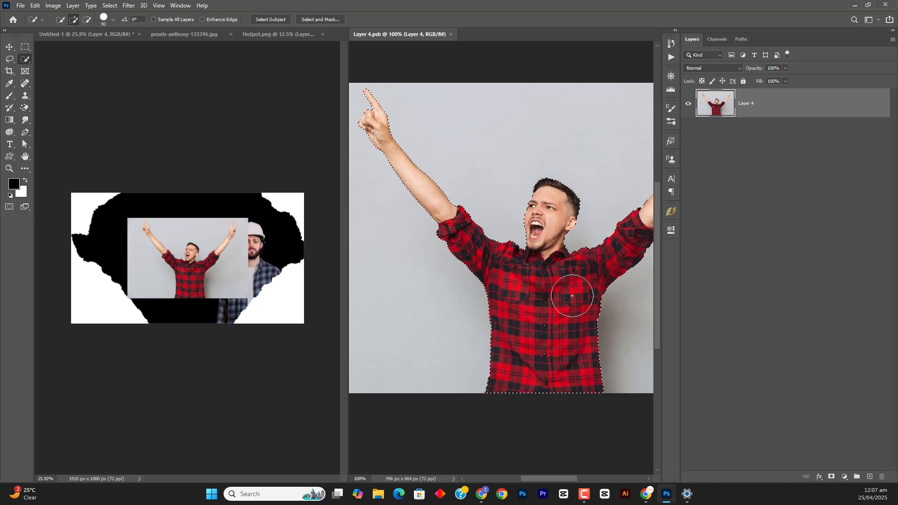
pyautogui.click(832, 476)
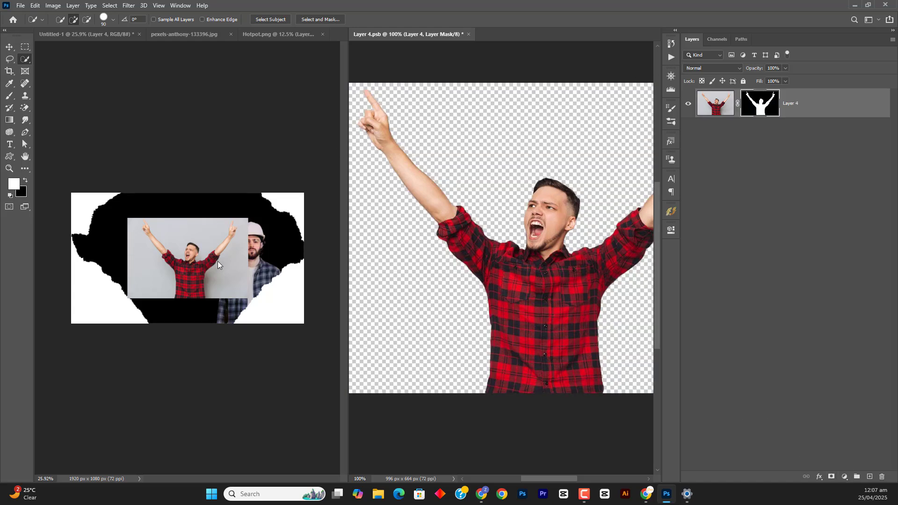
pyautogui.press('v')
pyautogui.click(210, 245)
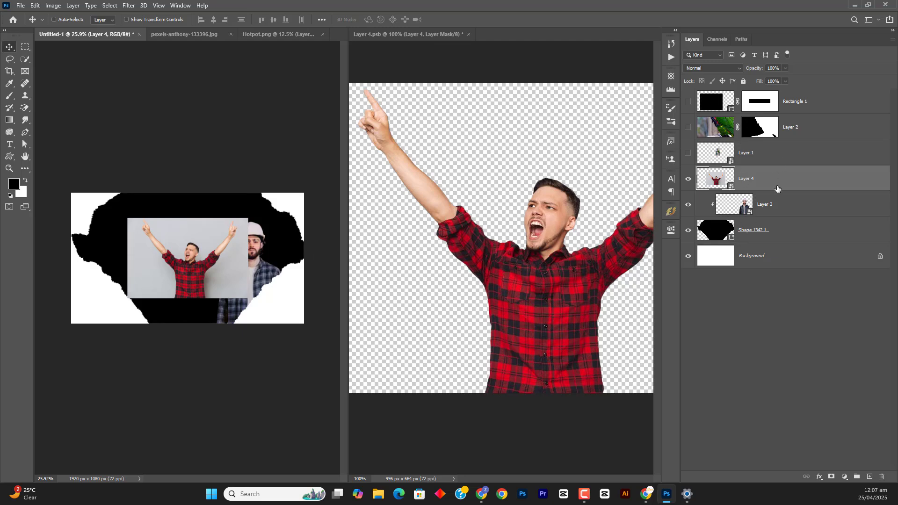
pyautogui.click(505, 202)
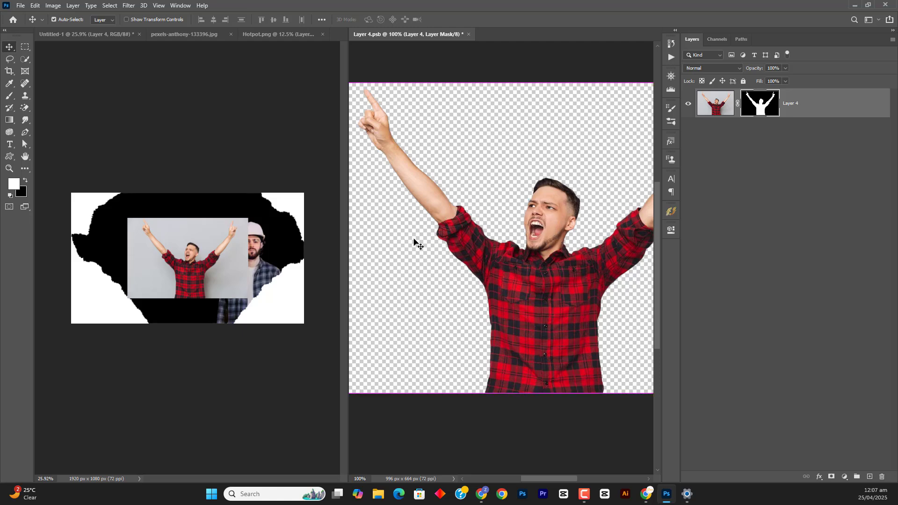
pyautogui.hotkey('ctrl', 's')
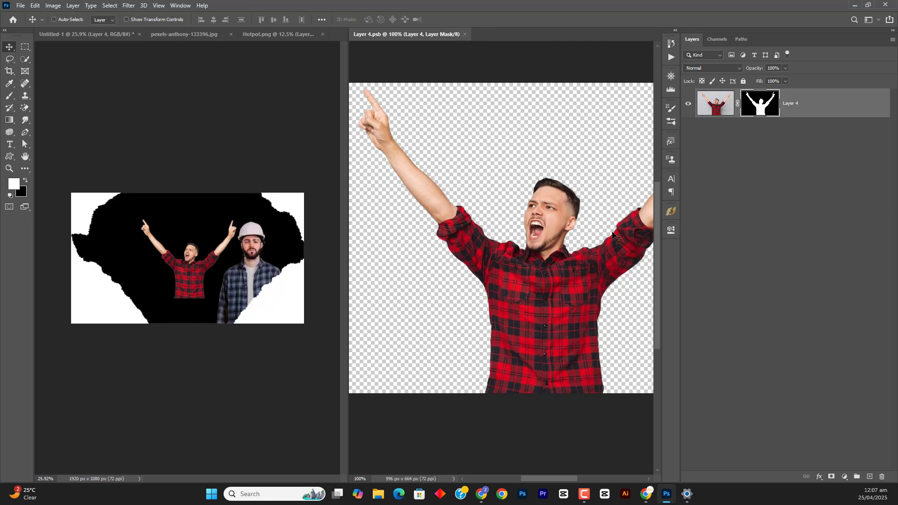
pyautogui.click(465, 36)
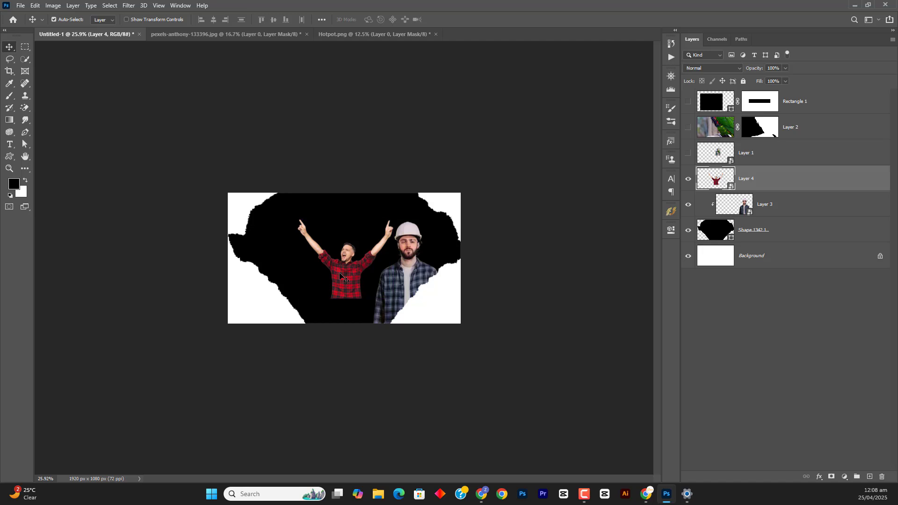
# Scale the cut-out man on Layer 4 up to about 123% around its center in Untitled-1
pyautogui.hotkey('ctrl', 't')
pyautogui.moveTo(345, 214); pyautogui.dragTo(353, 205)
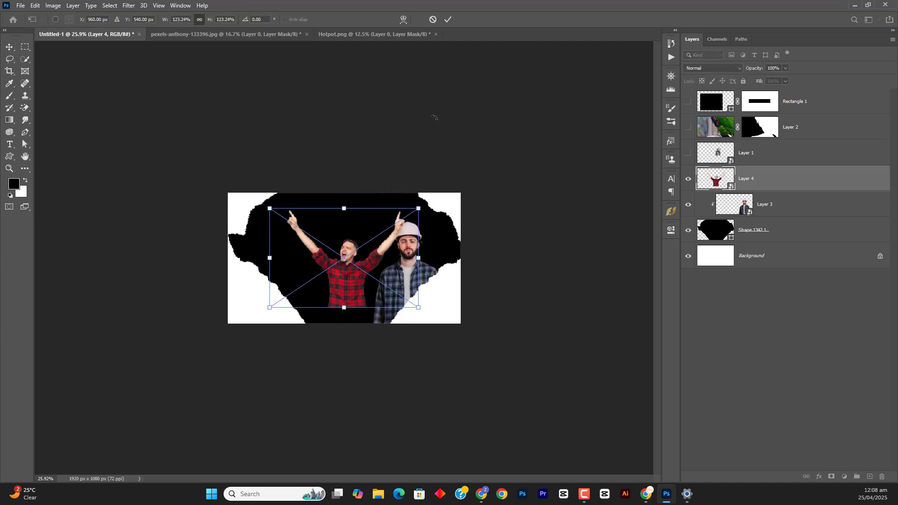
pyautogui.click(449, 19)
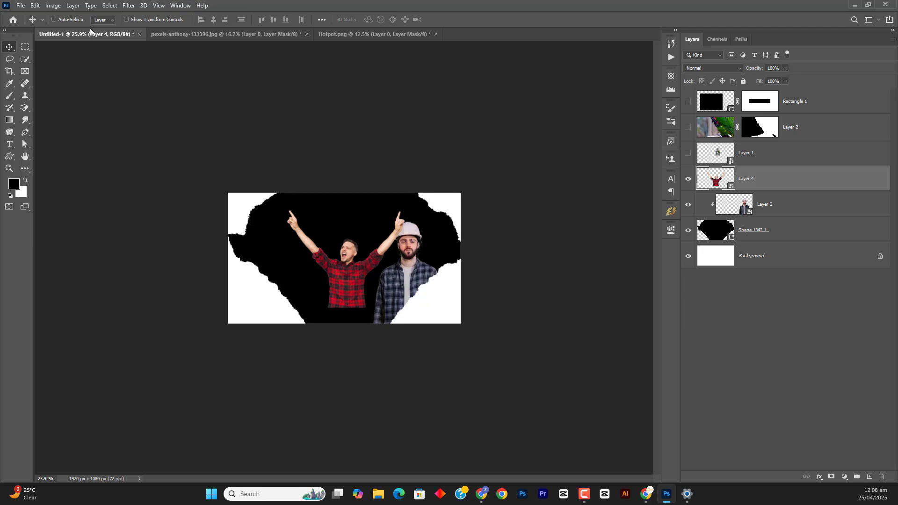
# Set the canvas height to 1920 pixels and hide the torn-edge shape and the hard-hat man on Layer 3
pyautogui.click(54, 6)
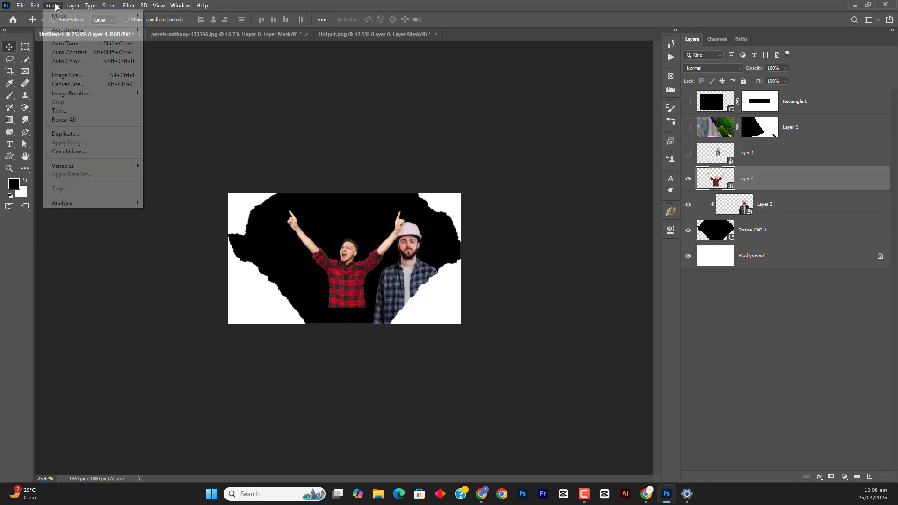
pyautogui.click(94, 86)
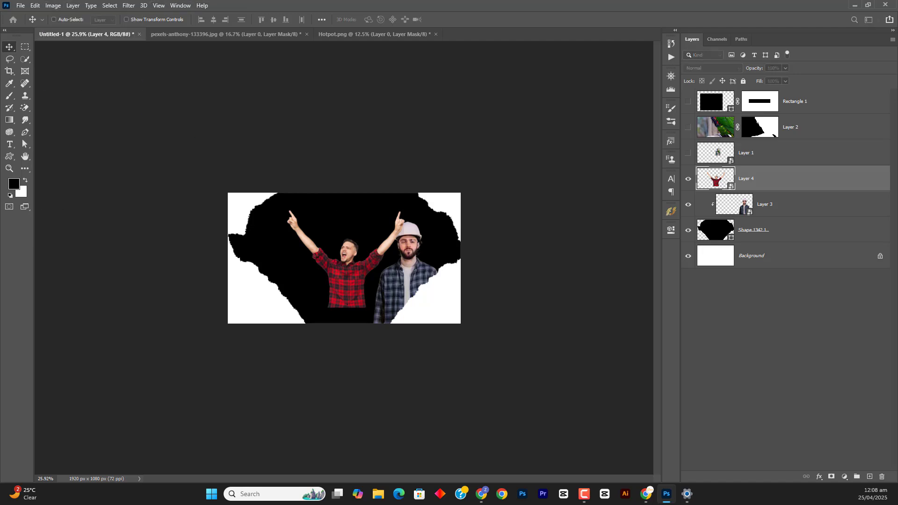
pyautogui.moveTo(156, 100); pyautogui.dragTo(315, 117)
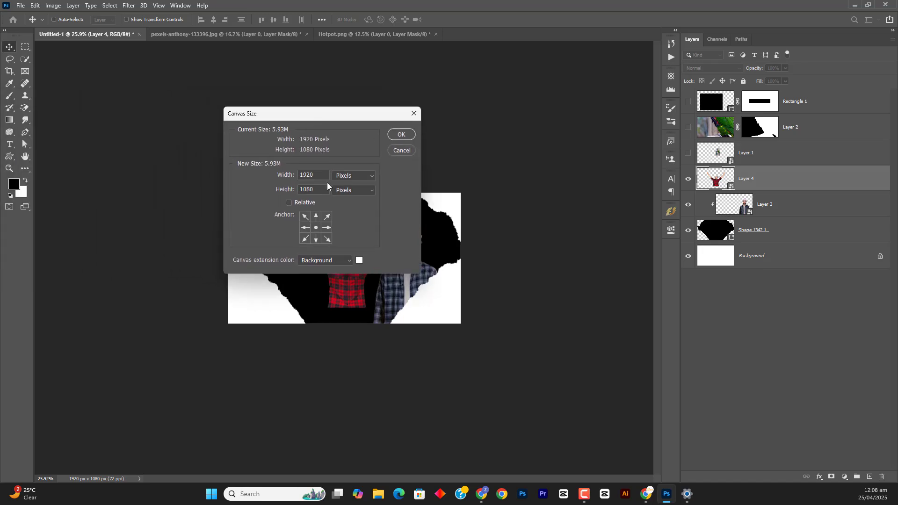
pyautogui.moveTo(320, 187); pyautogui.dragTo(299, 196)
pyautogui.write('1')
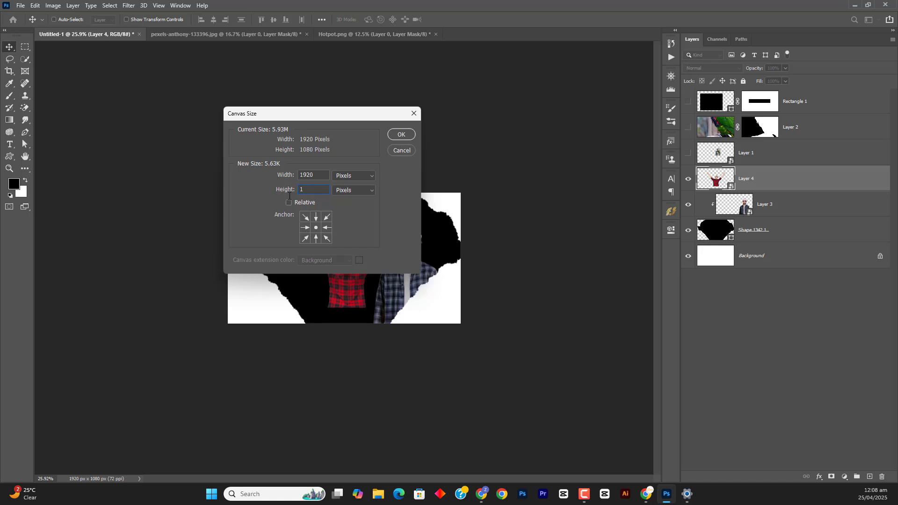
pyautogui.write('920')
pyautogui.press('Return')
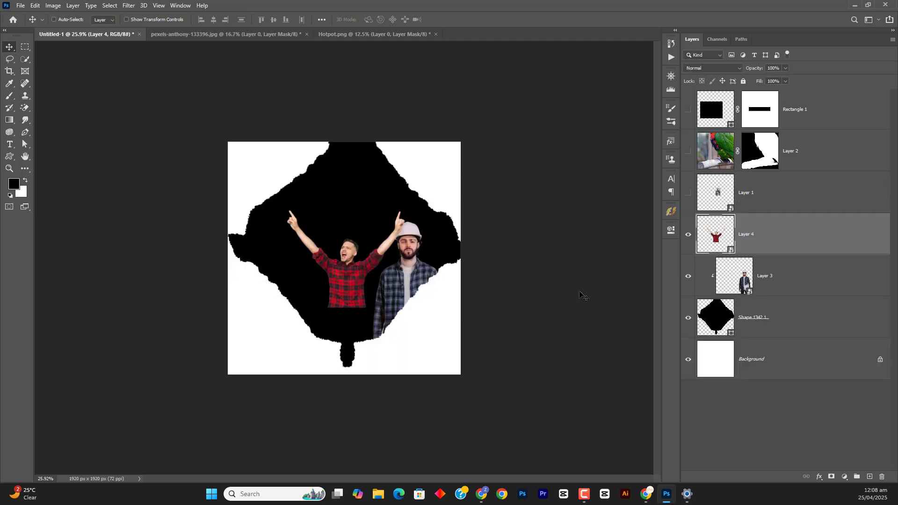
pyautogui.click(688, 317)
pyautogui.click(688, 275)
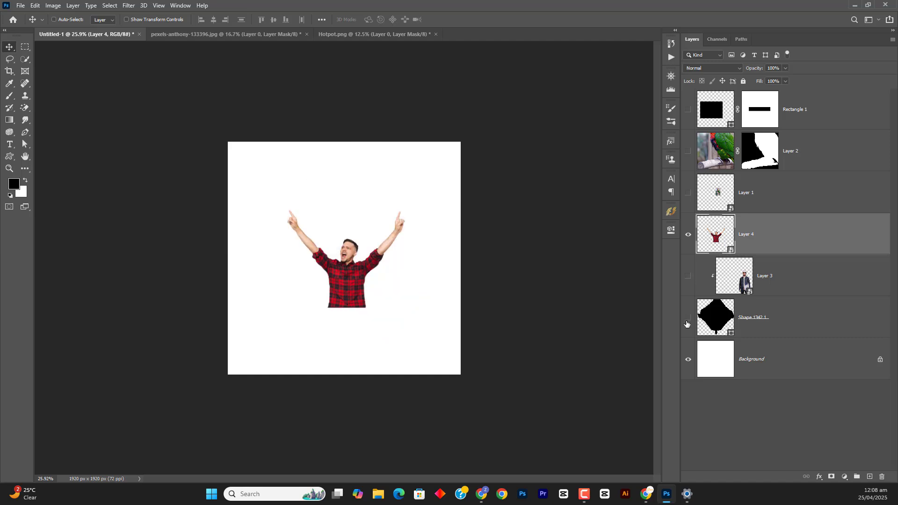
# View the Freepik "poster" search results in Chrome as a layout reference and return to Photoshop
pyautogui.click(646, 494)
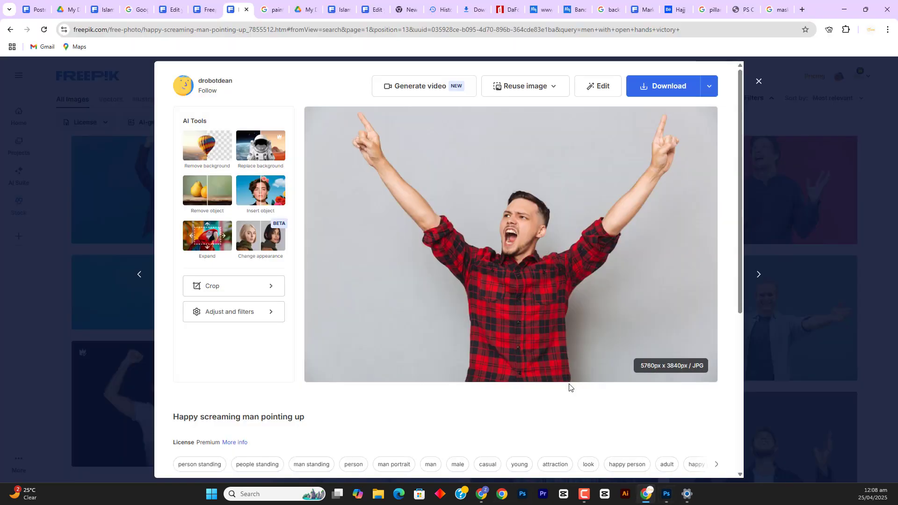
pyautogui.click(41, 10)
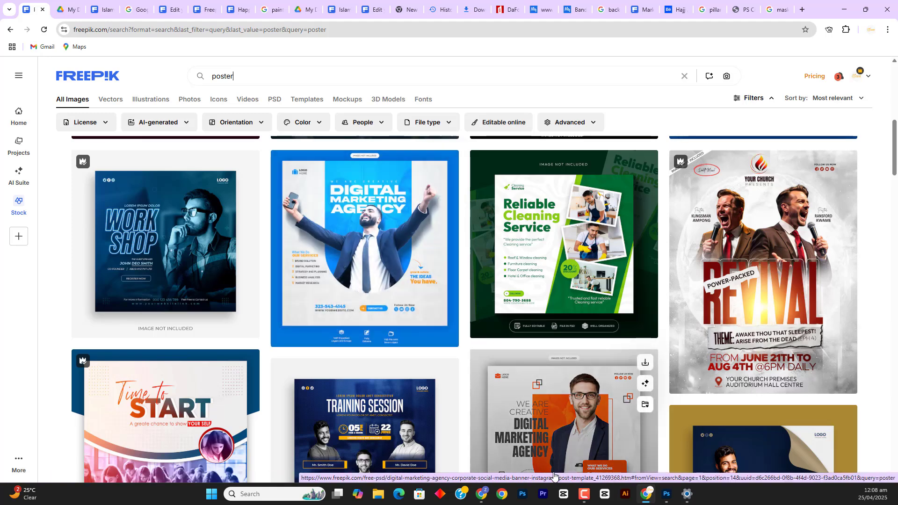
pyautogui.click(667, 493)
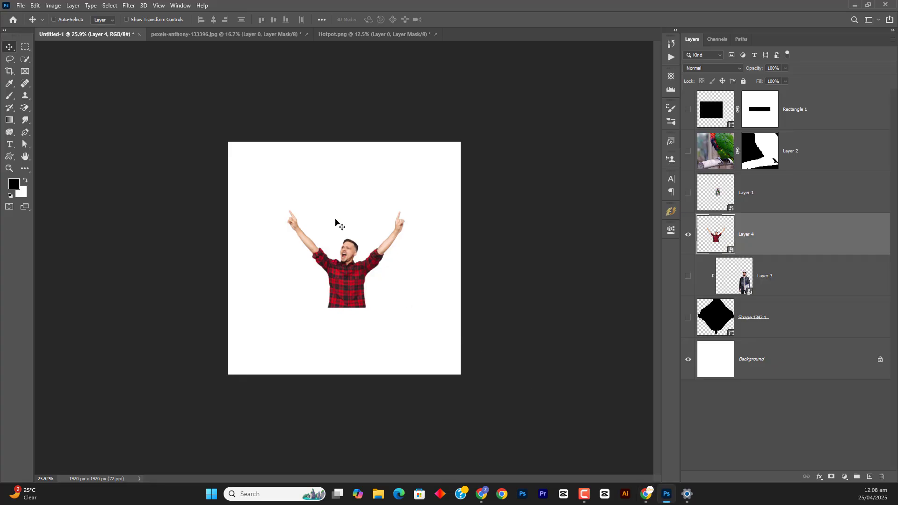
# Scale the man on Layer 4 up to about 170% and move him slightly higher on the canvas
pyautogui.hotkey('ctrl', 't')
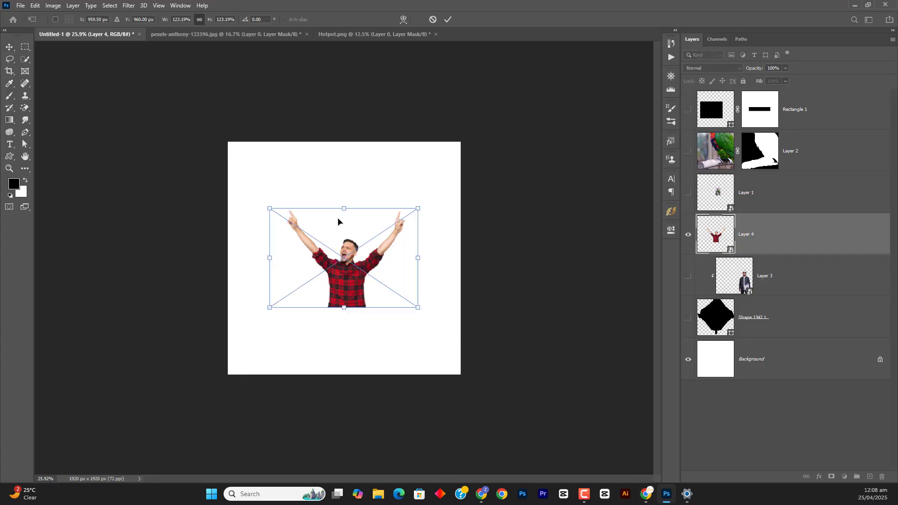
pyautogui.moveTo(343, 207); pyautogui.dragTo(344, 171)
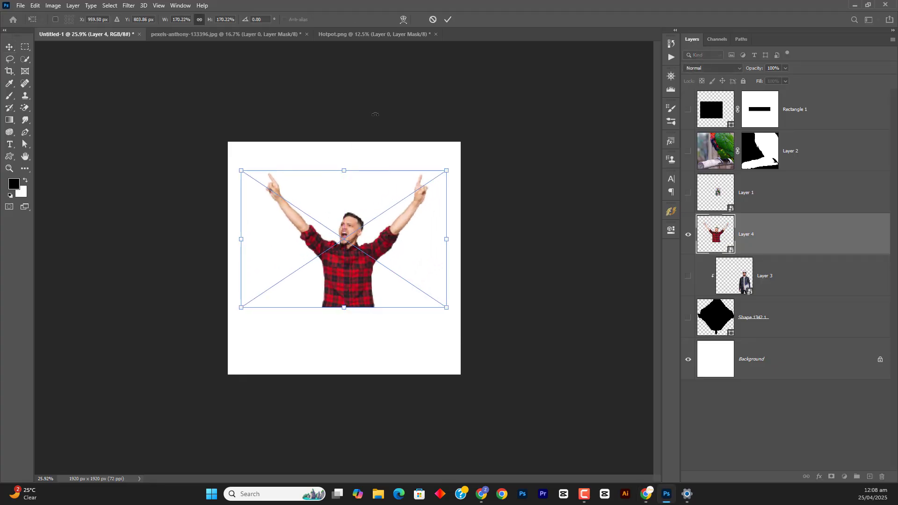
pyautogui.click(448, 19)
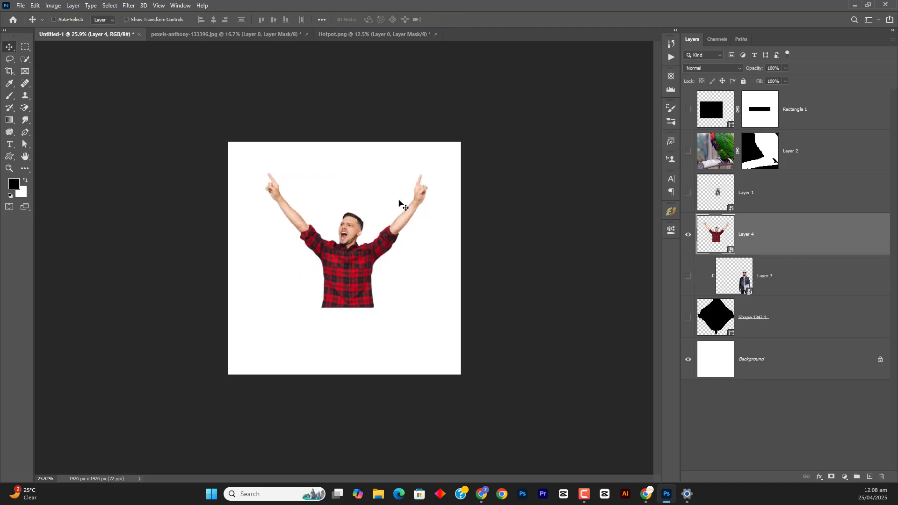
pyautogui.moveTo(367, 262); pyautogui.dragTo(366, 235)
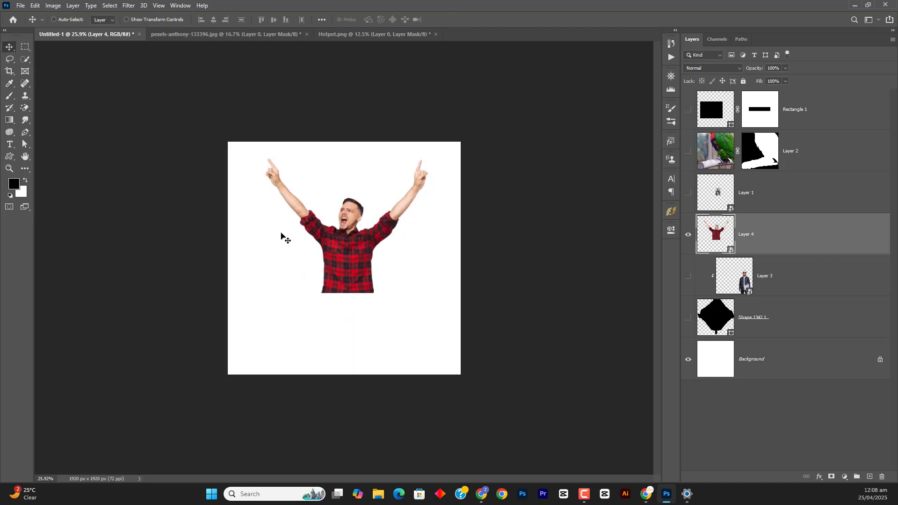
# Draw a black rectangle about 830 × 1381 px behind the man, directly above Layer 3, and round all its corners to 415 px
pyautogui.click(788, 282)
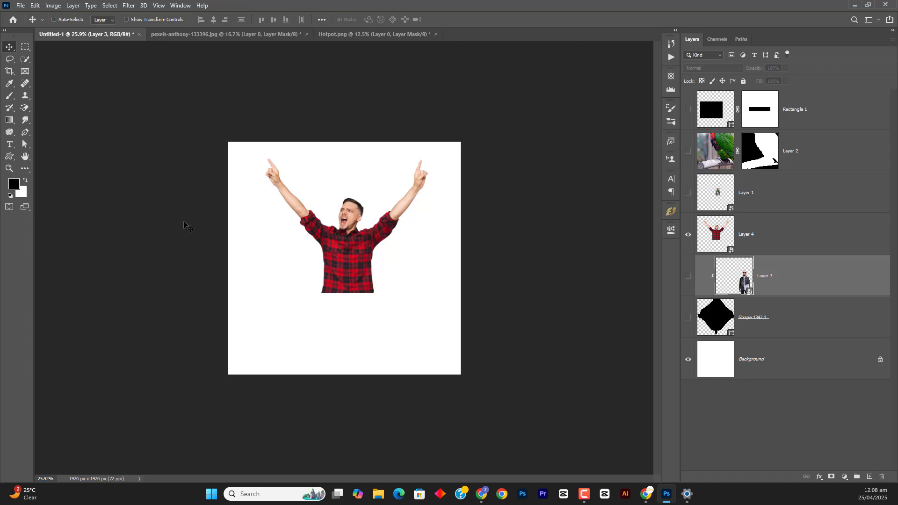
pyautogui.rightClick(9, 156)
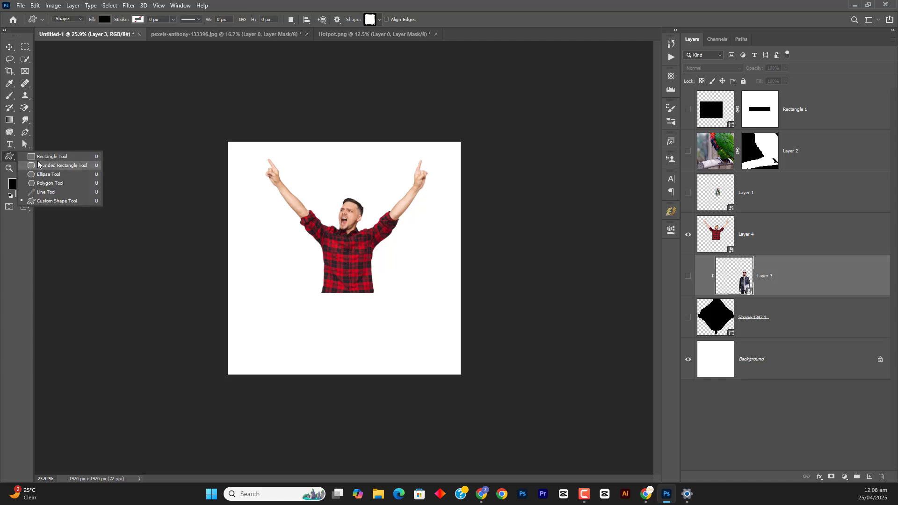
pyautogui.click(112, 160)
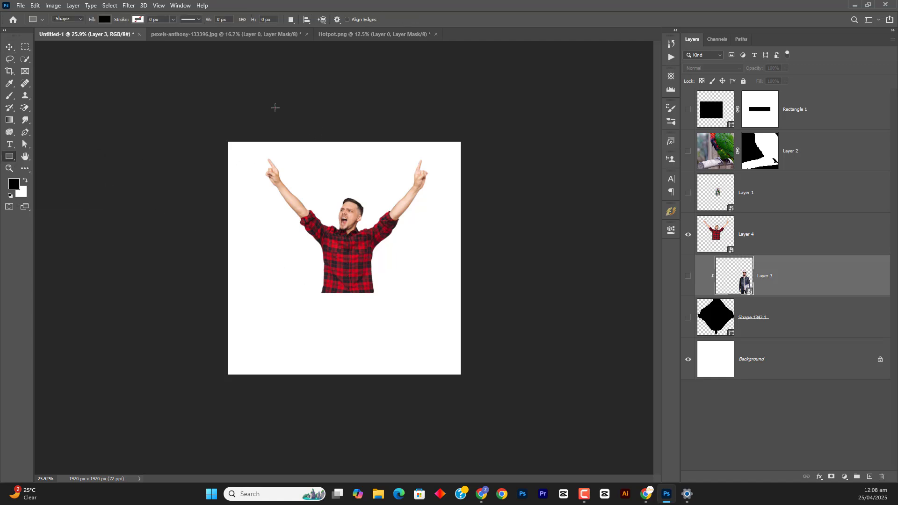
pyautogui.moveTo(275, 108); pyautogui.dragTo(393, 284)
pyautogui.moveTo(537, 346); pyautogui.dragTo(671, 313)
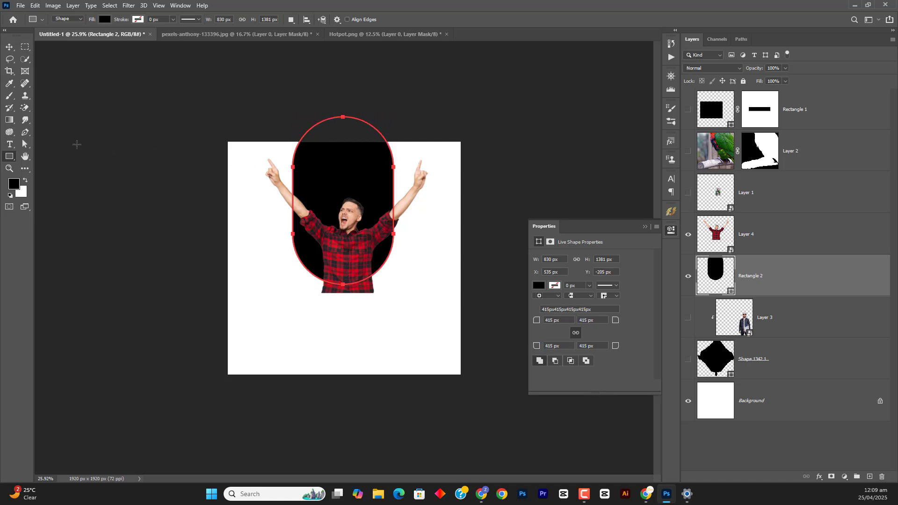
# Stretch the rounded shape's upper end beyond the canvas so its height becomes about 1728 px
pyautogui.click(24, 145)
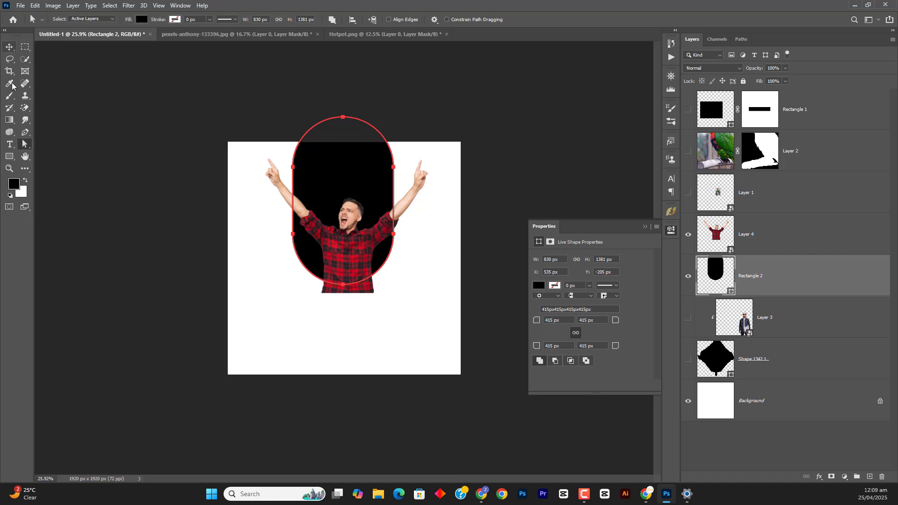
pyautogui.moveTo(263, 101); pyautogui.dragTo(397, 180)
pyautogui.moveTo(396, 168); pyautogui.dragTo(397, 125)
pyautogui.press('v')
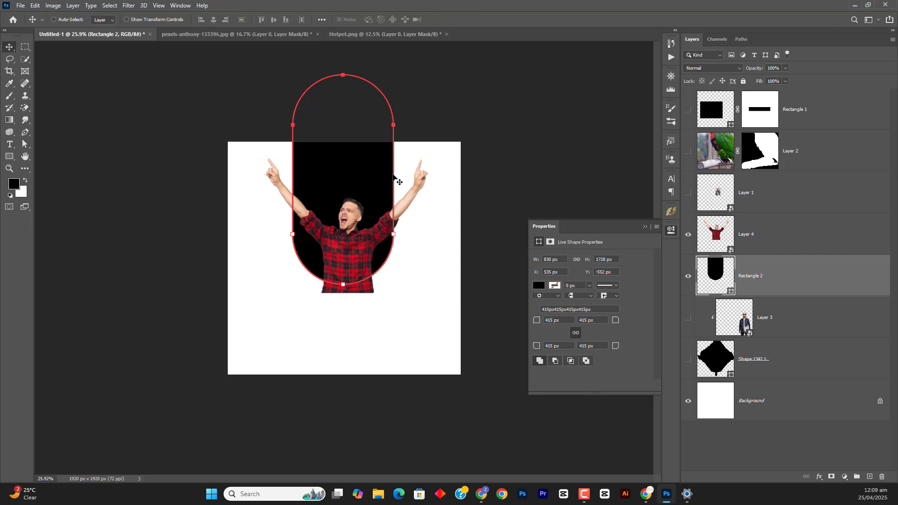
pyautogui.press('Escape')
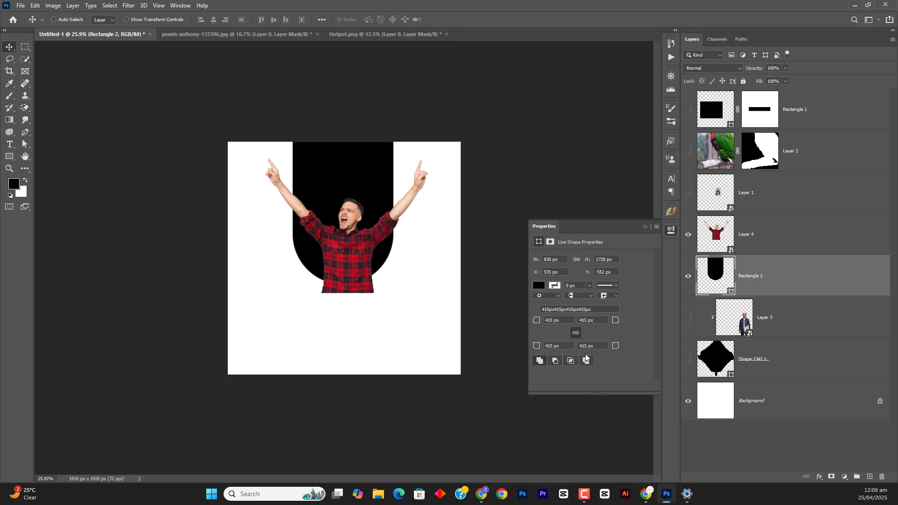
# Draw a second black rectangle about 467 × 861 px in the canvas's lower-left area and round its two bottom corners with 250 px
pyautogui.click(10, 157)
pyautogui.moveTo(240, 239); pyautogui.dragTo(296, 345)
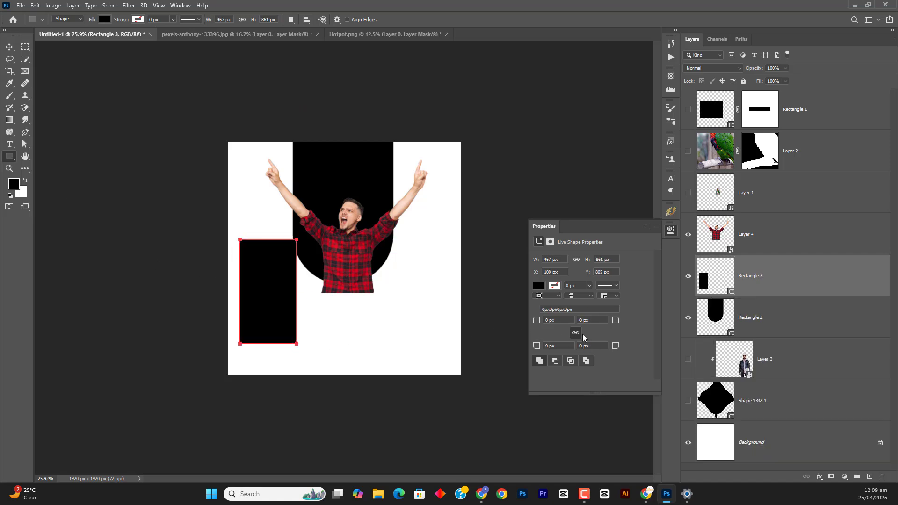
pyautogui.click(537, 321)
pyautogui.moveTo(536, 347); pyautogui.dragTo(653, 347)
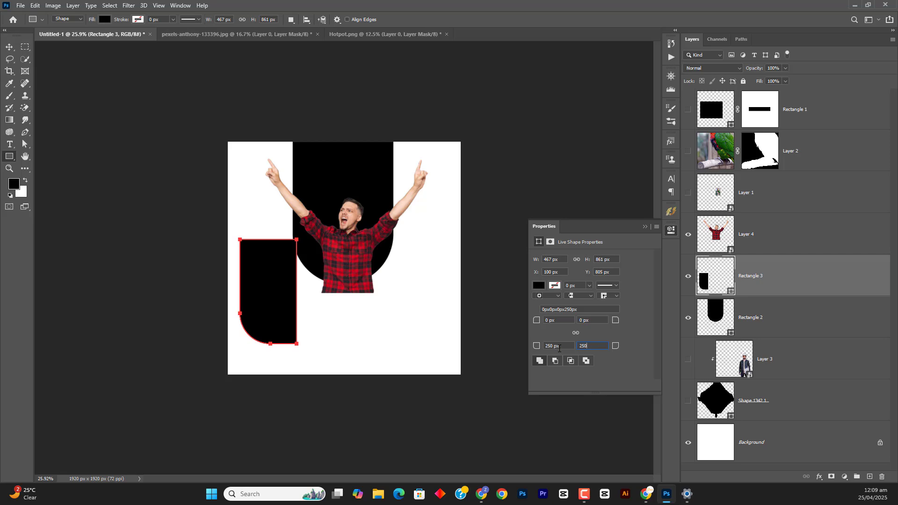
pyautogui.write('250')
pyautogui.press('Return')
pyautogui.press('v')
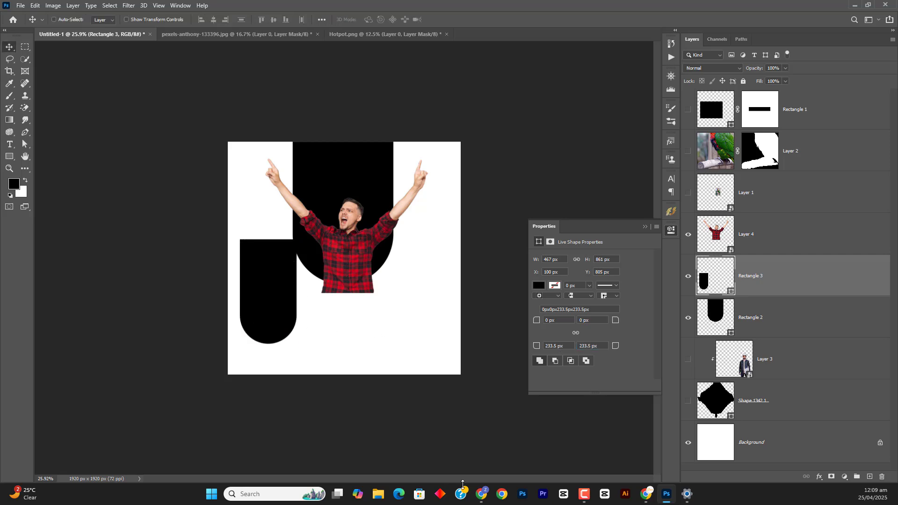
# Check the Freepik poster reference again and delete the second rounded rectangle from Untitled-1
pyautogui.click(645, 493)
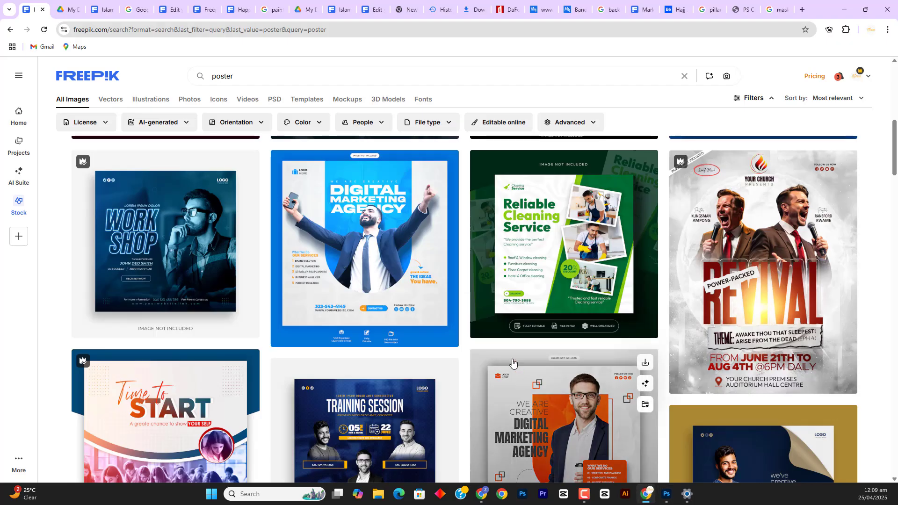
pyautogui.click(667, 494)
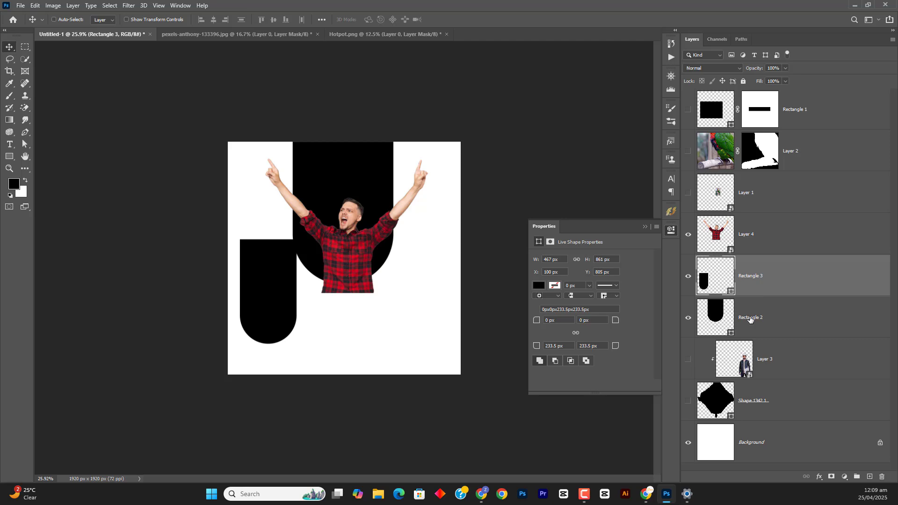
pyautogui.press('Delete')
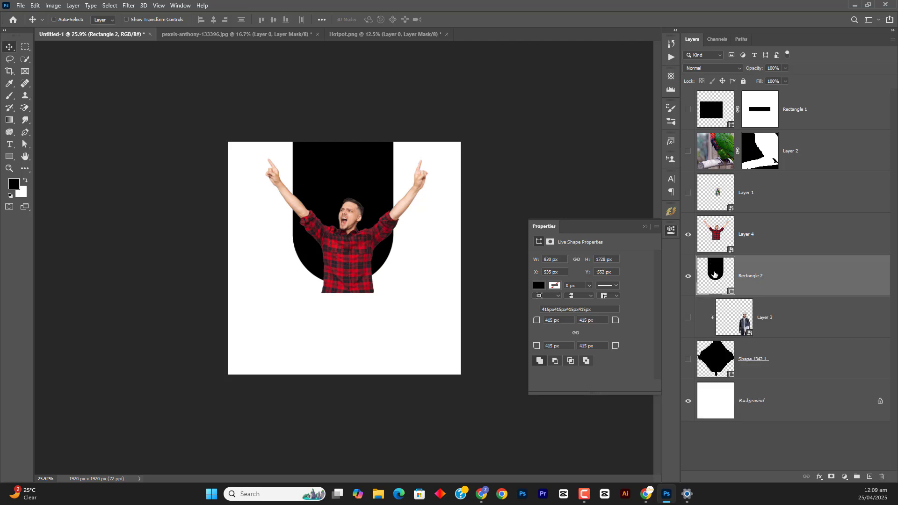
# Move the rounded black shape behind the man slightly down to a Y position of about -529 px
pyautogui.moveTo(337, 183)
pyautogui.mouseDown()
pyautogui.moveTo(337, 273)
pyautogui.moveTo(343, 185)
pyautogui.mouseUp()
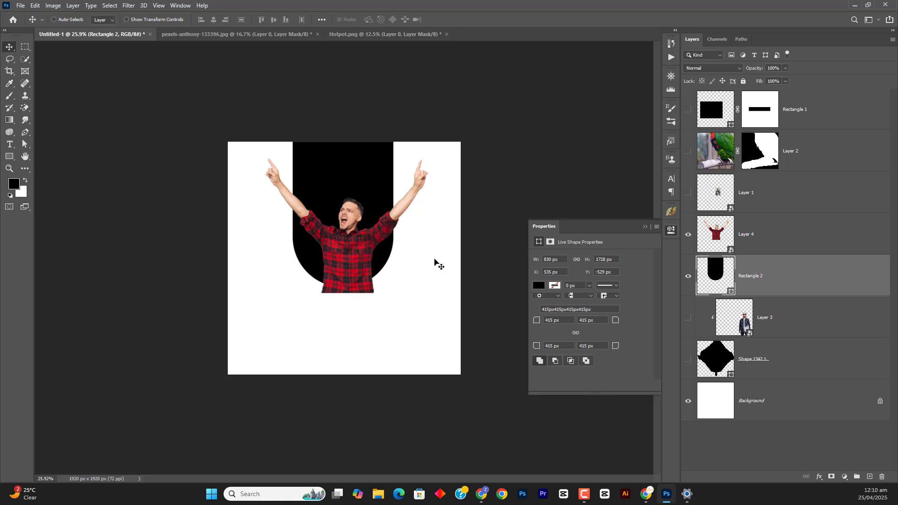
# Try clipping the man's layer to the rounded black shape beneath it, and release the clipping mask
pyautogui.click(787, 254)
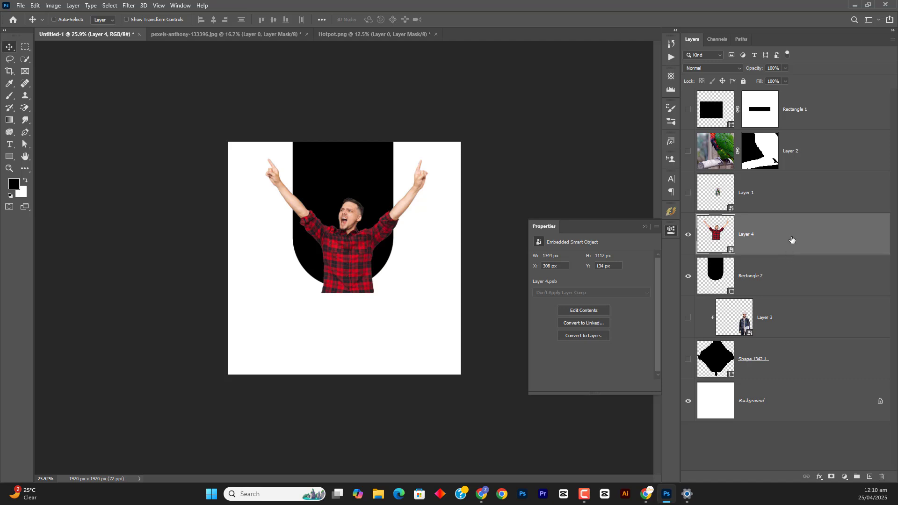
pyautogui.rightClick(792, 240)
pyautogui.click(707, 287)
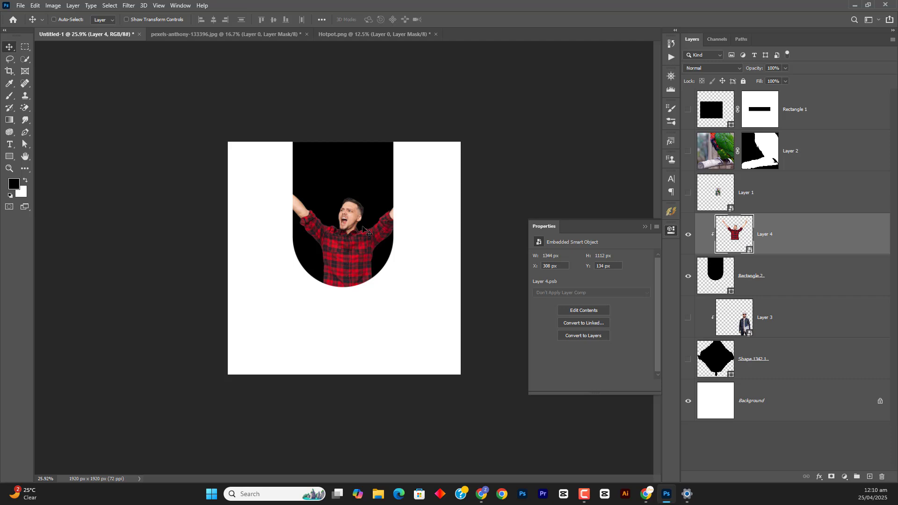
pyautogui.hotkey('ctrl', 'alt', 'g')
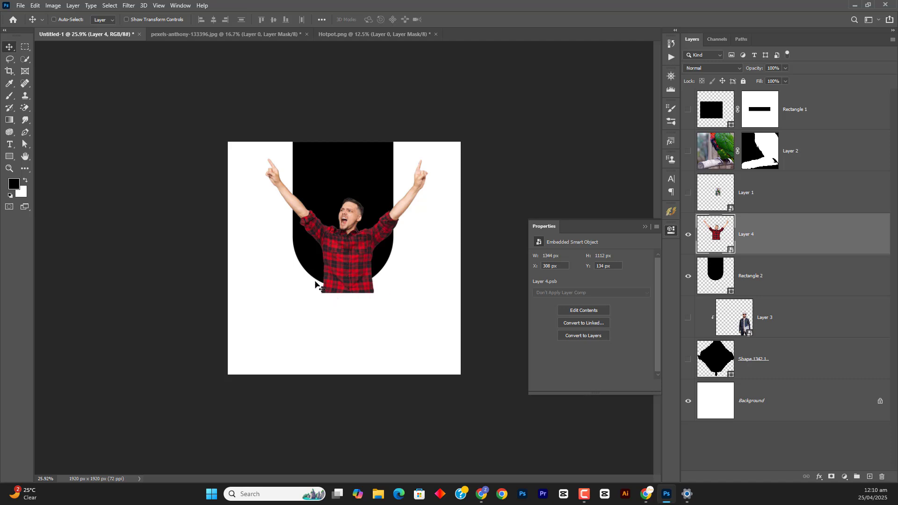
# Add a mask to the man's layer, try brushing out the shirt below the rounded shape, and undo the strokes
pyautogui.scroll(5, 358, 294)
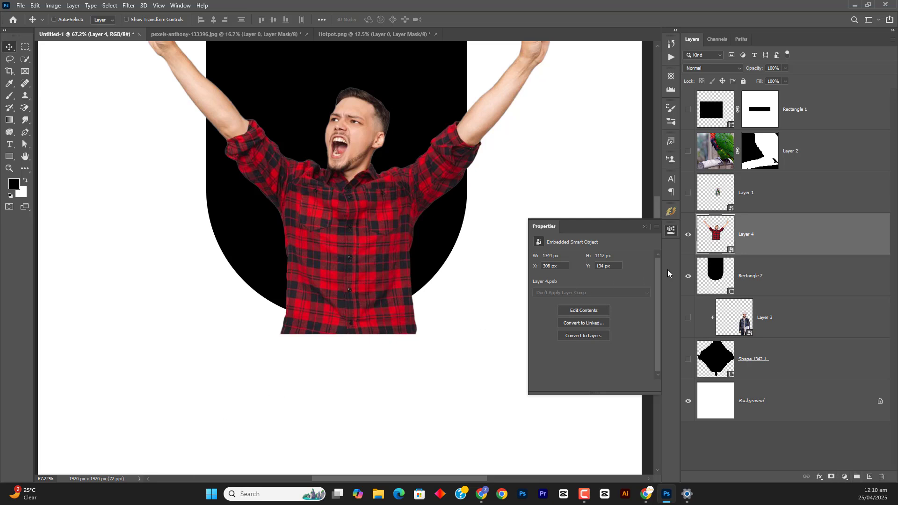
pyautogui.click(830, 476)
pyautogui.press('b')
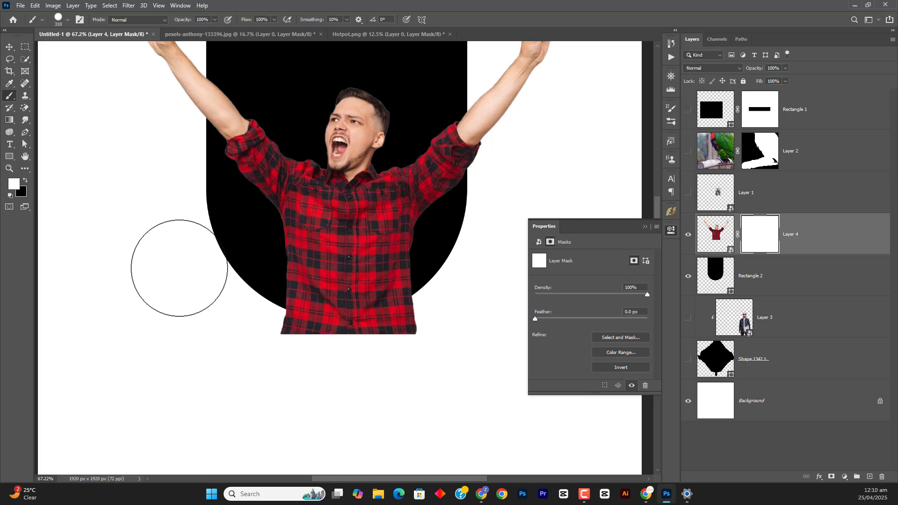
pyautogui.click(25, 180)
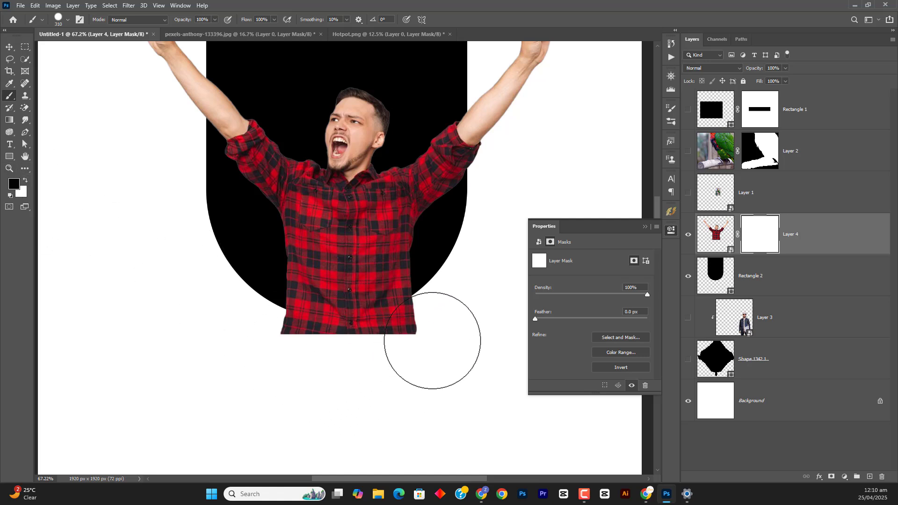
pyautogui.moveTo(453, 338)
pyautogui.mouseDown()
pyautogui.moveTo(429, 358)
pyautogui.moveTo(380, 371)
pyautogui.moveTo(323, 373)
pyautogui.moveTo(222, 349)
pyautogui.moveTo(226, 342)
pyautogui.moveTo(280, 360)
pyautogui.moveTo(368, 364)
pyautogui.moveTo(435, 334)
pyautogui.mouseUp()
pyautogui.press('x')
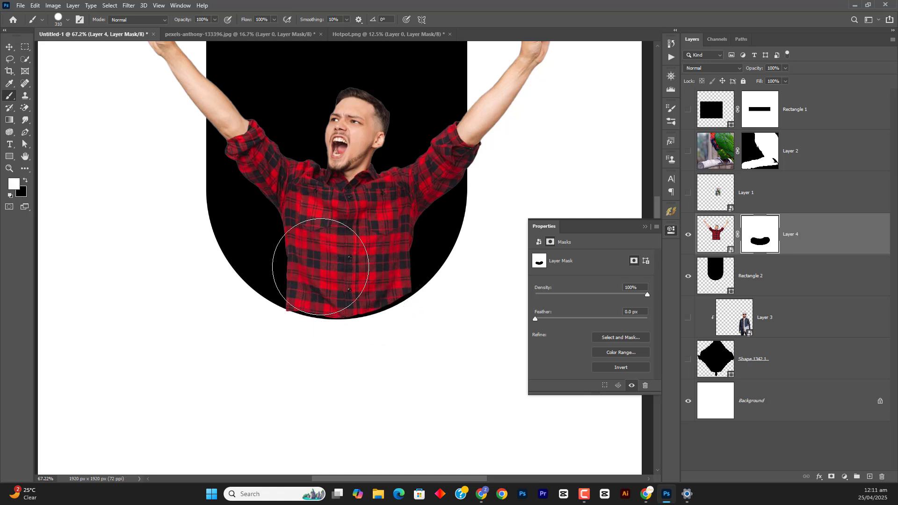
pyautogui.moveTo(304, 267); pyautogui.dragTo(368, 268)
pyautogui.hotkey('ctrl', 'z')
pyautogui.hotkey('ctrl', 'z')
pyautogui.hotkey('ctrl', 'z')
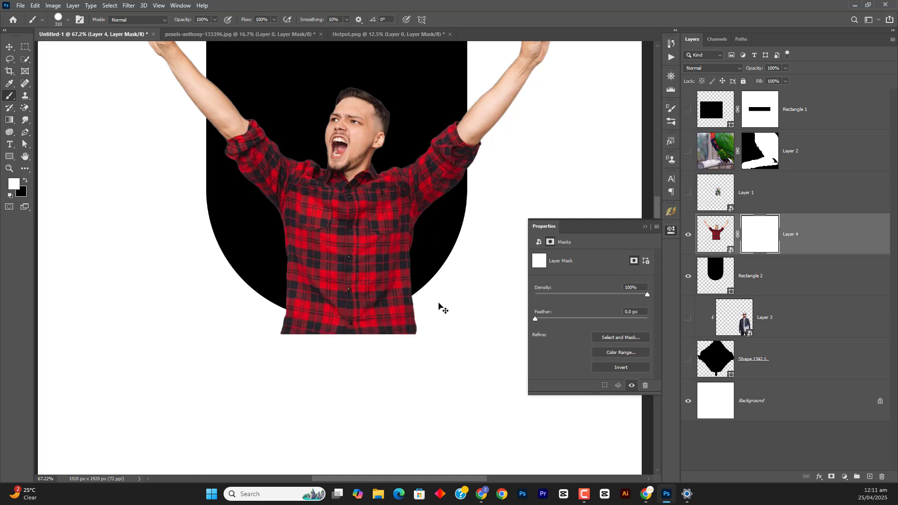
# Try an elliptical selection matching the rounded shape's lower curve, and undo both the selection and the man's layer mask
pyautogui.click(25, 46)
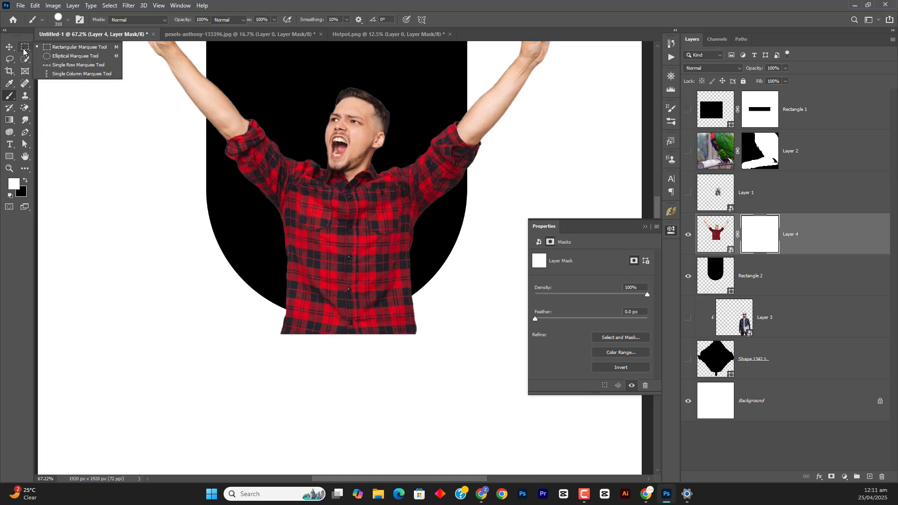
pyautogui.click(49, 64)
pyautogui.click(29, 49)
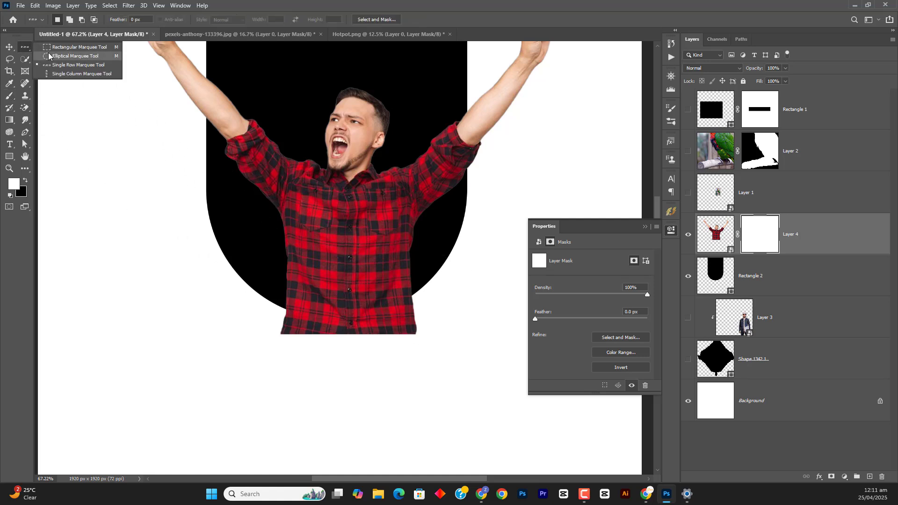
pyautogui.click(49, 56)
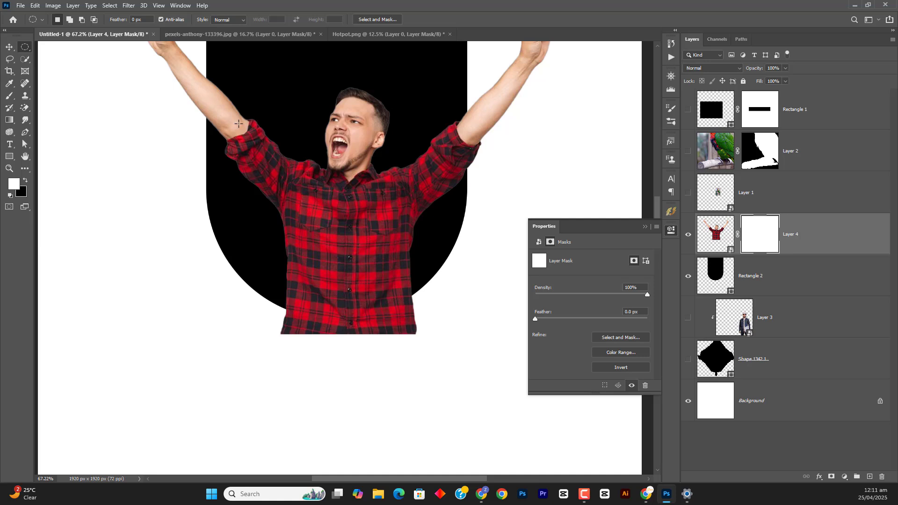
pyautogui.moveTo(268, 125); pyautogui.dragTo(461, 314)
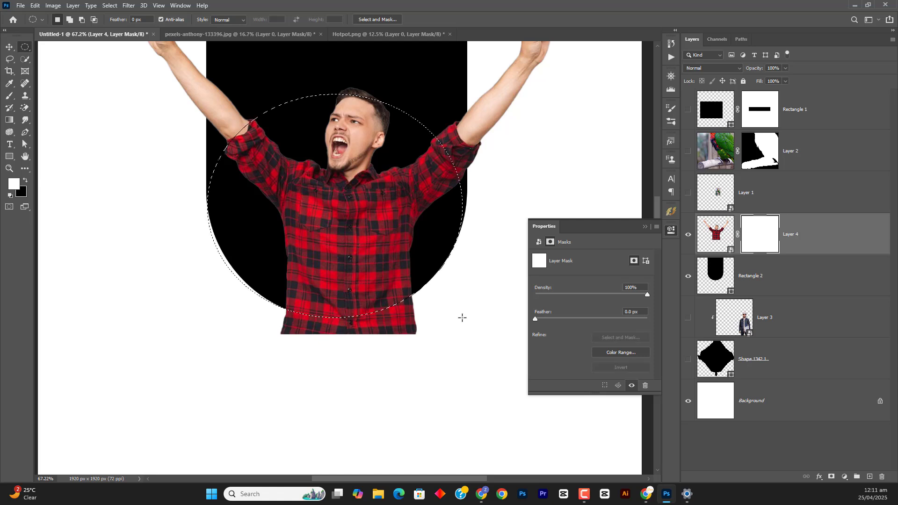
pyautogui.click(689, 234)
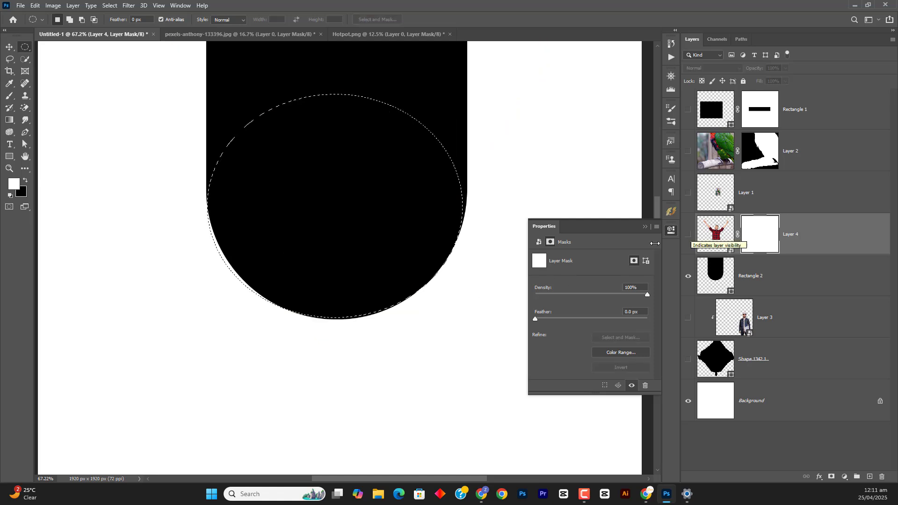
pyautogui.hotkey('ctrl', 'z')
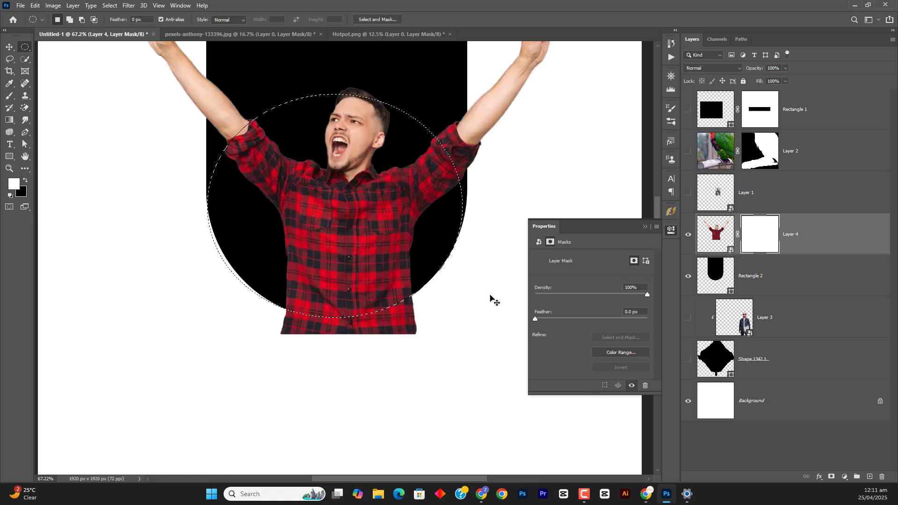
pyautogui.hotkey('ctrl', 'z')
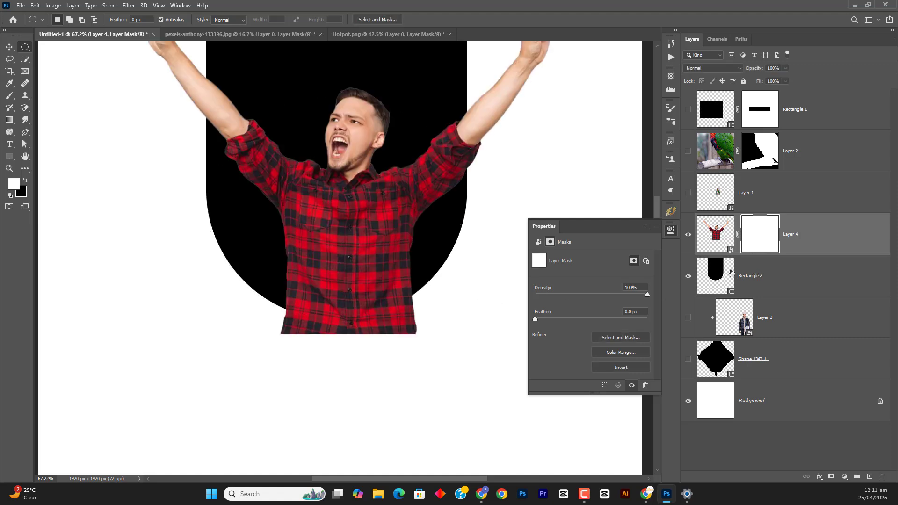
pyautogui.hotkey('ctrl', 'z')
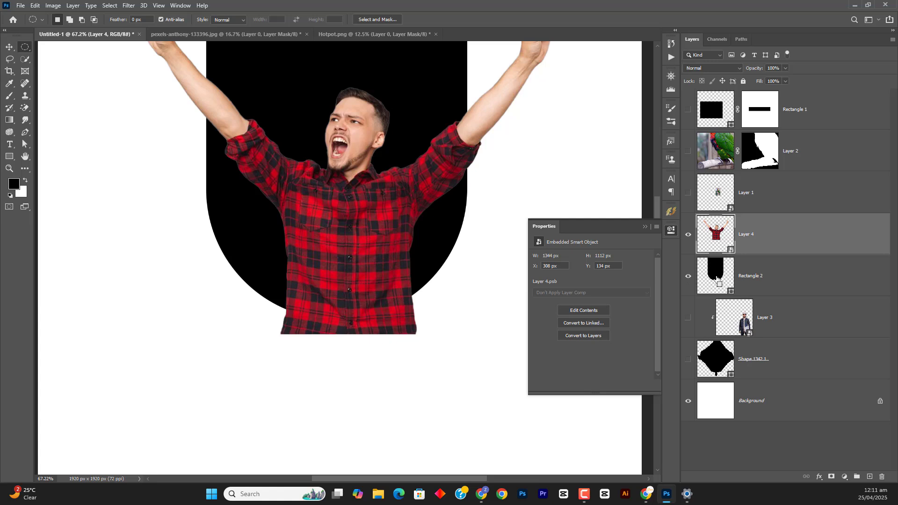
# Load the rounded shape's outline as a selection and mask the man's layer so only the area inside it shows
pyautogui.keyDown('ctrl'); pyautogui.click(714, 278); pyautogui.keyUp('ctrl')
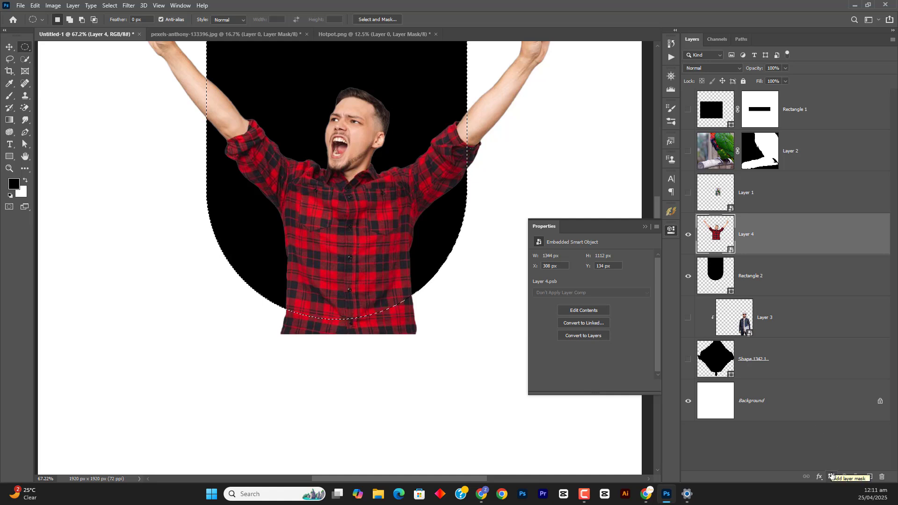
pyautogui.scroll(-3, 419, 213)
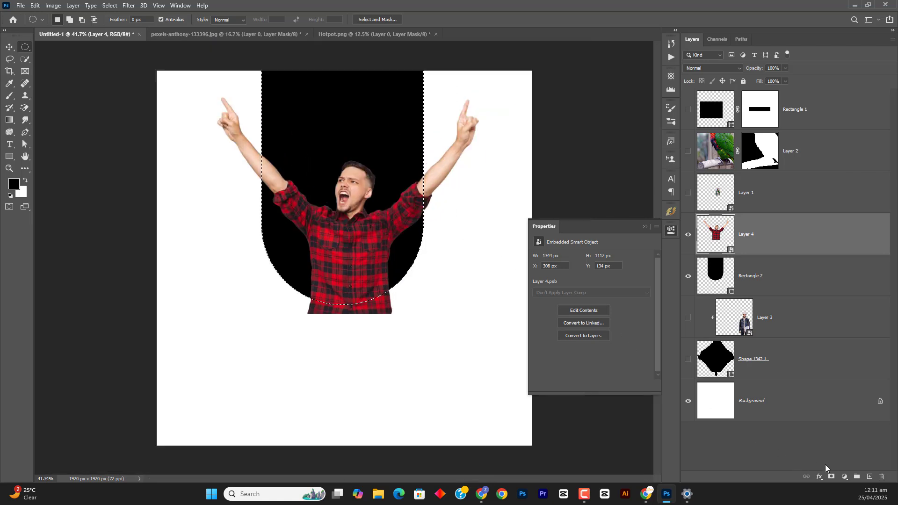
pyautogui.keyDown('alt'); pyautogui.click(835, 477); pyautogui.keyUp('alt')
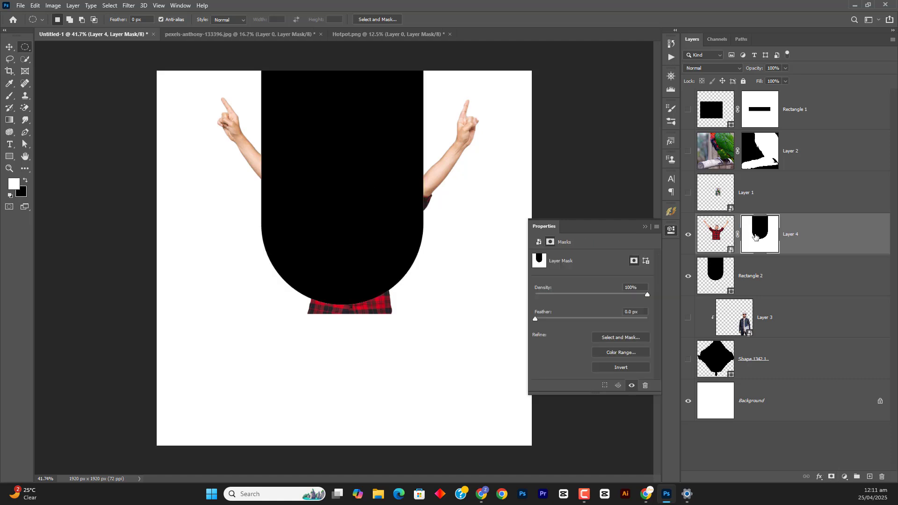
pyautogui.hotkey('ctrl', 'z')
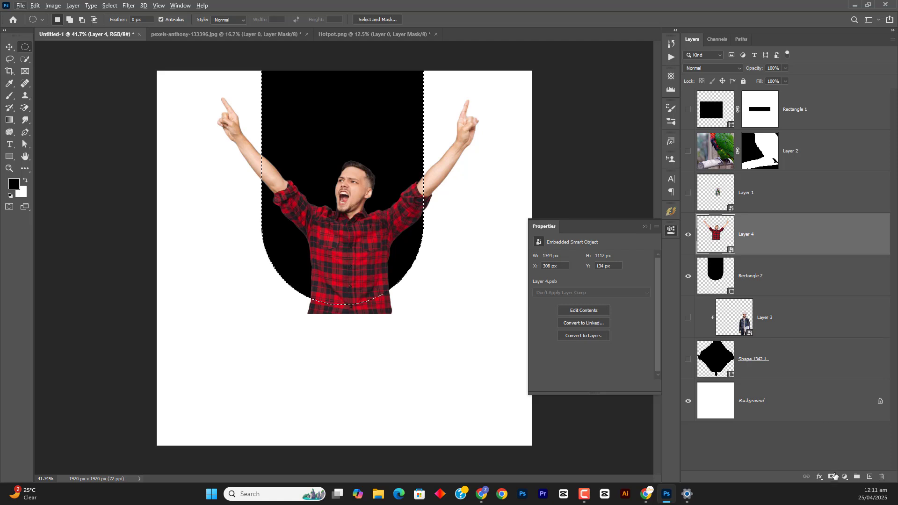
pyautogui.click(835, 477)
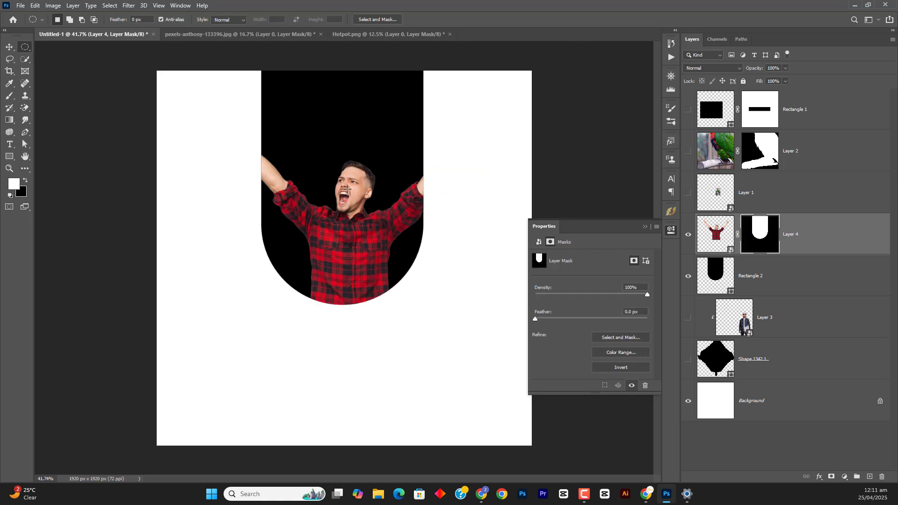
# Paint white on the man's layer mask with the Brush to reveal both raised arms and hands outside the shape
pyautogui.press('b')
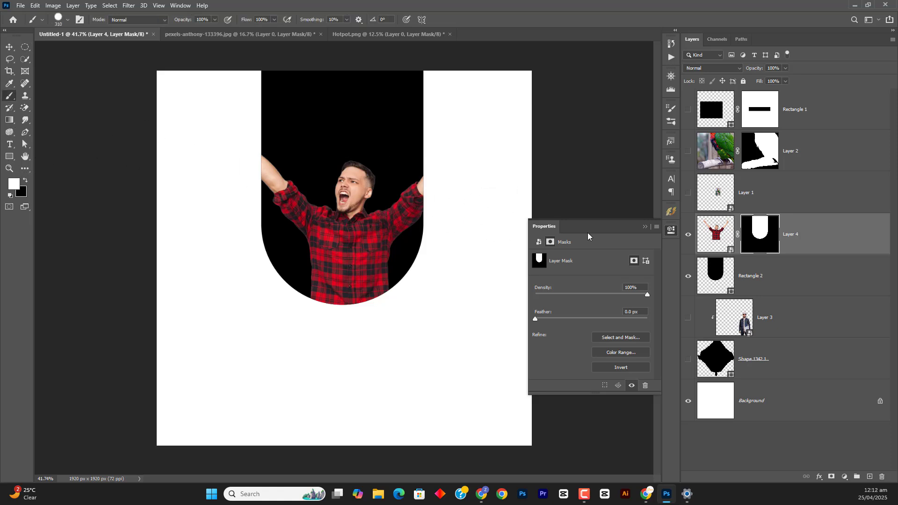
pyautogui.moveTo(415, 192)
pyautogui.mouseDown()
pyautogui.moveTo(510, 123)
pyautogui.moveTo(464, 138)
pyautogui.moveTo(475, 94)
pyautogui.mouseUp()
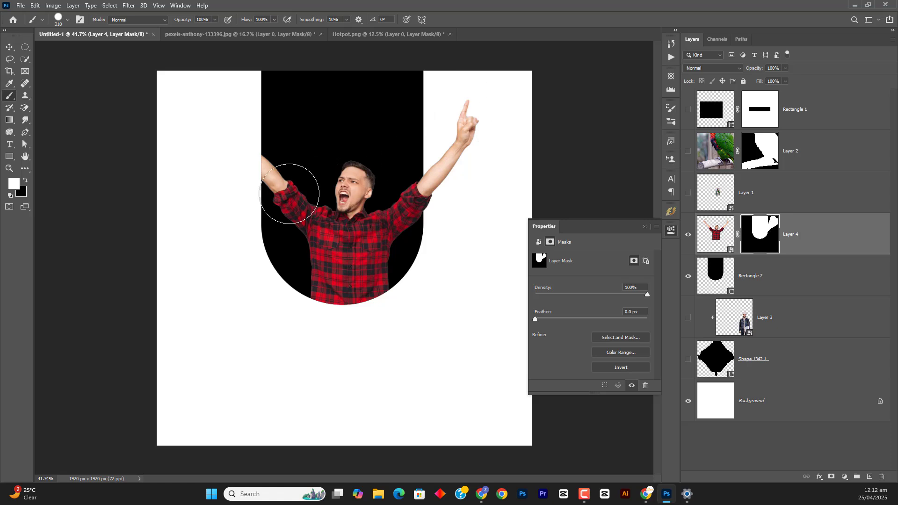
pyautogui.moveTo(291, 190)
pyautogui.mouseDown()
pyautogui.moveTo(190, 107)
pyautogui.moveTo(226, 110)
pyautogui.mouseUp()
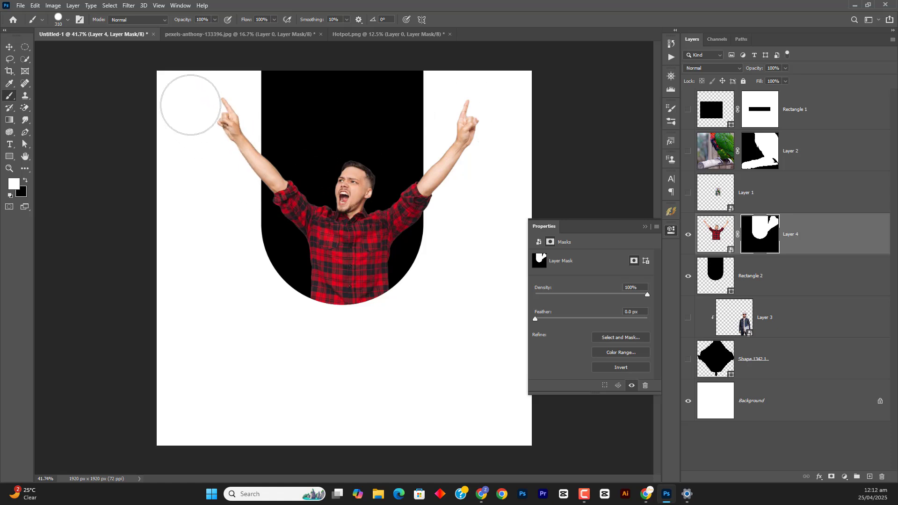
pyautogui.press('v')
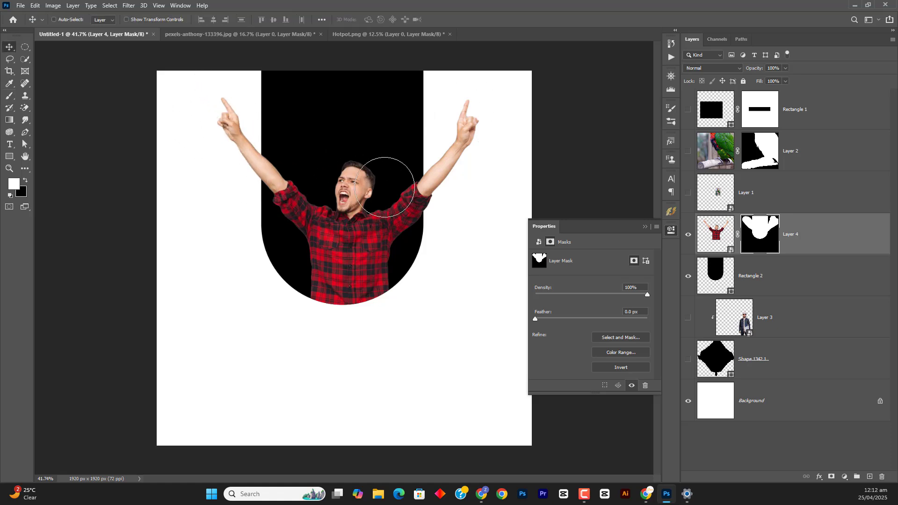
# Select the rounded shape's layer and examine the Digital Marketing Agency poster on Freepik, returning to Photoshop's Untitled-1
pyautogui.click(718, 274)
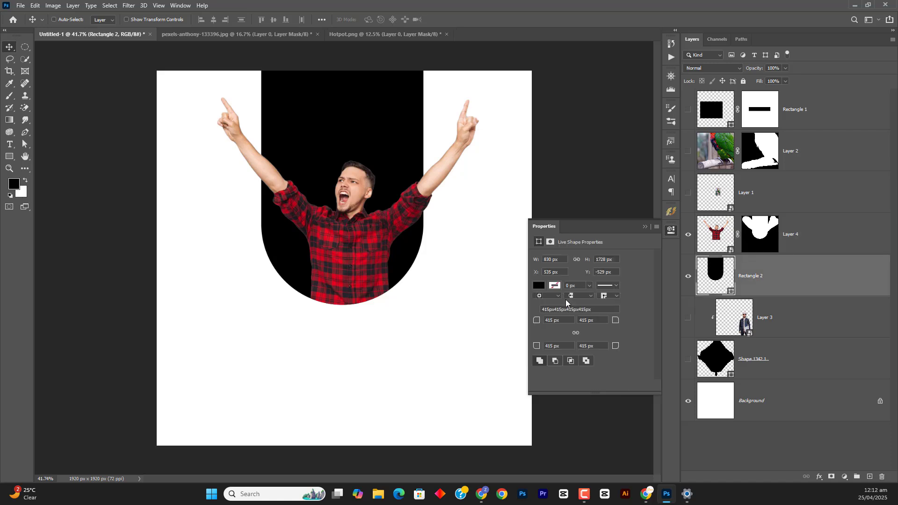
pyautogui.click(641, 495)
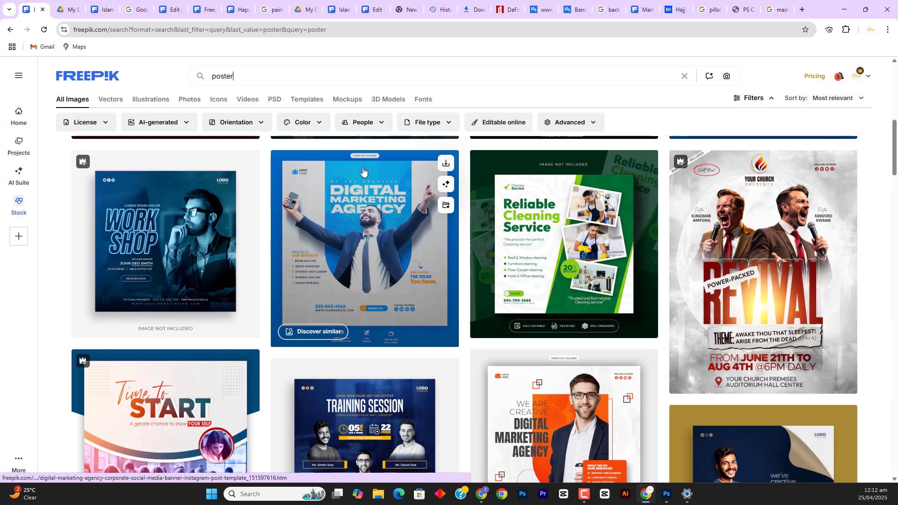
pyautogui.click(404, 206)
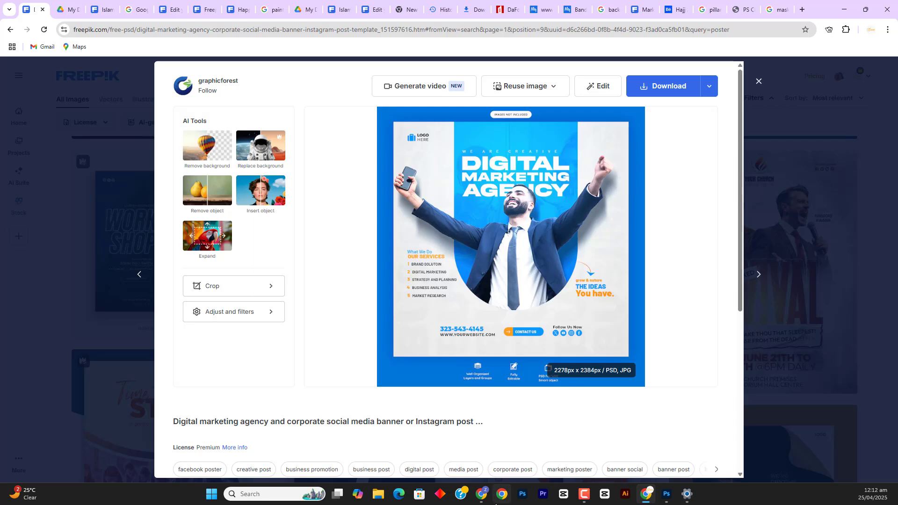
pyautogui.click(667, 493)
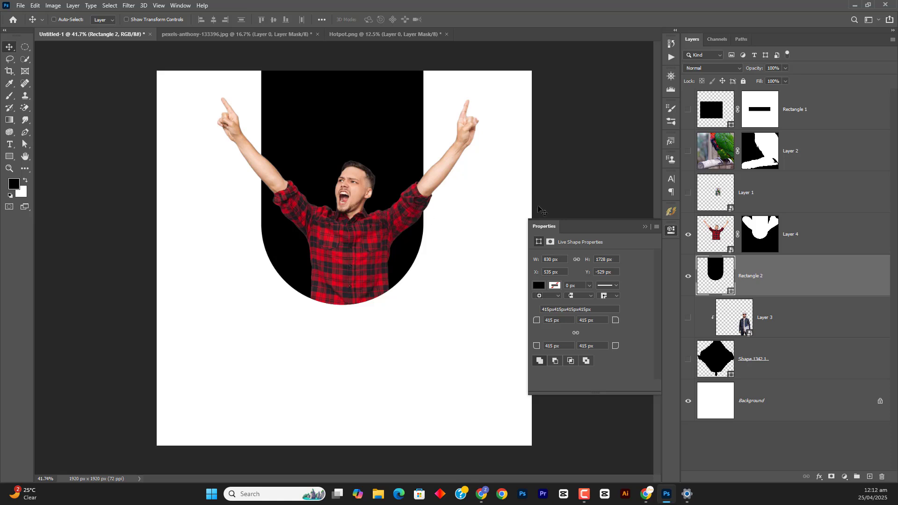
# Make the parrot photo on Layer 2 visible as a Smart Object without its layer mask
pyautogui.click(695, 161)
pyautogui.click(688, 151)
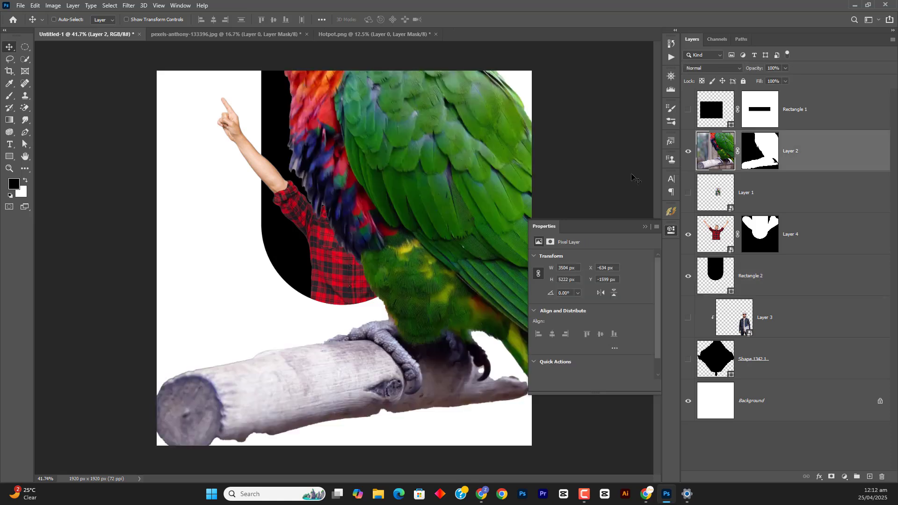
pyautogui.keyDown('shift'); pyautogui.click(763, 163); pyautogui.keyUp('shift')
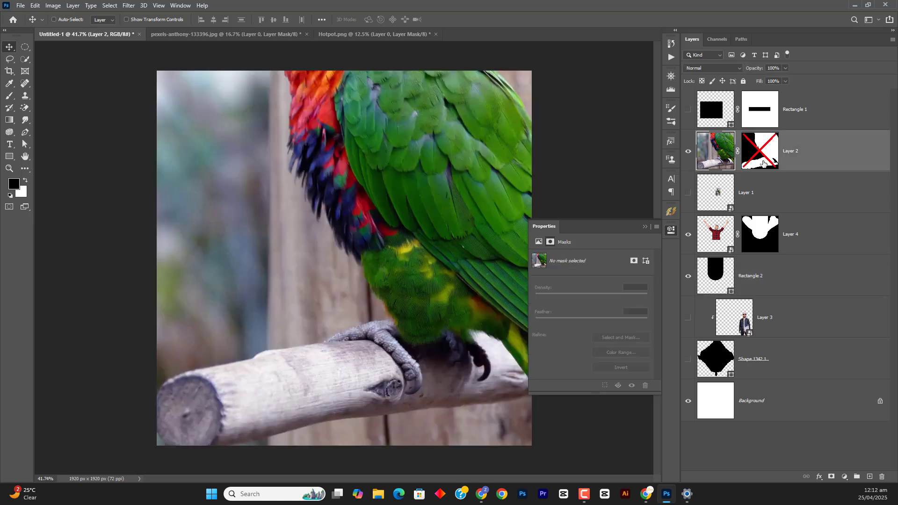
pyautogui.click(719, 144)
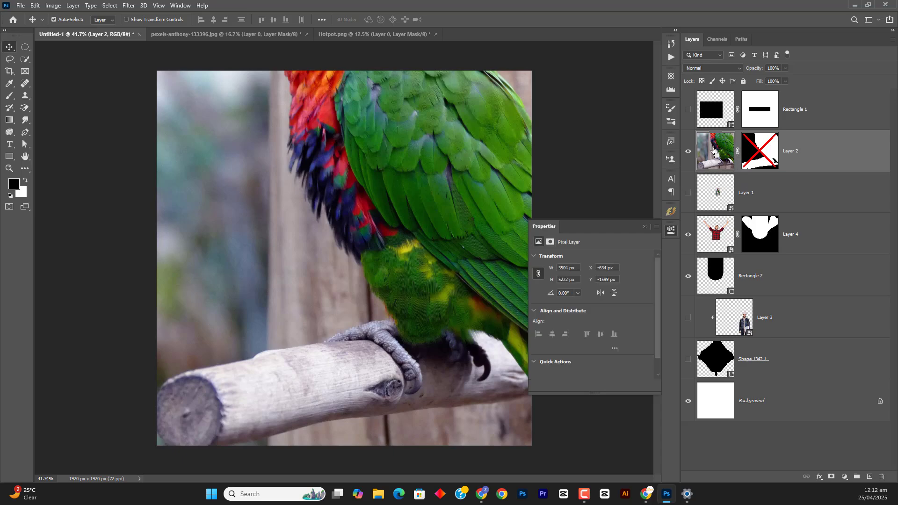
pyautogui.hotkey('ctrl', 'z')
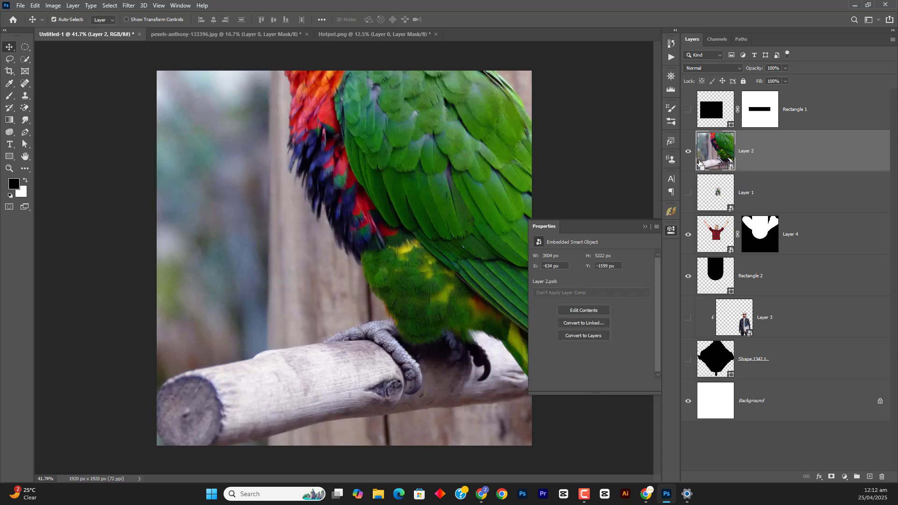
# Scale the parrot photo on Layer 2 to about 27% and position it over the rounded shape
pyautogui.hotkey('ctrl', 't')
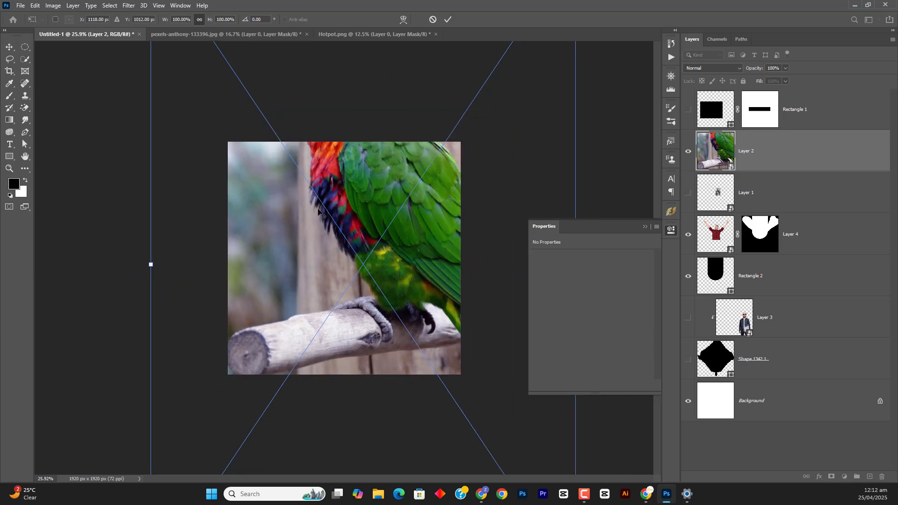
pyautogui.moveTo(148, 268); pyautogui.dragTo(304, 262)
pyautogui.moveTo(350, 282); pyautogui.dragTo(330, 236)
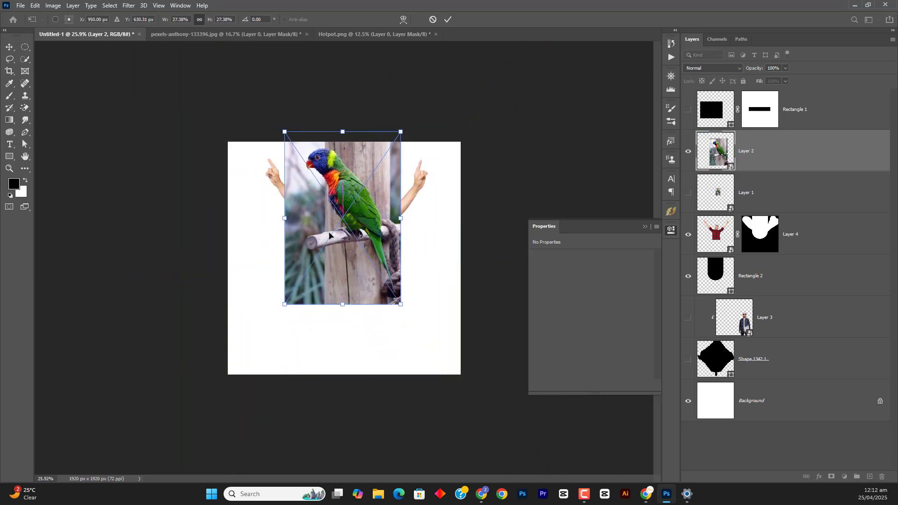
pyautogui.click(447, 20)
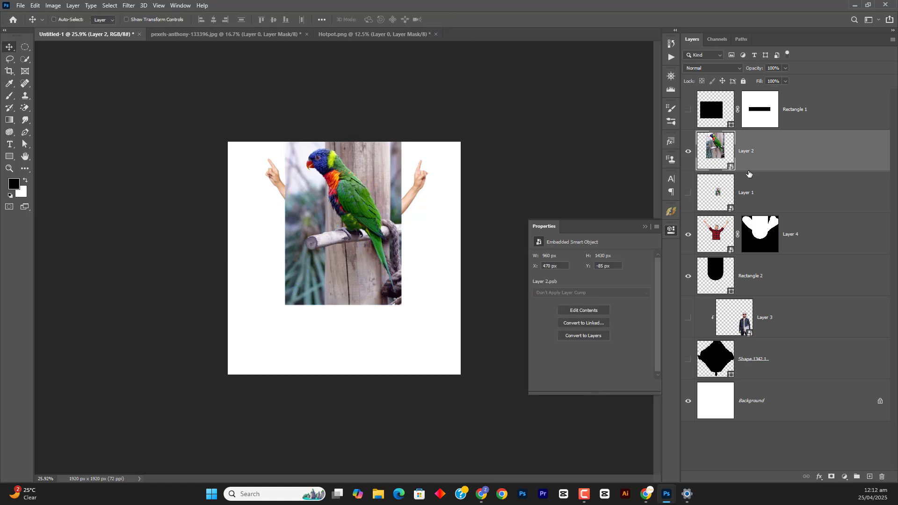
# Move the parrot layer directly below the man's layer and clip it to the rounded shape on Rectangle 2
pyautogui.moveTo(749, 174); pyautogui.dragTo(769, 253)
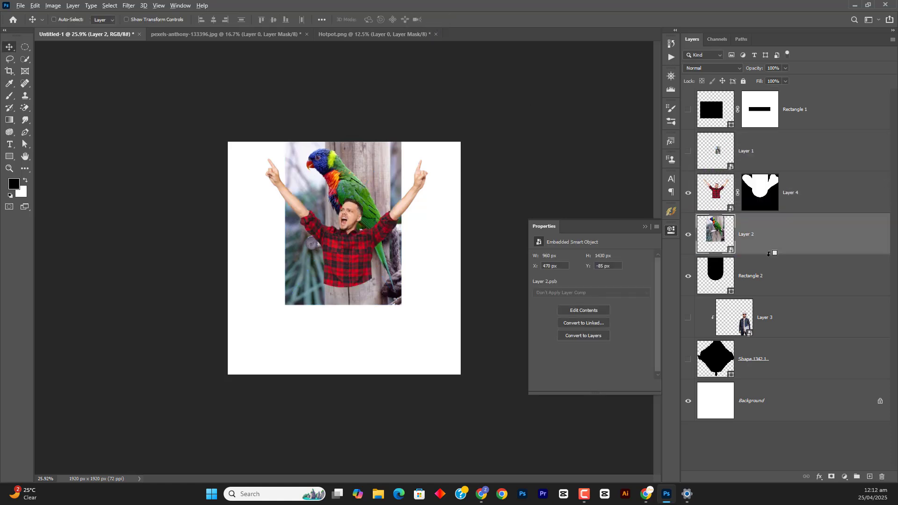
pyautogui.keyDown('alt'); pyautogui.click(768, 254); pyautogui.keyUp('alt')
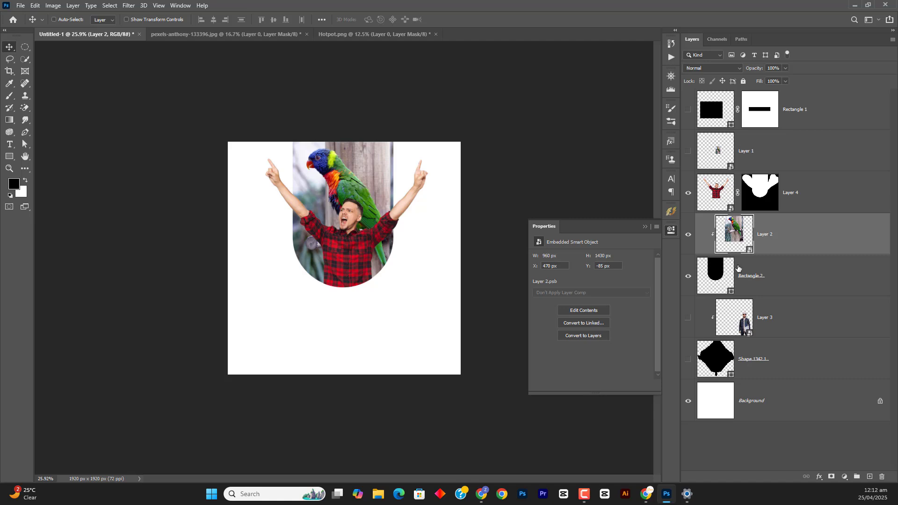
pyautogui.click(716, 69)
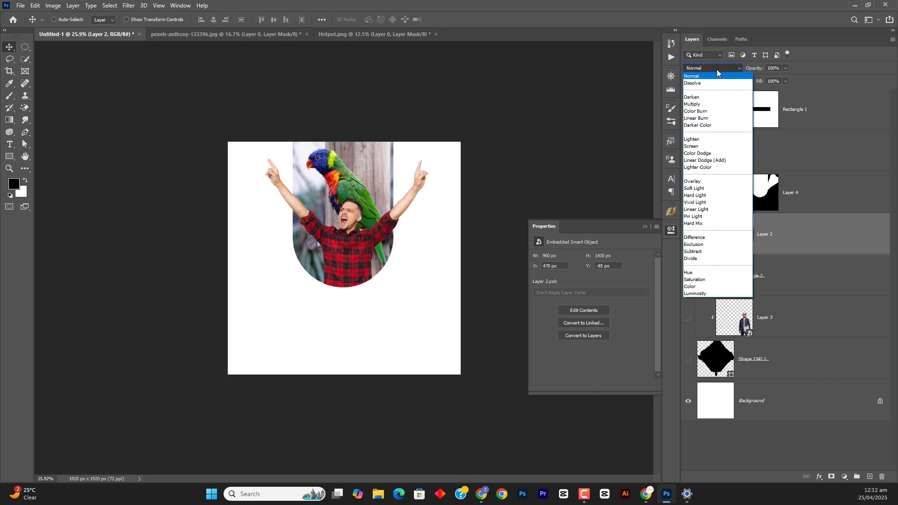
pyautogui.click(720, 75)
# Recolor the rounded shape on Rectangle 2 to blue 0084e0
pyautogui.doubleClick(719, 278)
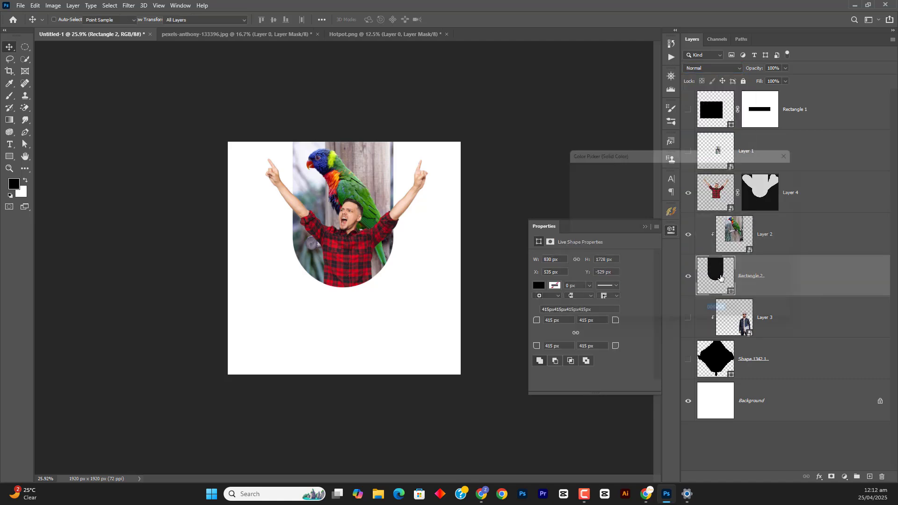
pyautogui.moveTo(693, 228); pyautogui.dragTo(694, 223)
pyautogui.click(681, 184)
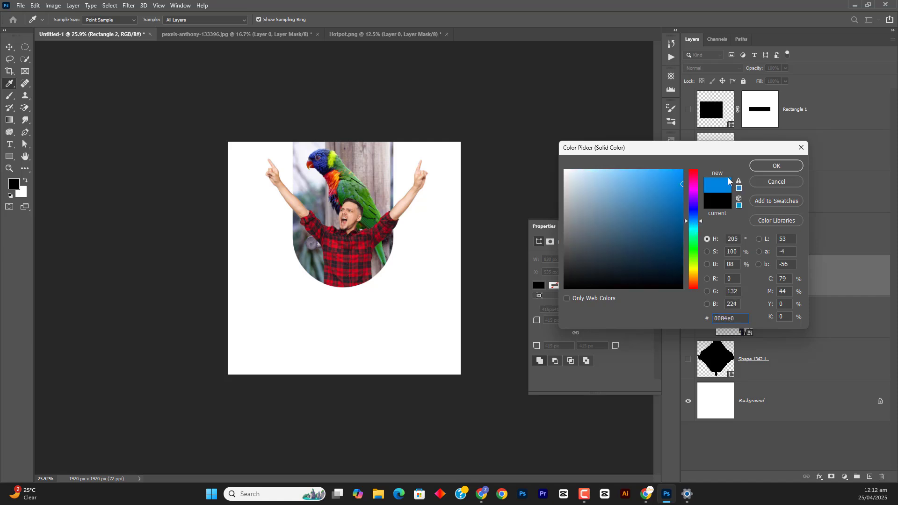
pyautogui.click(755, 167)
# Set the clipped parrot layer's blend mode to Soft Light and its opacity to 28%
pyautogui.click(758, 238)
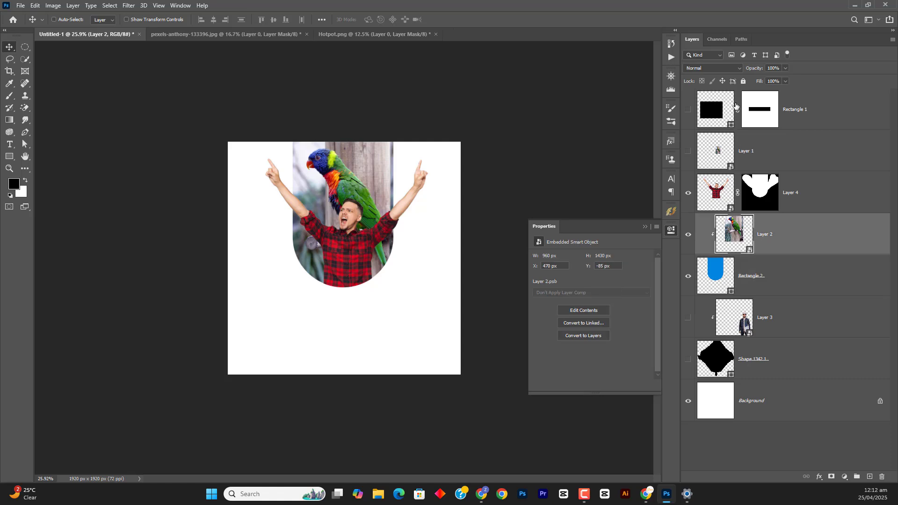
pyautogui.click(720, 68)
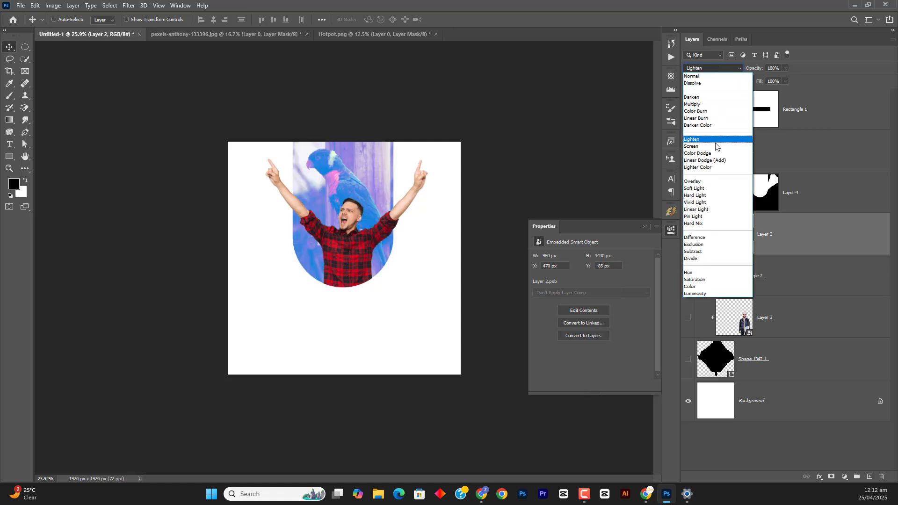
pyautogui.click(720, 189)
pyautogui.moveTo(760, 72); pyautogui.dragTo(723, 72)
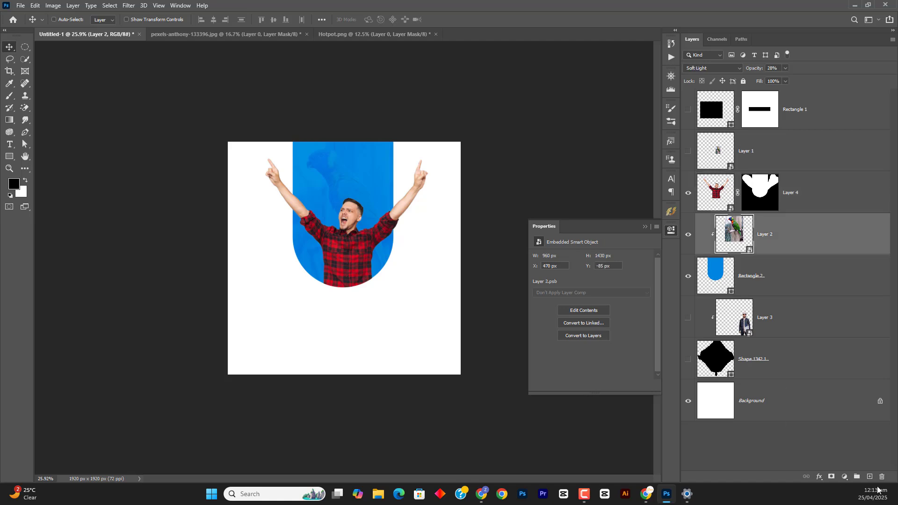
# Start a horizontal text object on a new layer above the parrot photo and set its color to ffffff
pyautogui.click(869, 476)
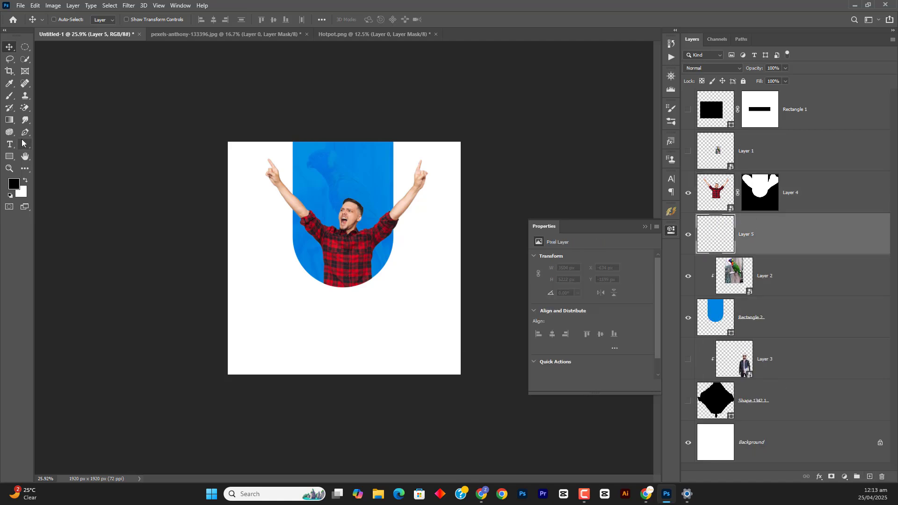
pyautogui.click(19, 145)
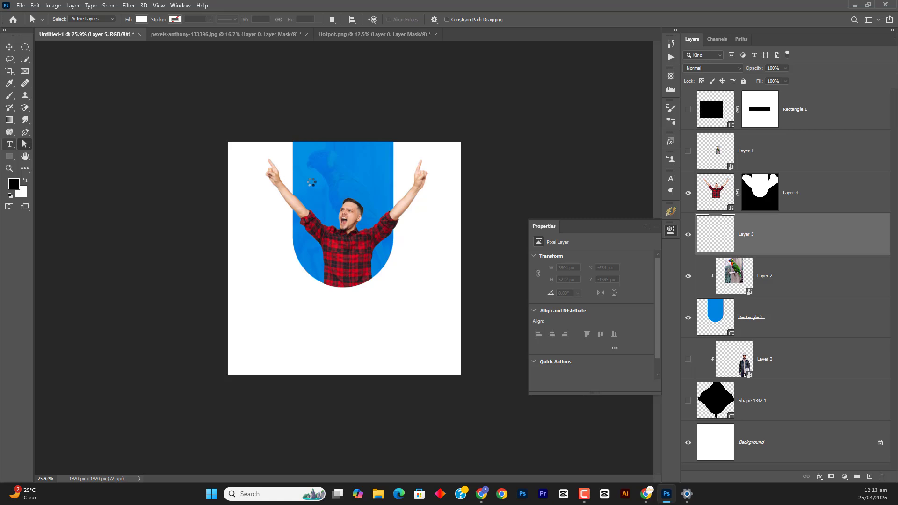
pyautogui.rightClick(9, 144)
pyautogui.click(52, 146)
pyautogui.click(281, 177)
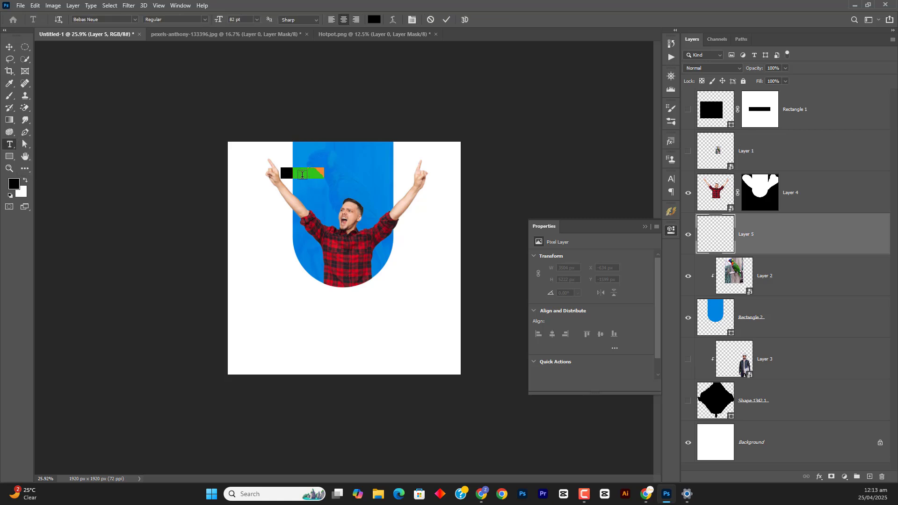
pyautogui.click(378, 21)
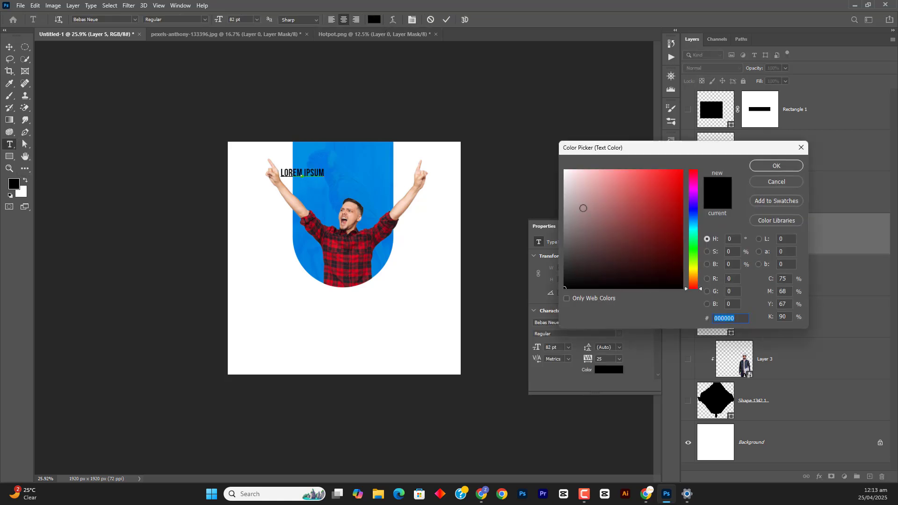
pyautogui.write('ffffff')
pyautogui.click(760, 168)
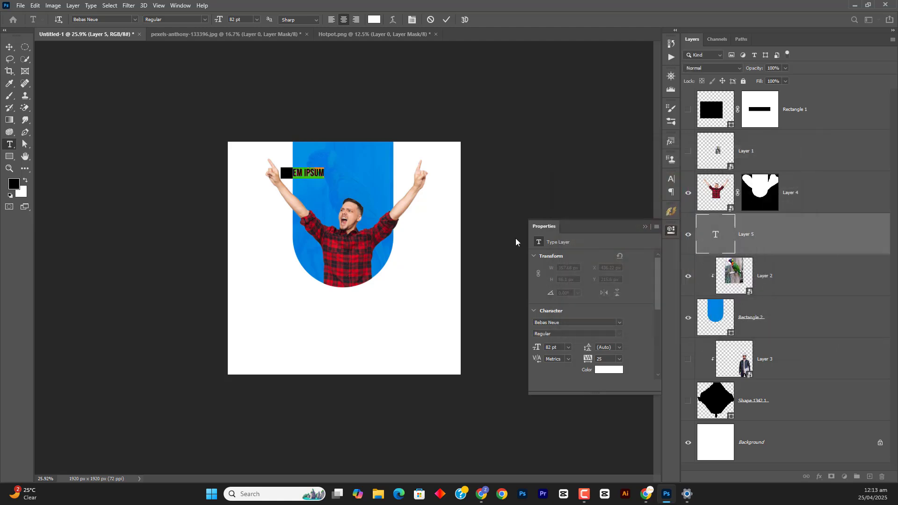
# Enter the heading DIGITAL MARKETING, break it into two lines before MARKETING, and commit the text
pyautogui.press('BackSpace')
pyautogui.write('DIG')
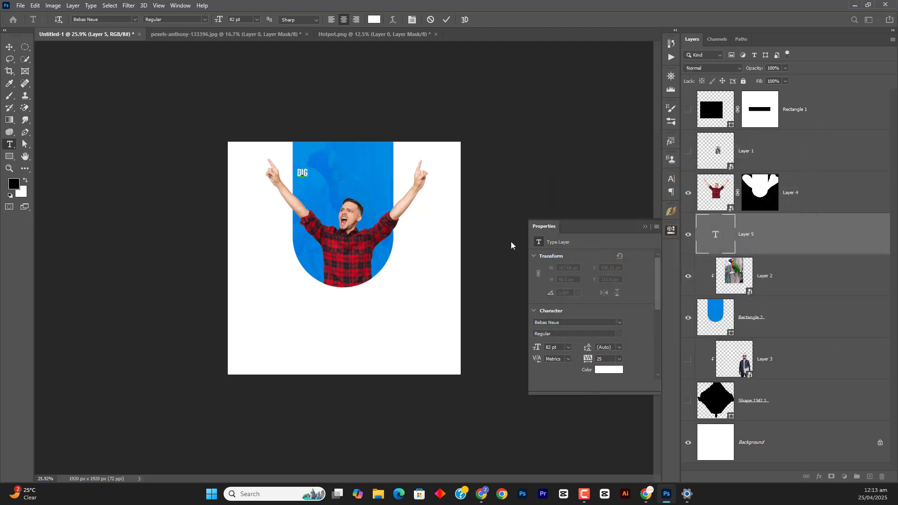
pyautogui.write('ITA')
pyautogui.write('MARK')
pyautogui.write('ETING')
pyautogui.click(297, 172)
pyautogui.press('Return')
pyautogui.hotkey('ctrl', 'Return')
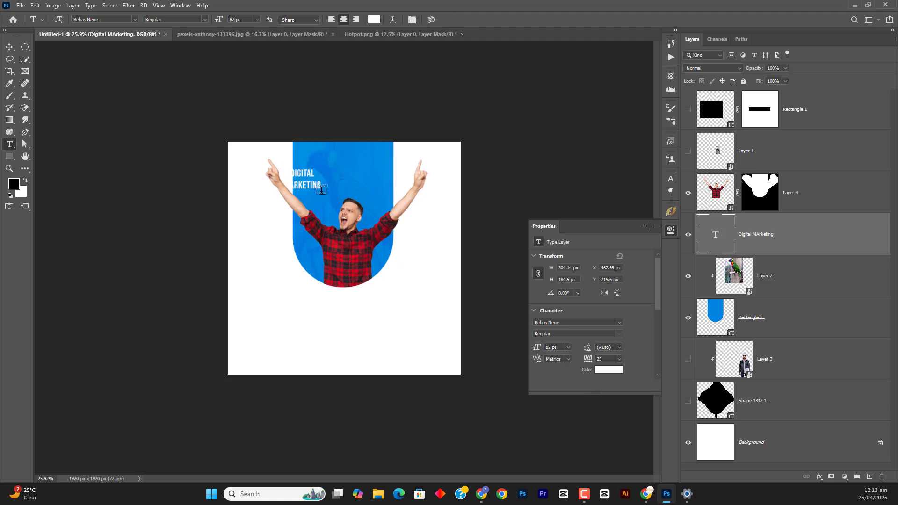
# Move the heading onto the blue rounded shape above the man's head and scale it to about 673 px wide
pyautogui.press('v')
pyautogui.moveTo(321, 189); pyautogui.dragTo(357, 181)
pyautogui.hotkey('ctrl', 't')
pyautogui.click(464, 21)
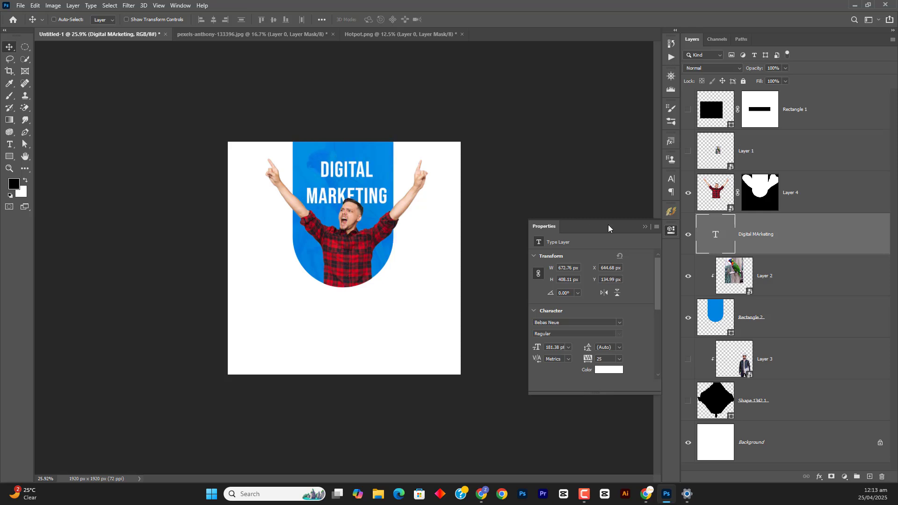
# Set the heading's leading to 154 pt and shift it down slightly so the man's head overlaps MARKETING
pyautogui.click(671, 179)
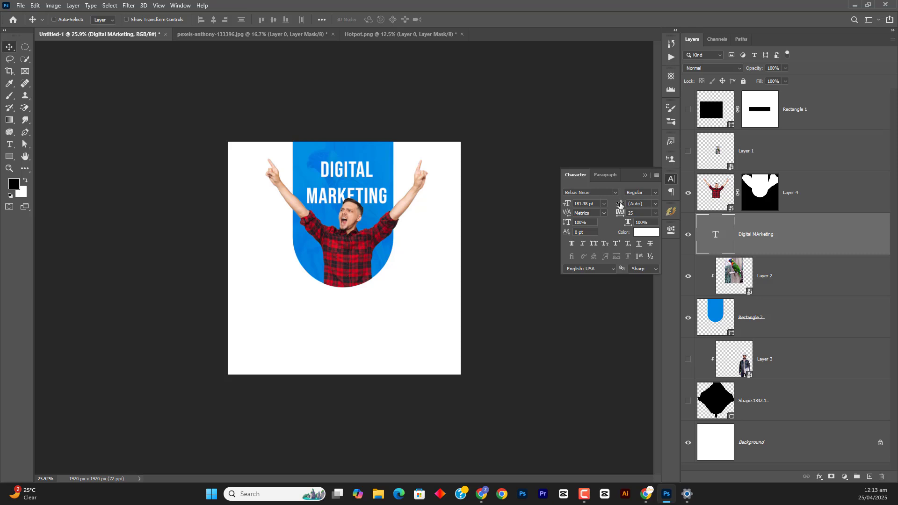
pyautogui.moveTo(618, 203); pyautogui.dragTo(586, 197)
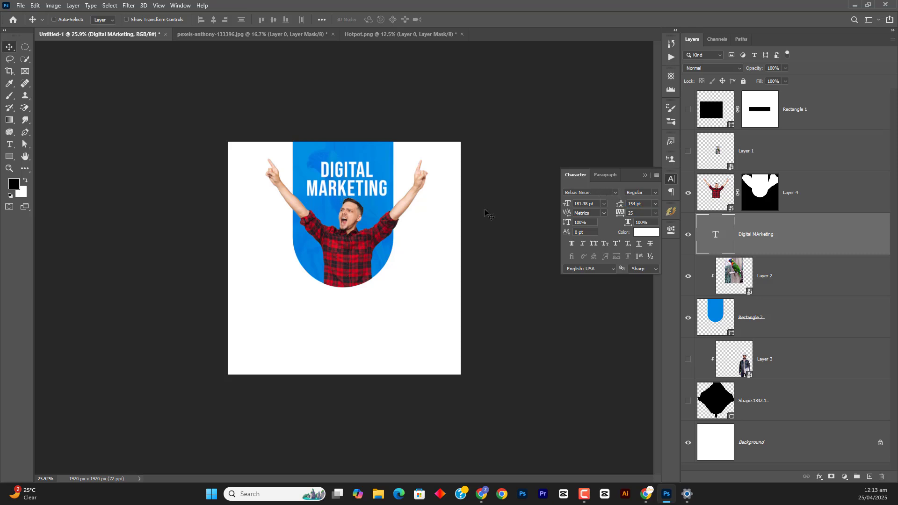
pyautogui.moveTo(370, 179); pyautogui.dragTo(370, 191)
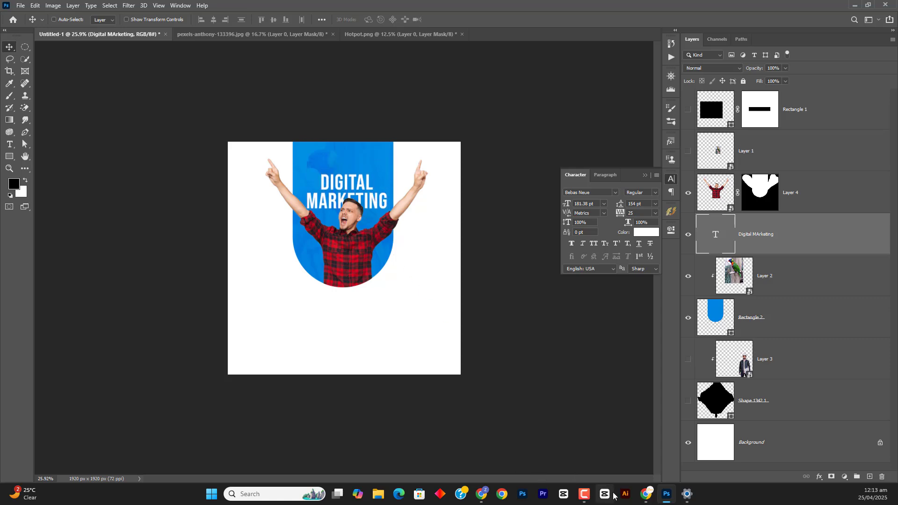
# Check the Digital Marketing Agency poster on Freepik, return to Photoshop, and add a Drop Shadow effect to the man's layer
pyautogui.click(665, 493)
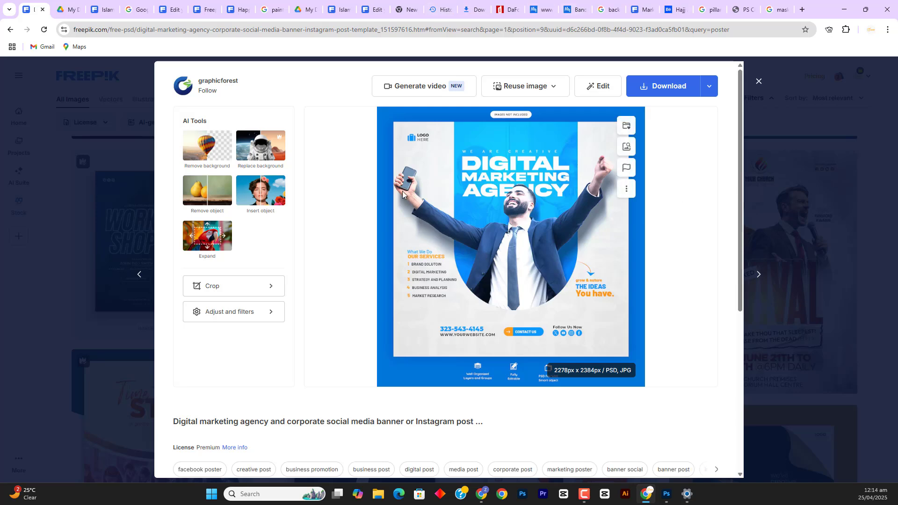
pyautogui.click(666, 494)
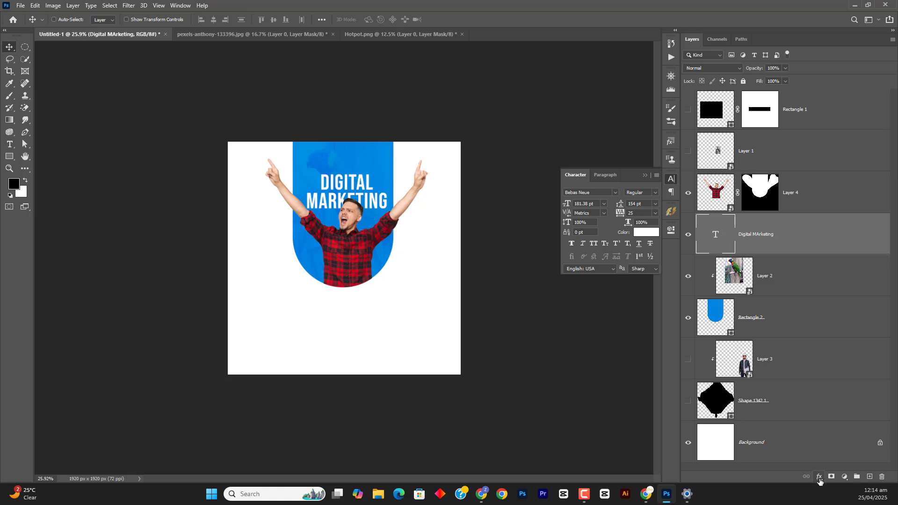
pyautogui.click(724, 187)
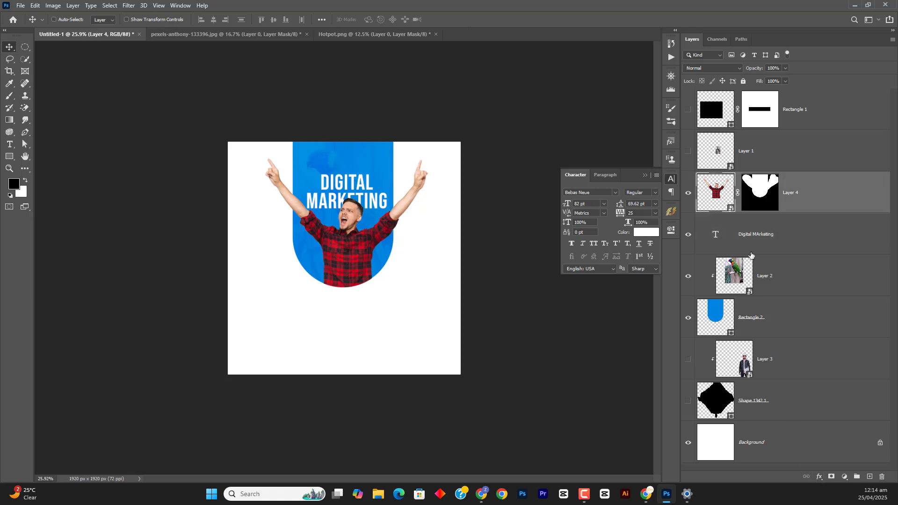
pyautogui.click(819, 476)
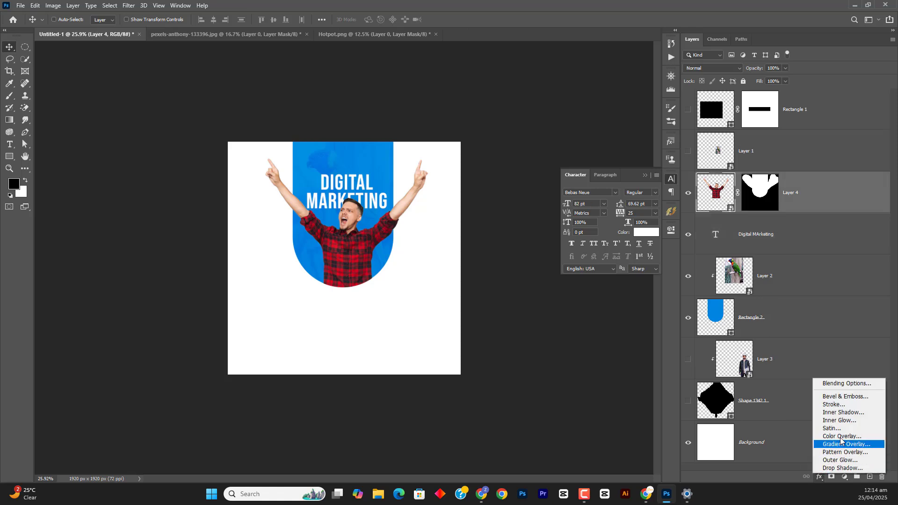
pyautogui.click(838, 468)
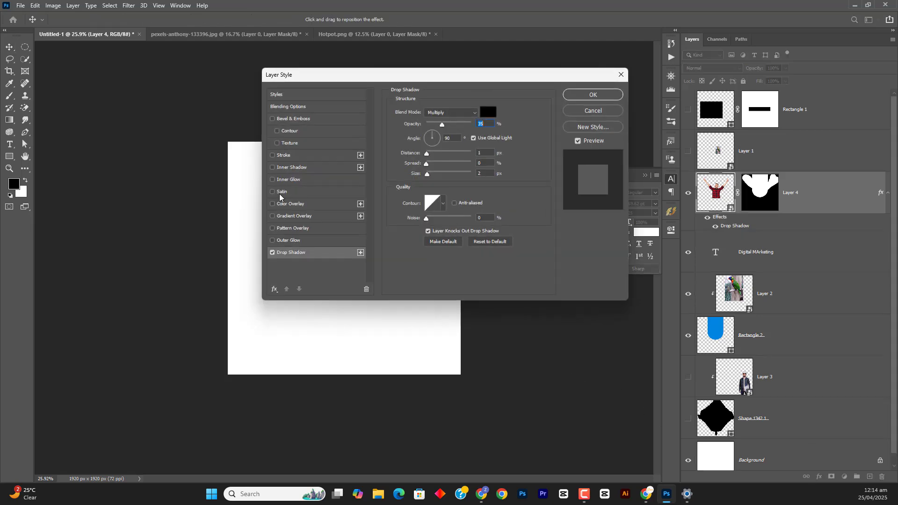
# Set the man's drop shadow distance to 32 px, increase its spread and size for a softer edge, and apply the effect
pyautogui.moveTo(380, 79); pyautogui.dragTo(592, 74)
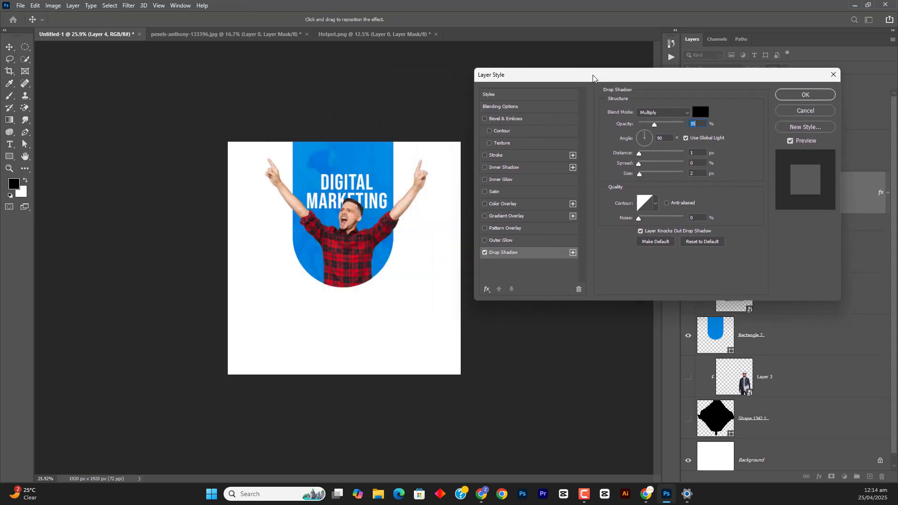
pyautogui.moveTo(361, 217); pyautogui.dragTo(361, 223)
pyautogui.moveTo(642, 139); pyautogui.dragTo(645, 126)
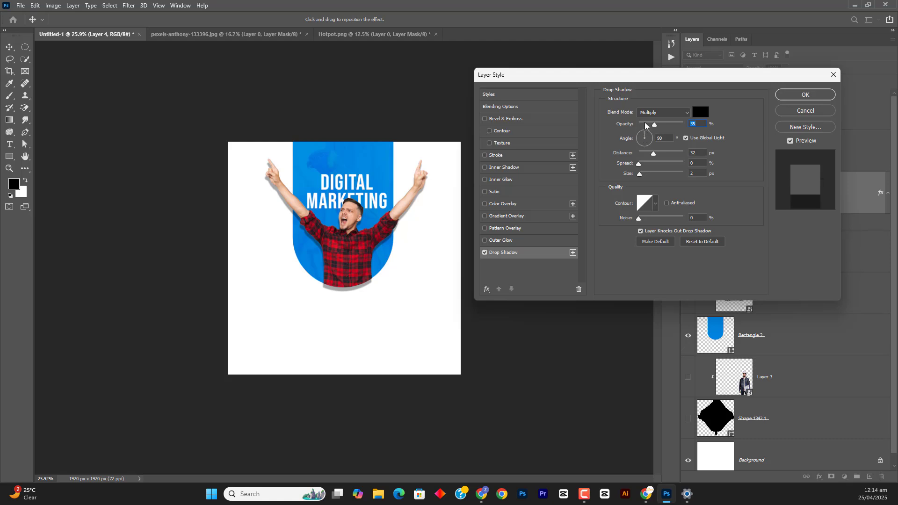
pyautogui.click(643, 173)
pyautogui.moveTo(641, 164); pyautogui.dragTo(644, 173)
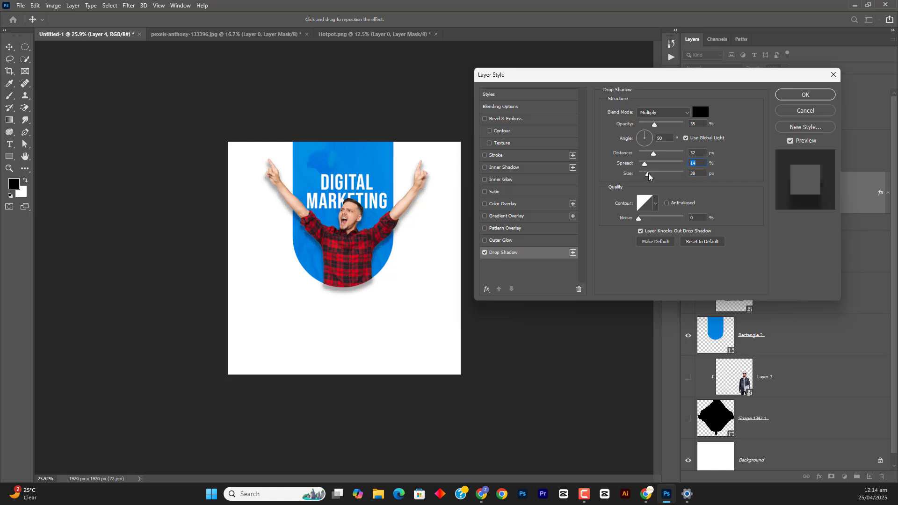
pyautogui.click(648, 173)
pyautogui.moveTo(644, 163); pyautogui.dragTo(649, 162)
pyautogui.click(649, 163)
pyautogui.click(798, 93)
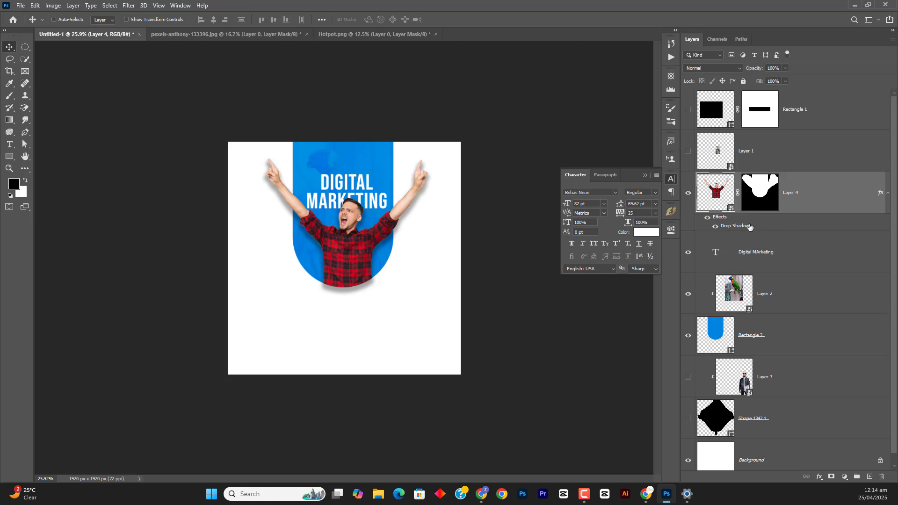
# Convert the man's drop shadow effect into its own layer and select that shadow layer
pyautogui.rightClick(723, 221)
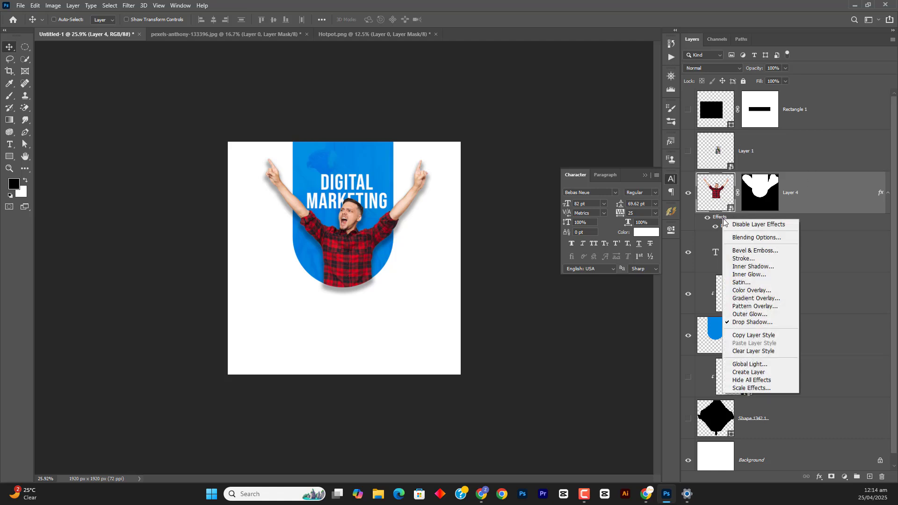
pyautogui.click(750, 372)
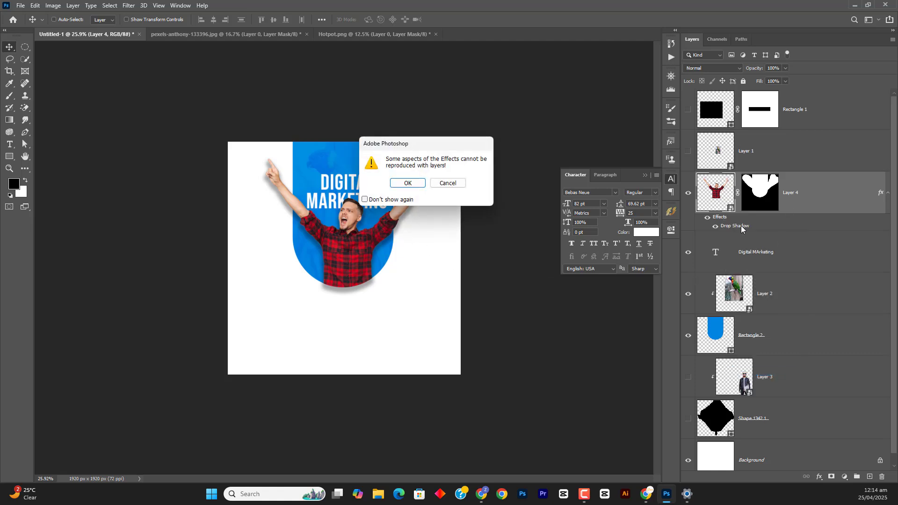
pyautogui.click(417, 184)
pyautogui.click(775, 244)
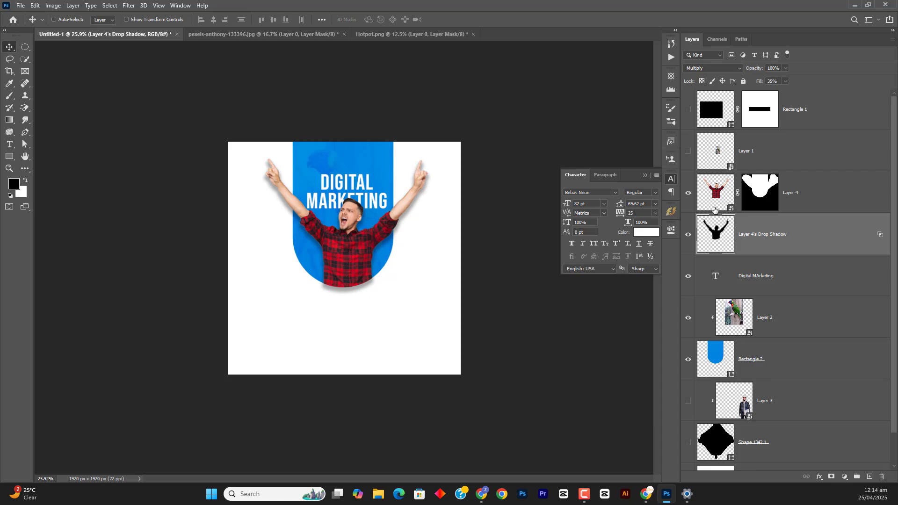
# Check the Digital Marketing Agency poster on Freepik, return to Photoshop, and add a layer mask hiding the shadow below the blue shape's curved bottom
pyautogui.click(668, 496)
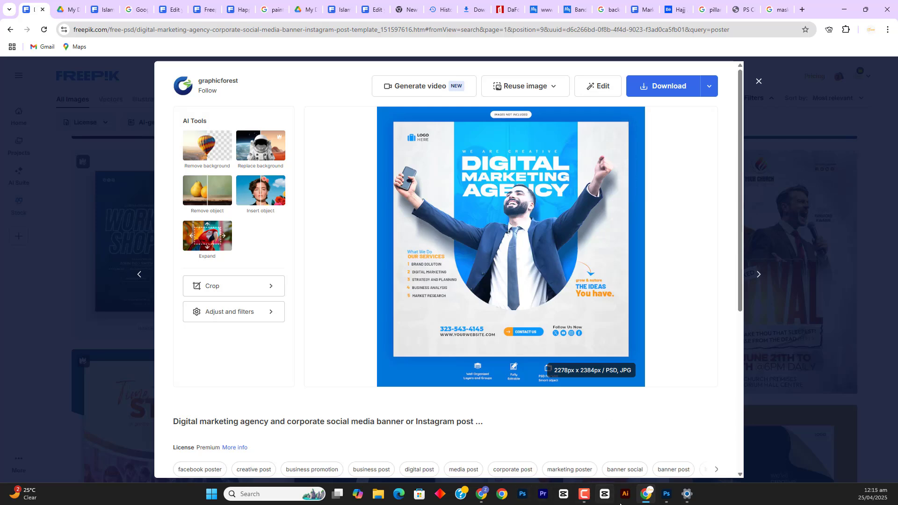
pyautogui.click(666, 494)
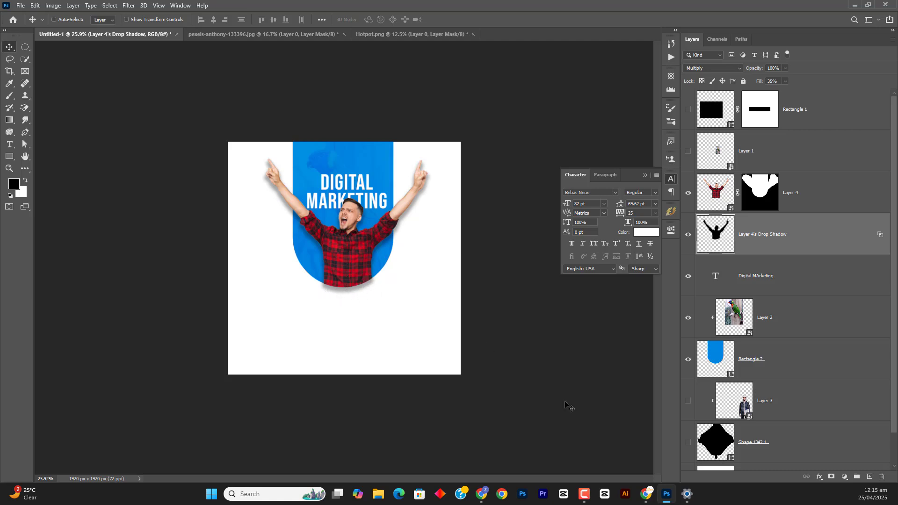
pyautogui.click(832, 476)
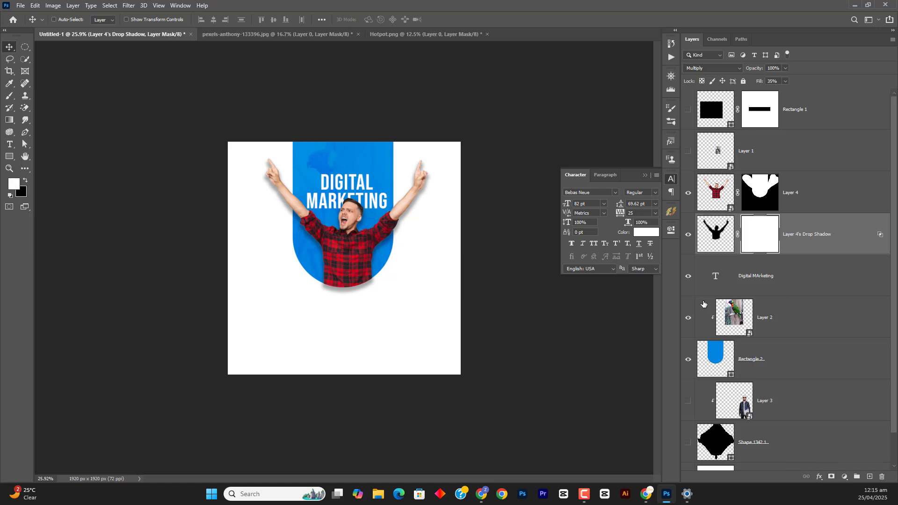
pyautogui.press('b')
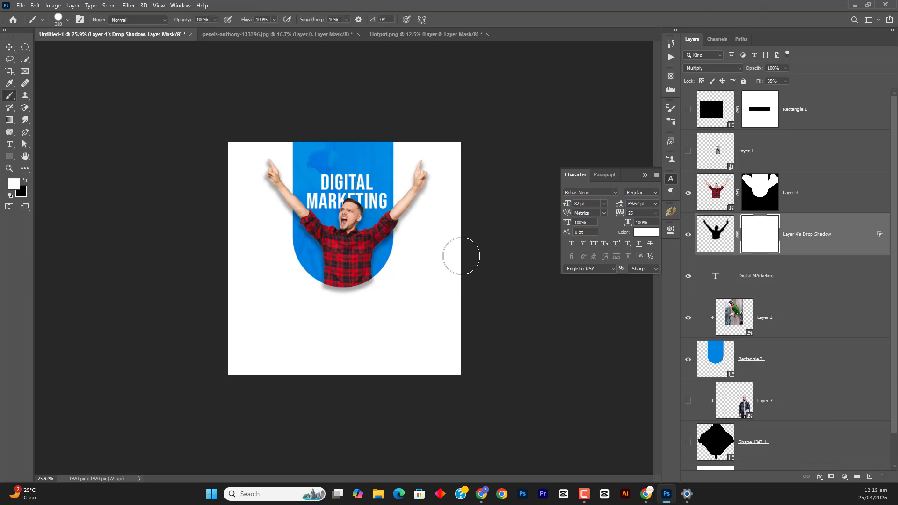
pyautogui.press('x')
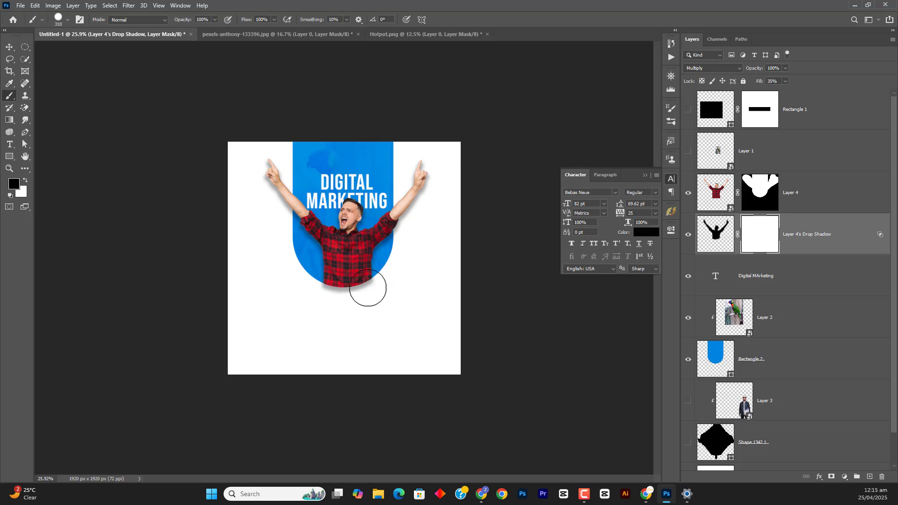
pyautogui.moveTo(359, 296)
pyautogui.mouseDown()
pyautogui.moveTo(379, 294)
pyautogui.moveTo(316, 289)
pyautogui.moveTo(341, 294)
pyautogui.moveTo(371, 275)
pyautogui.mouseUp()
pyautogui.scroll(5, 406, 215)
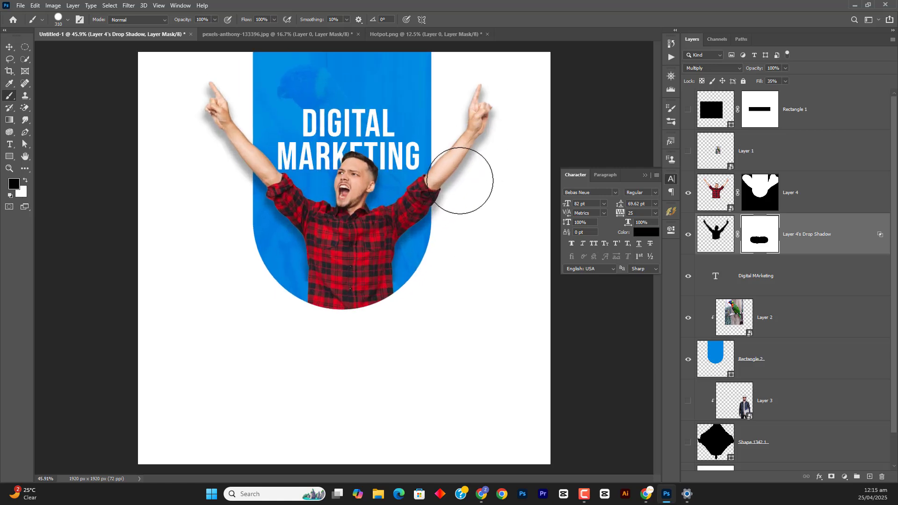
# Duplicate the masked drop shadow layer and paint black on the copy's mask along both sides of the blue shape's lower curve
pyautogui.click(805, 244)
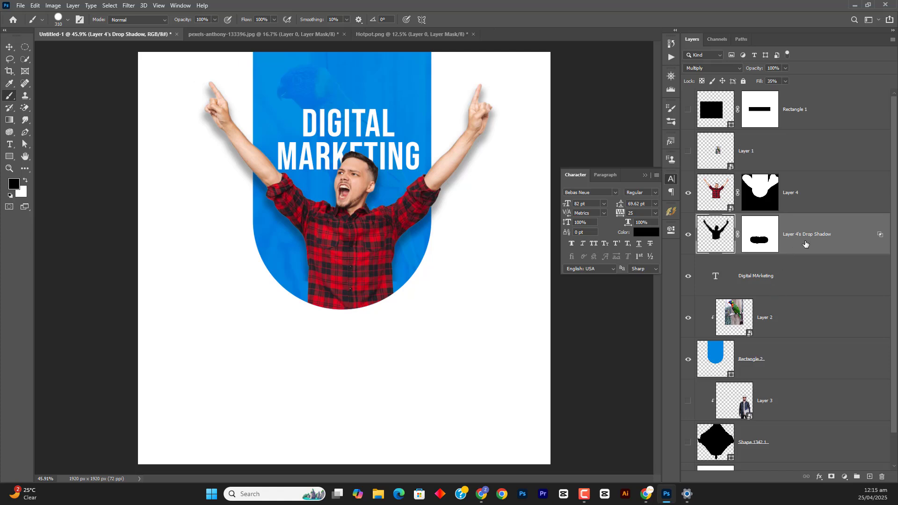
pyautogui.hotkey('ctrl', 'j')
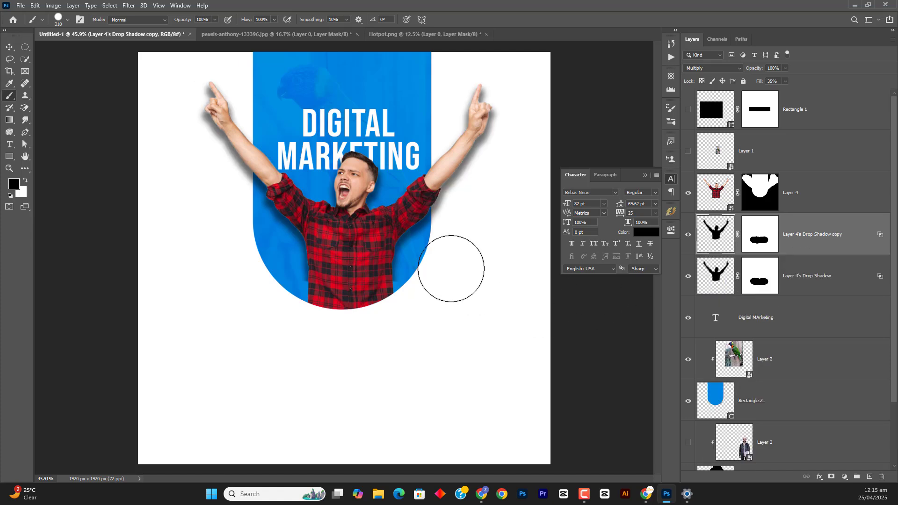
pyautogui.click(278, 292)
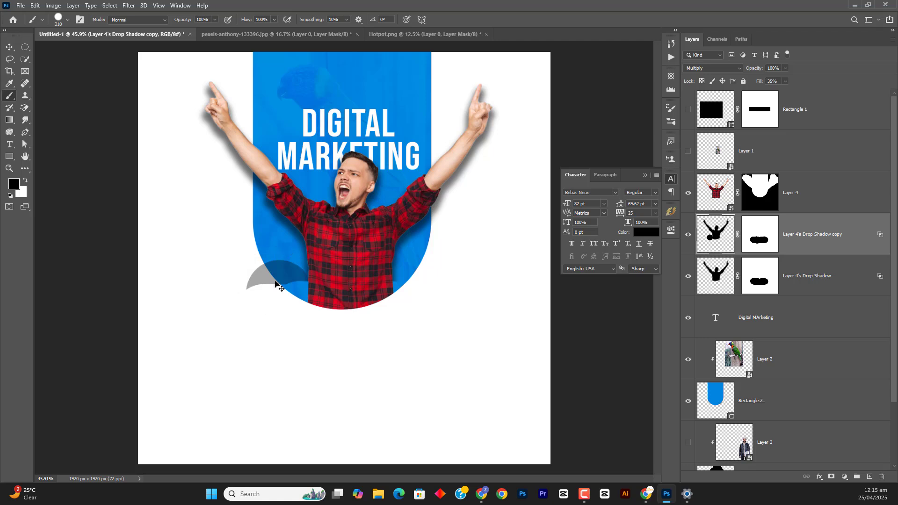
pyautogui.hotkey('ctrl', 'z')
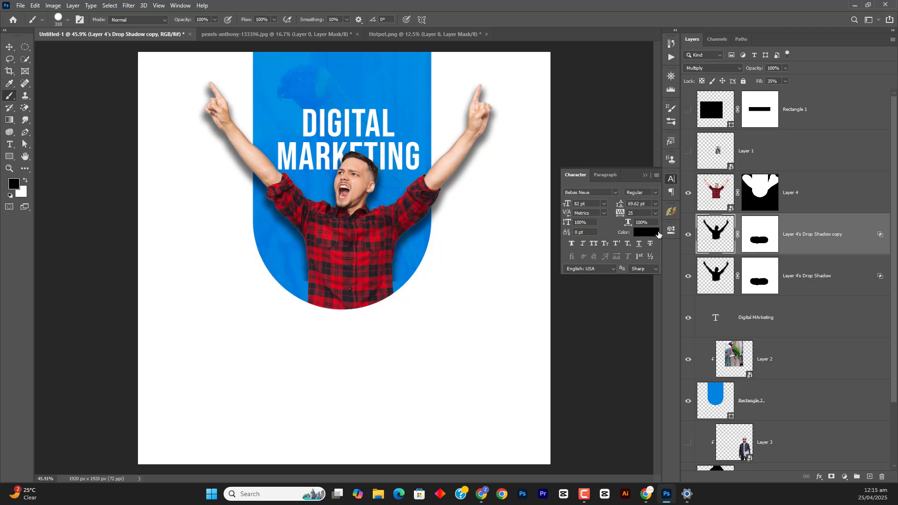
pyautogui.click(760, 242)
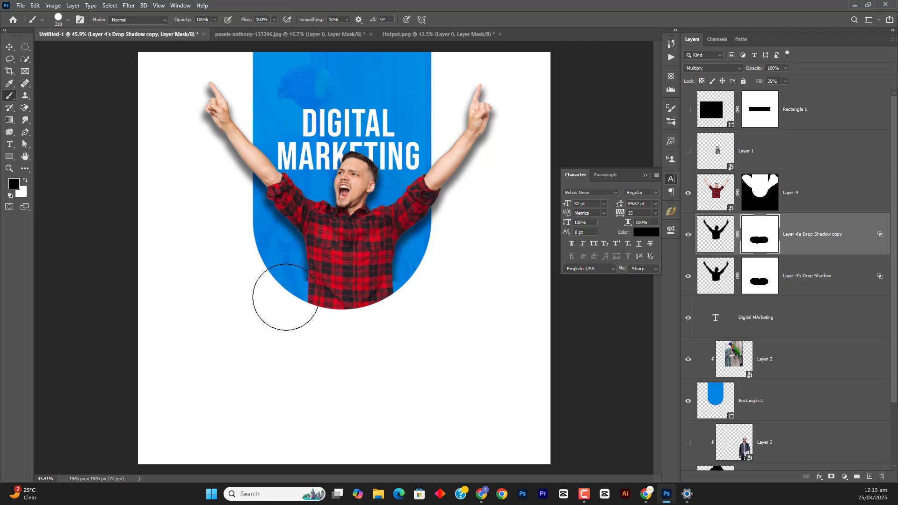
pyautogui.click(272, 283)
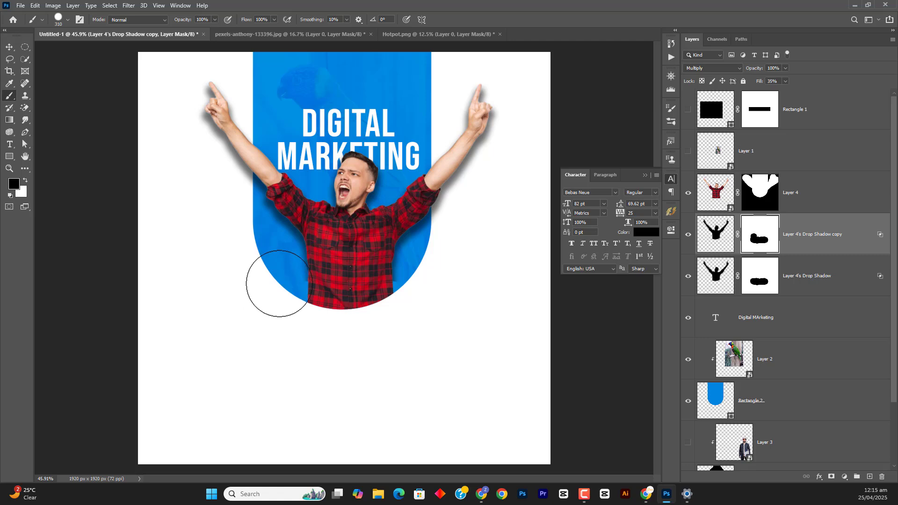
pyautogui.moveTo(392, 296)
pyautogui.mouseDown()
pyautogui.moveTo(429, 273)
pyautogui.moveTo(415, 287)
pyautogui.mouseUp()
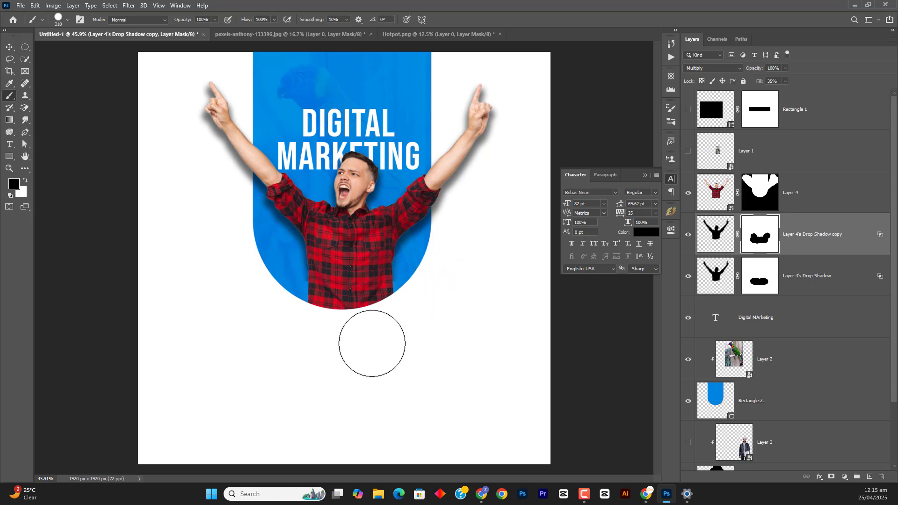
# Paint black on the original drop shadow layer's mask around the man's lower torso to hide more of the shadow there
pyautogui.click(760, 275)
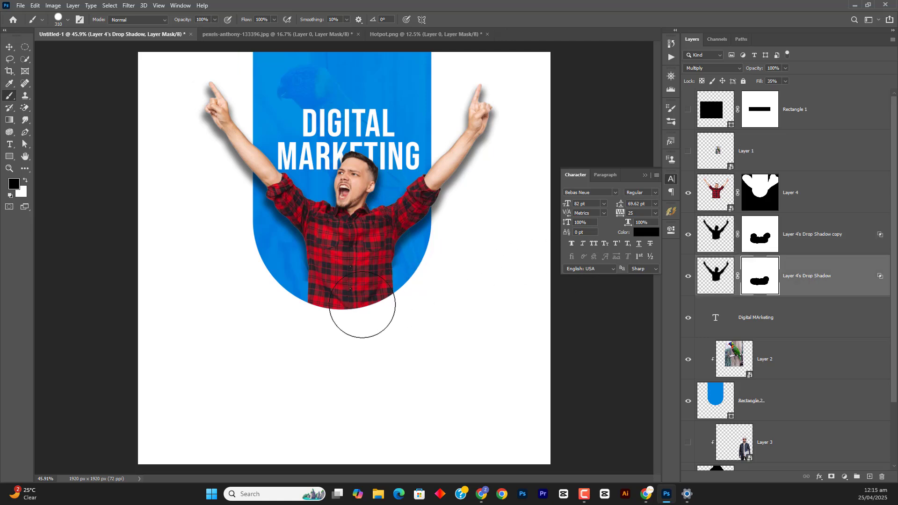
pyautogui.moveTo(272, 295)
pyautogui.mouseDown()
pyautogui.moveTo(284, 290)
pyautogui.moveTo(328, 312)
pyautogui.moveTo(331, 145)
pyautogui.moveTo(325, 156)
pyautogui.mouseUp()
pyautogui.moveTo(285, 266); pyautogui.dragTo(315, 289)
pyautogui.press('z')
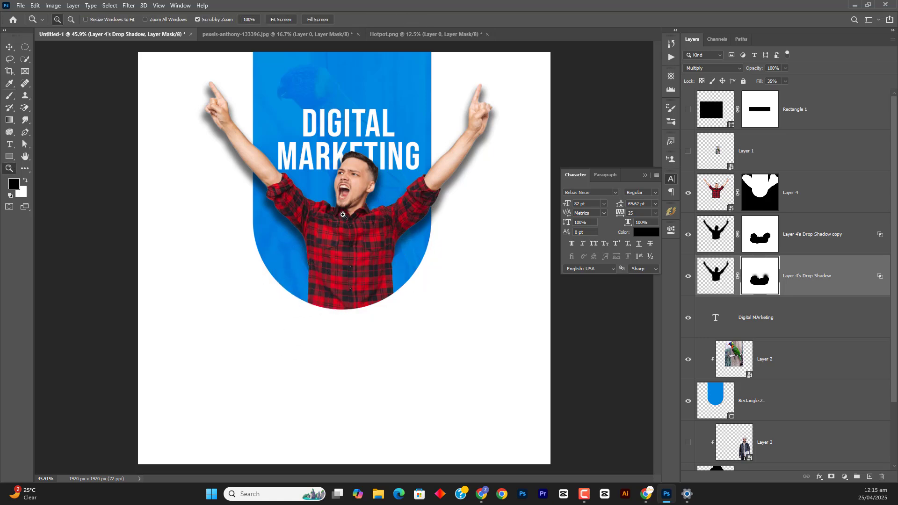
pyautogui.rightClick(269, 138)
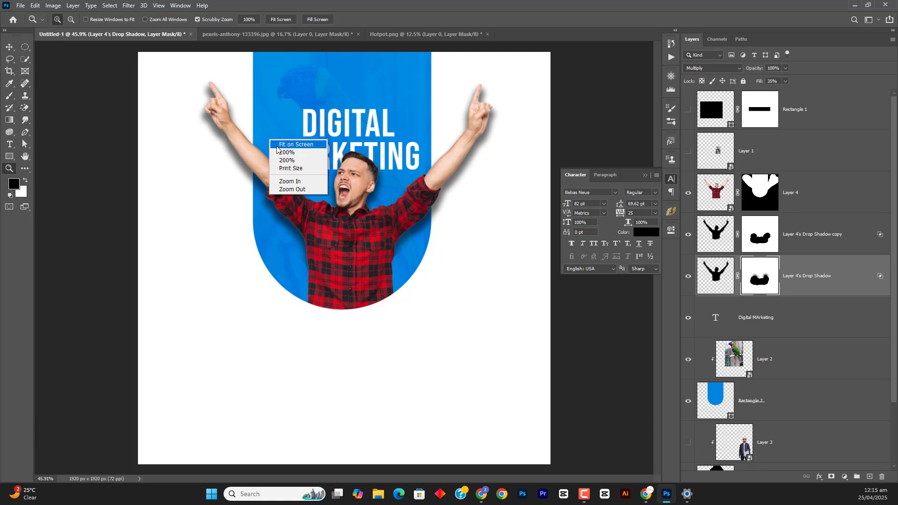
pyautogui.click(278, 145)
pyautogui.rightClick(351, 167)
pyautogui.click(360, 174)
pyautogui.moveTo(360, 175); pyautogui.dragTo(341, 177)
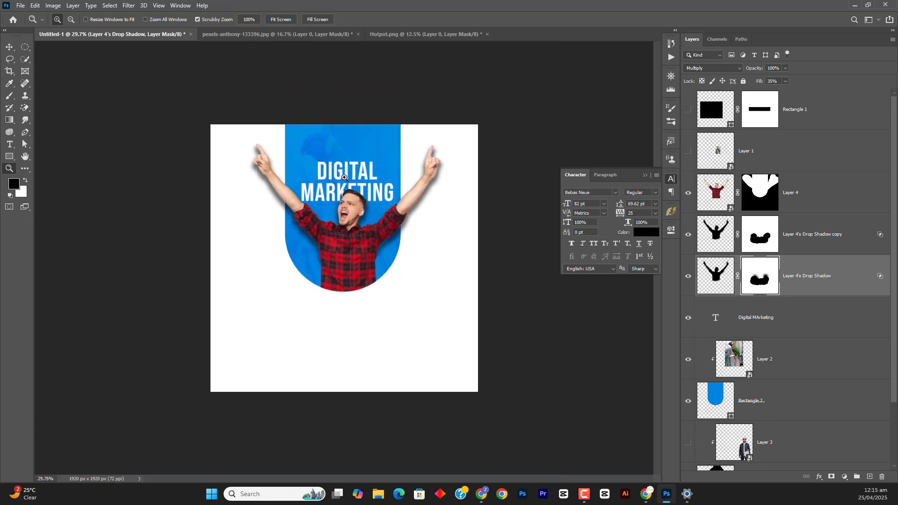